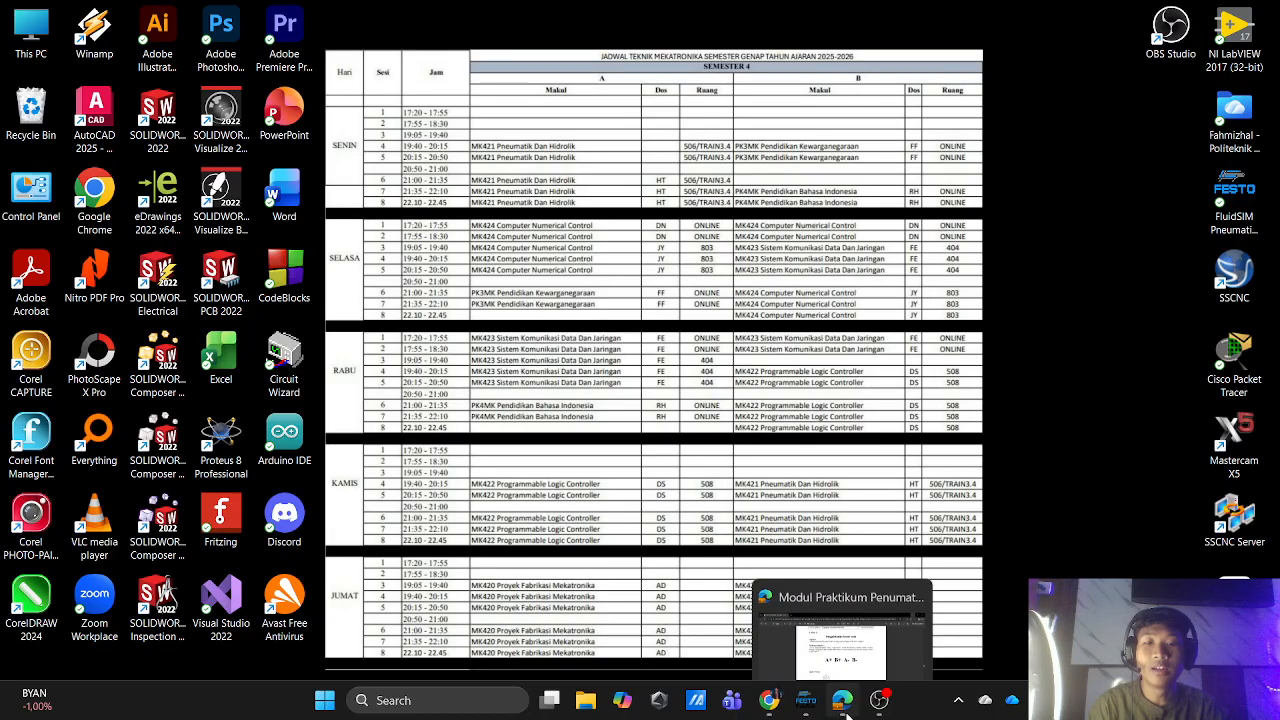
Step: Switch to the practicum module PDF in Edge and read the title and Tujuan section of Latihan 6
{"action": "left_click", "coordinate": [845, 713]}
{"action": "scroll", "coordinate": [893, 300], "scroll_direction": "up", "scroll_amount": 1}
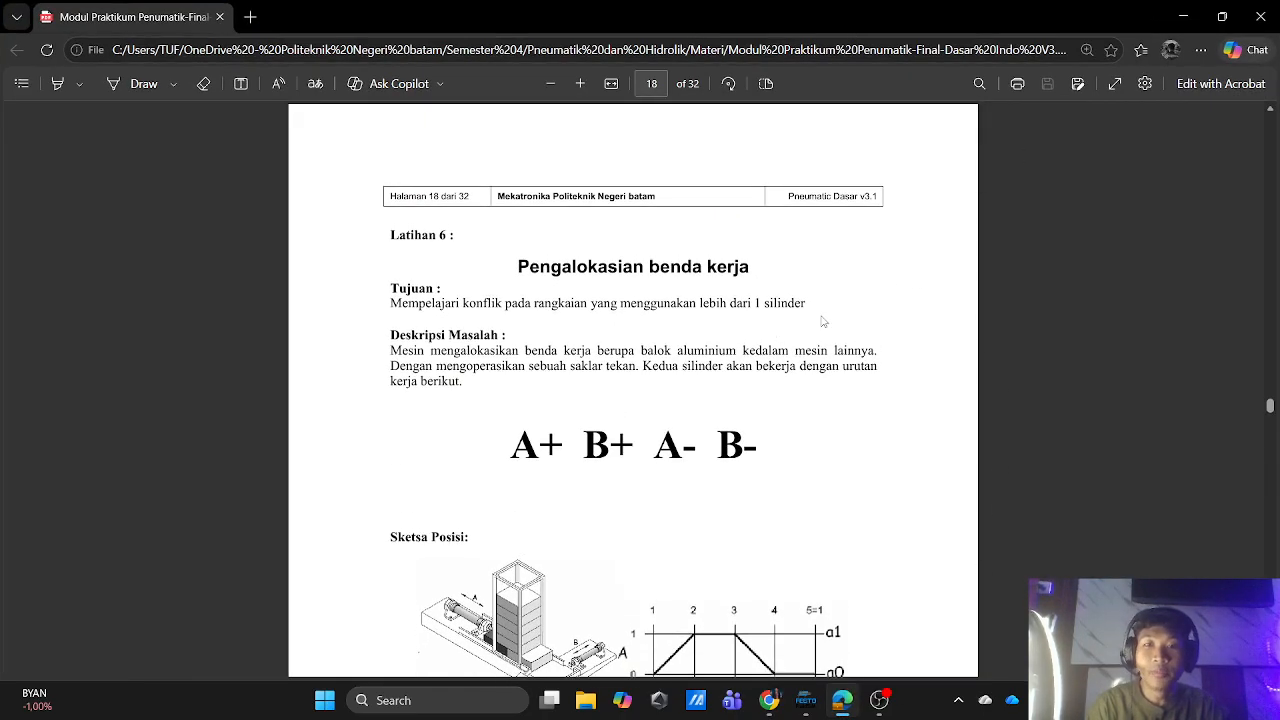
{"action": "scroll", "coordinate": [820, 321], "scroll_direction": "down", "scroll_amount": 1}
{"action": "scroll", "coordinate": [726, 317], "scroll_direction": "up", "scroll_amount": 1}
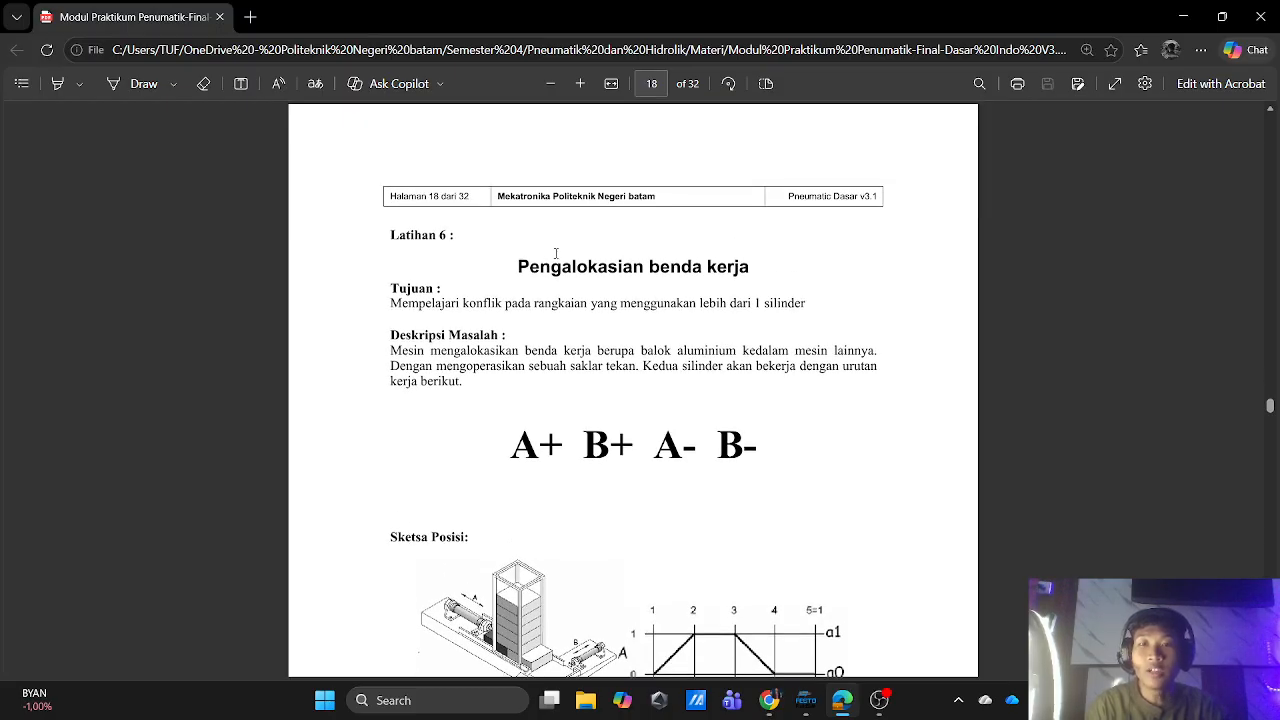
{"action": "left_click_drag", "start_coordinate": [518, 266], "coordinate": [748, 268]}
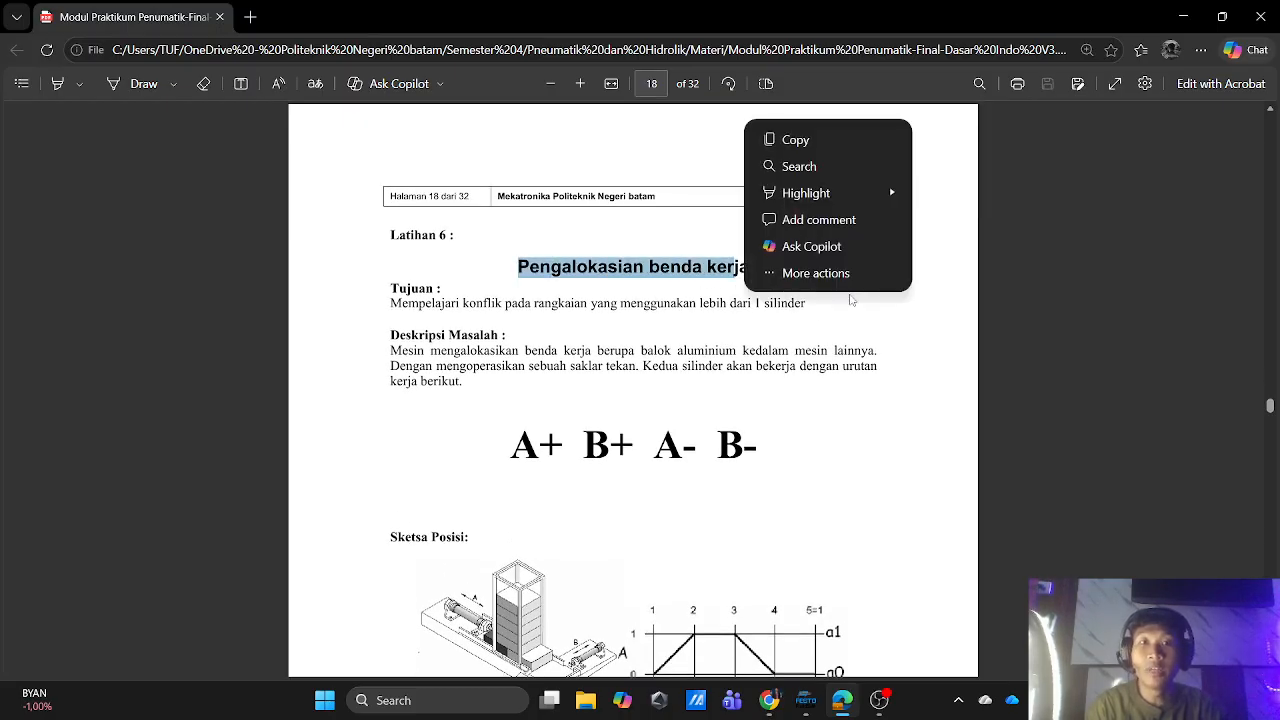
{"action": "left_click", "coordinate": [547, 325]}
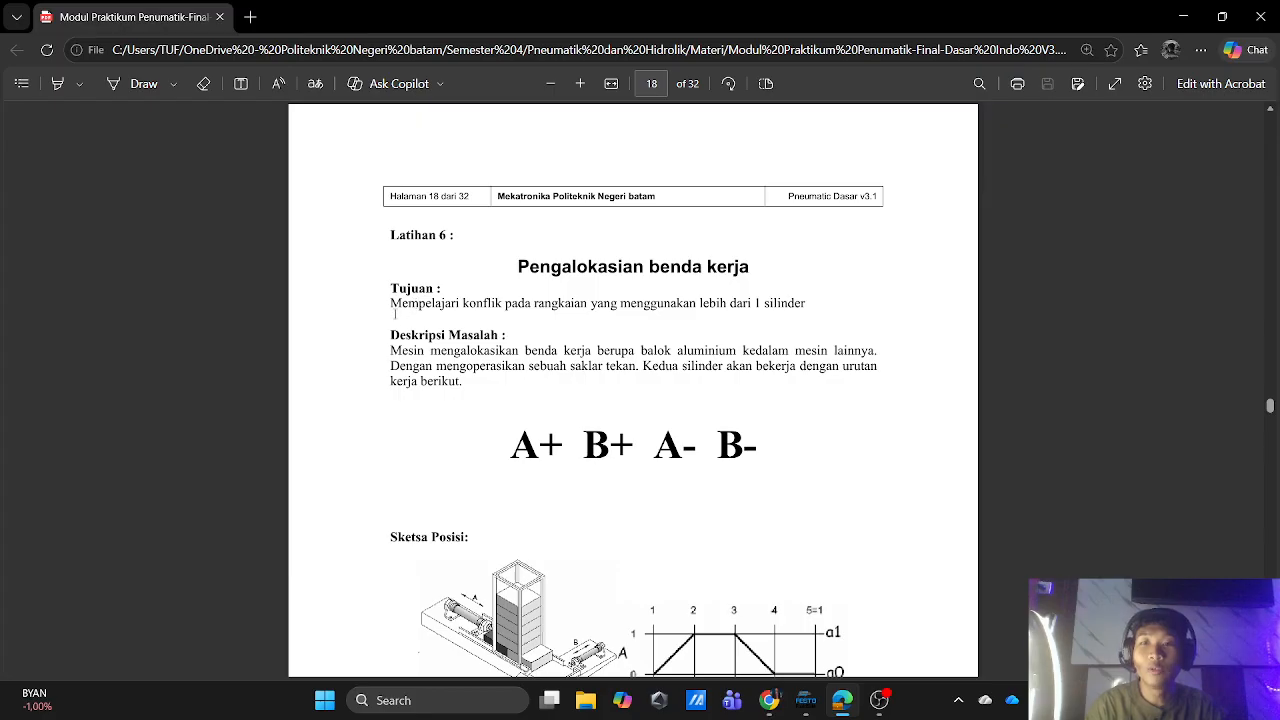
{"action": "left_click_drag", "start_coordinate": [390, 303], "coordinate": [522, 304]}
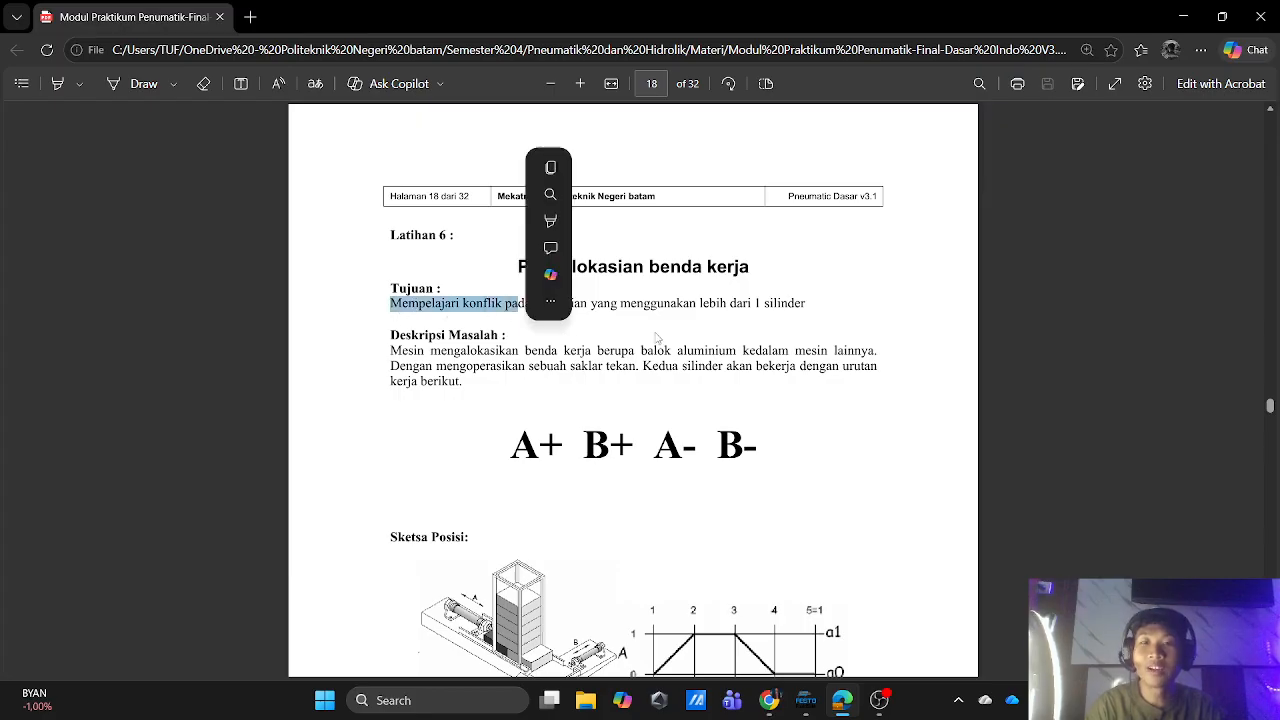
{"action": "left_click", "coordinate": [684, 338]}
Step: Read the Deskripsi Masalah paragraph of Latihan 6 line by line
{"action": "scroll", "coordinate": [688, 340], "scroll_direction": "down", "scroll_amount": 1}
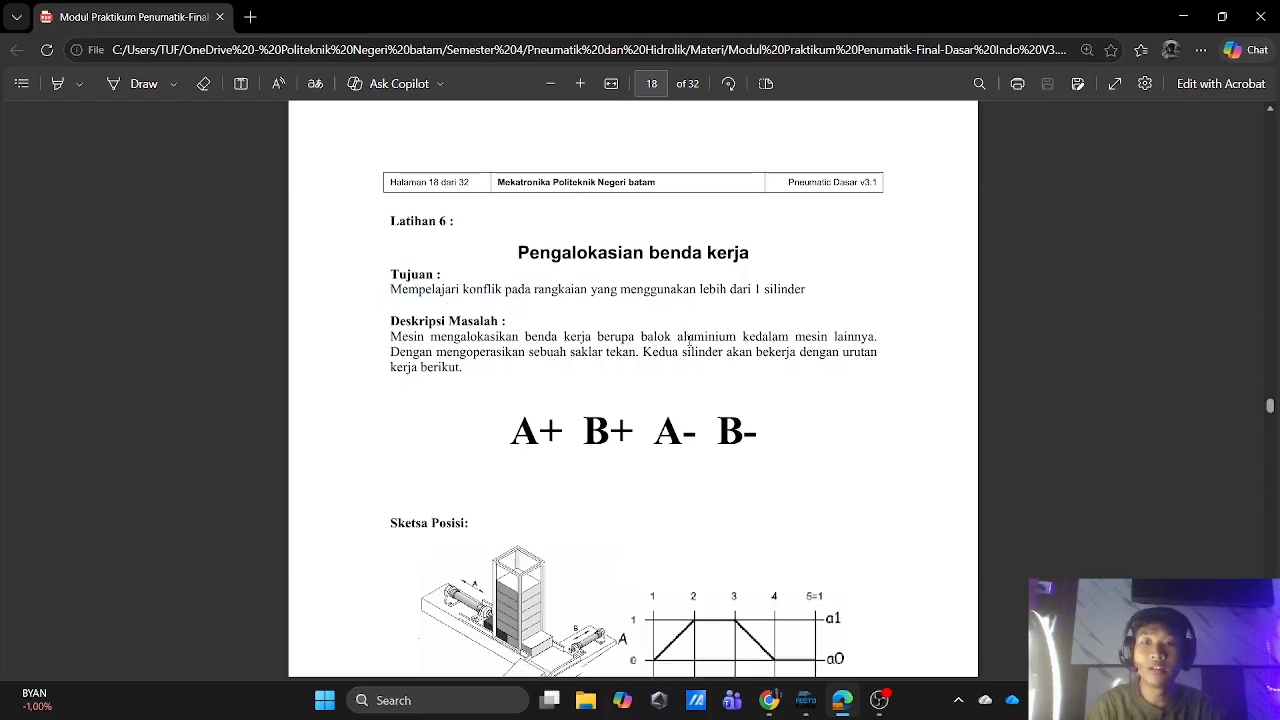
{"action": "scroll", "coordinate": [690, 342], "scroll_direction": "down", "scroll_amount": 1}
{"action": "scroll", "coordinate": [463, 283], "scroll_direction": "down", "scroll_amount": 1}
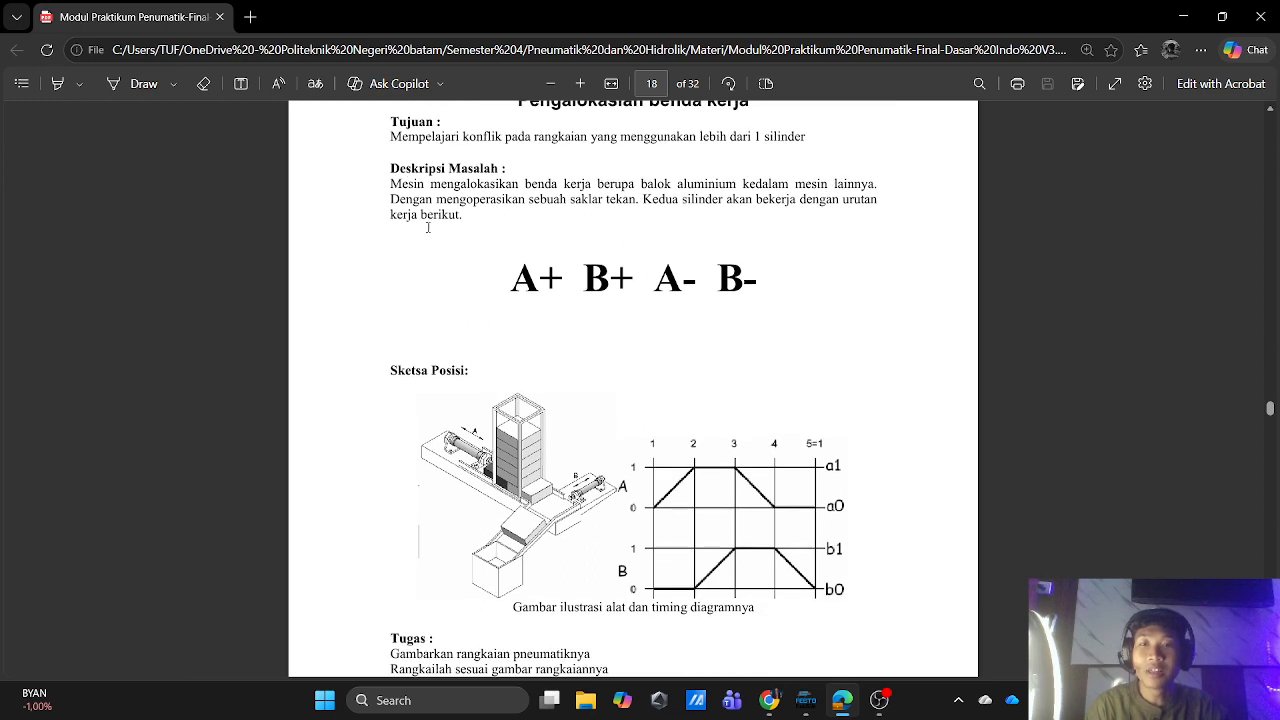
{"action": "left_click_drag", "start_coordinate": [391, 184], "coordinate": [502, 184]}
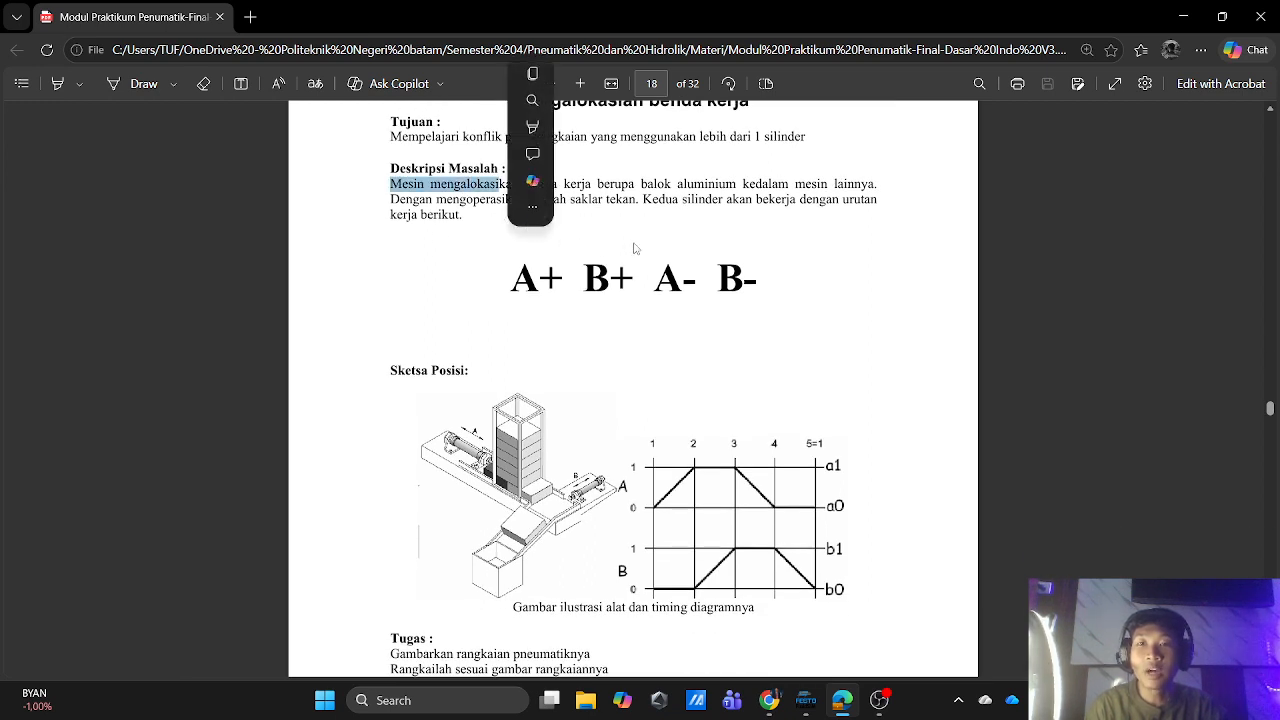
{"action": "left_click", "coordinate": [538, 216]}
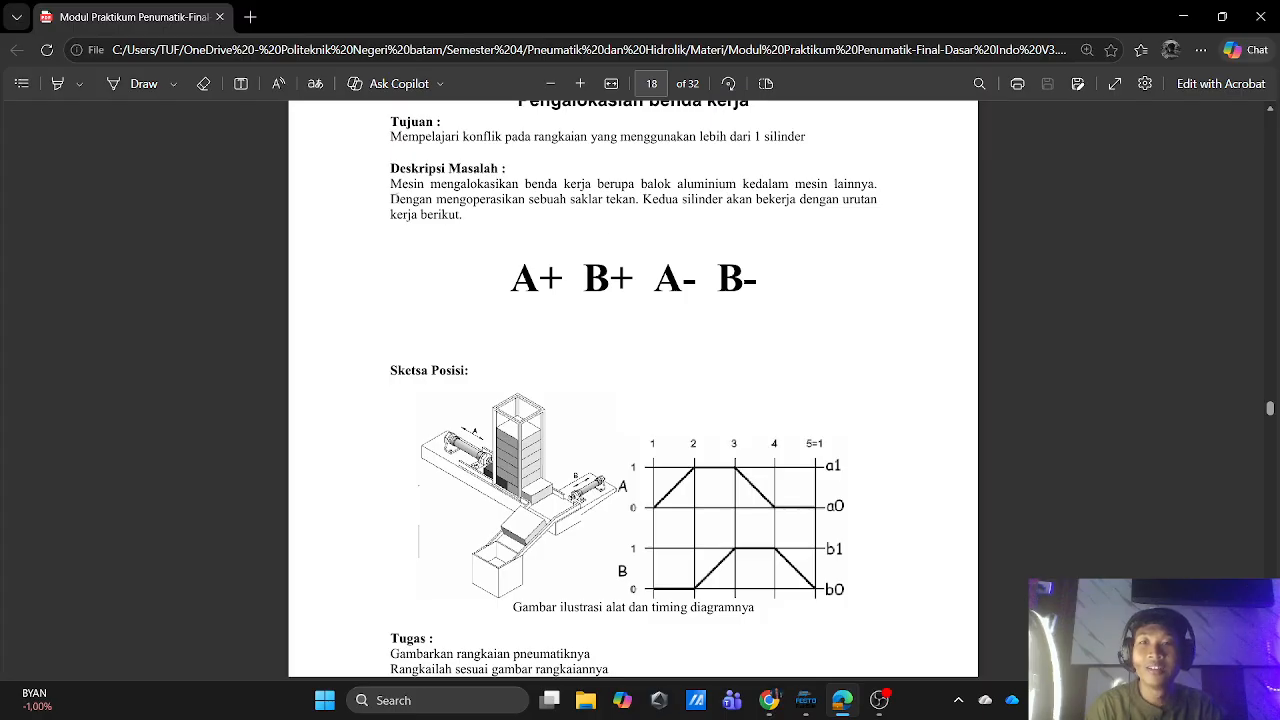
{"action": "left_click_drag", "start_coordinate": [391, 199], "coordinate": [491, 200]}
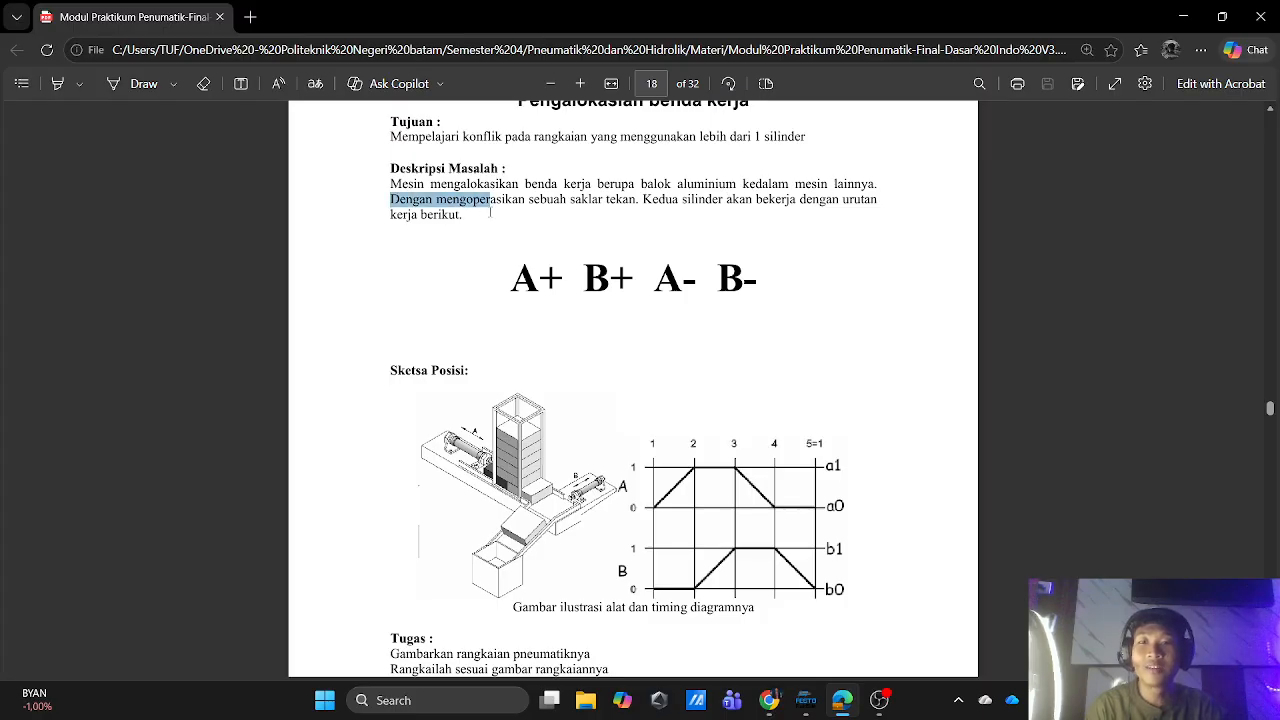
{"action": "left_click", "coordinate": [703, 238]}
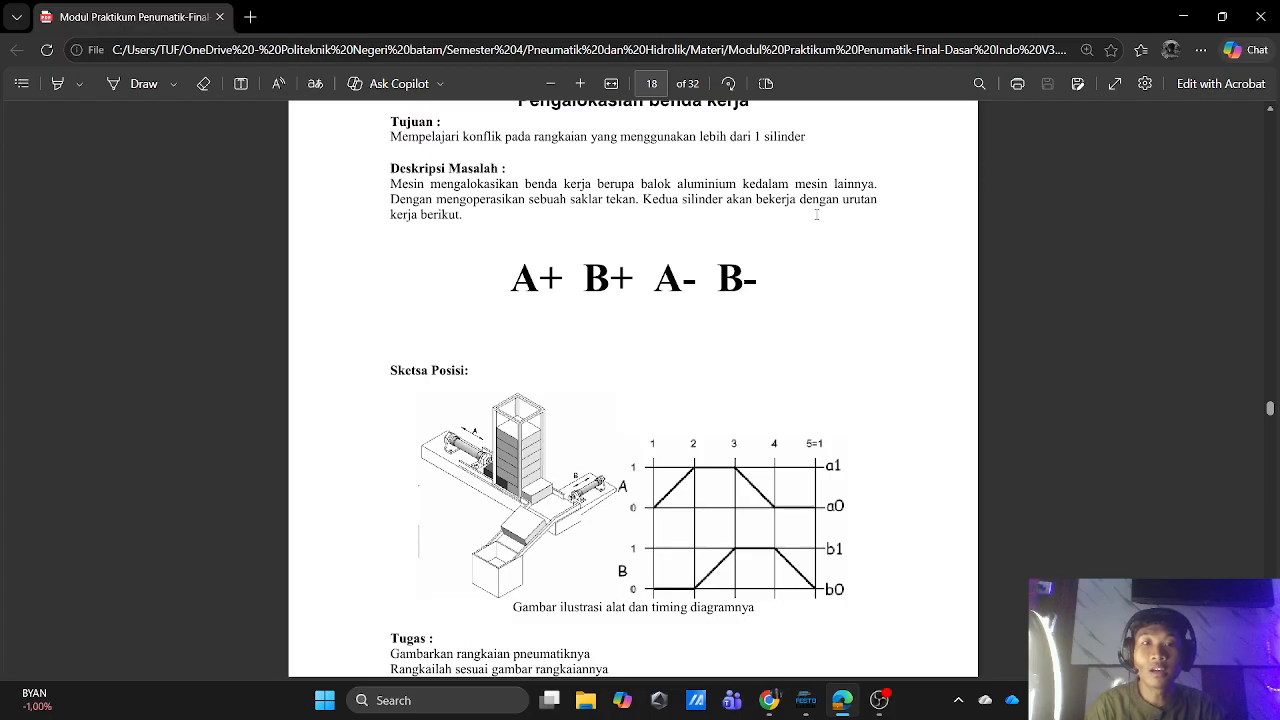
Step: Examine the A+ B+ A- B- sequence of Latihan 6, along with its position sketch and timing diagram
{"action": "scroll", "coordinate": [589, 244], "scroll_direction": "down", "scroll_amount": 1}
{"action": "scroll", "coordinate": [571, 277], "scroll_direction": "up", "scroll_amount": 2}
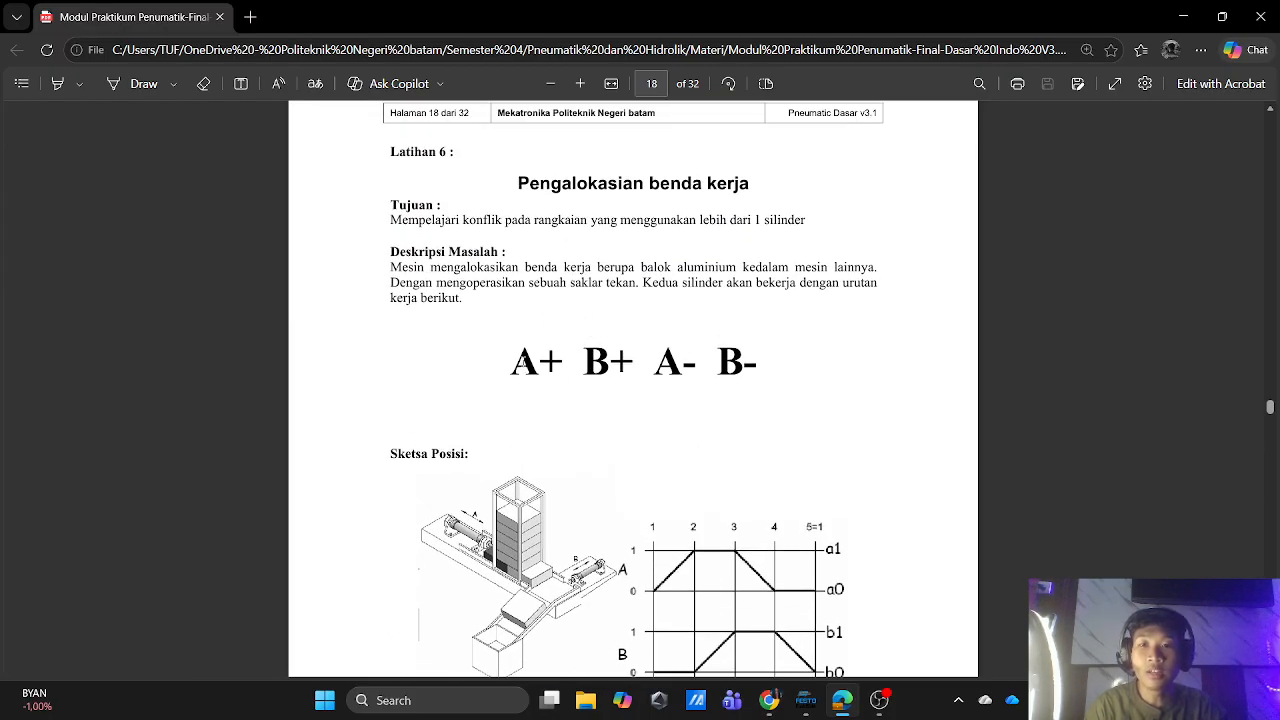
{"action": "left_click_drag", "start_coordinate": [512, 362], "coordinate": [642, 370]}
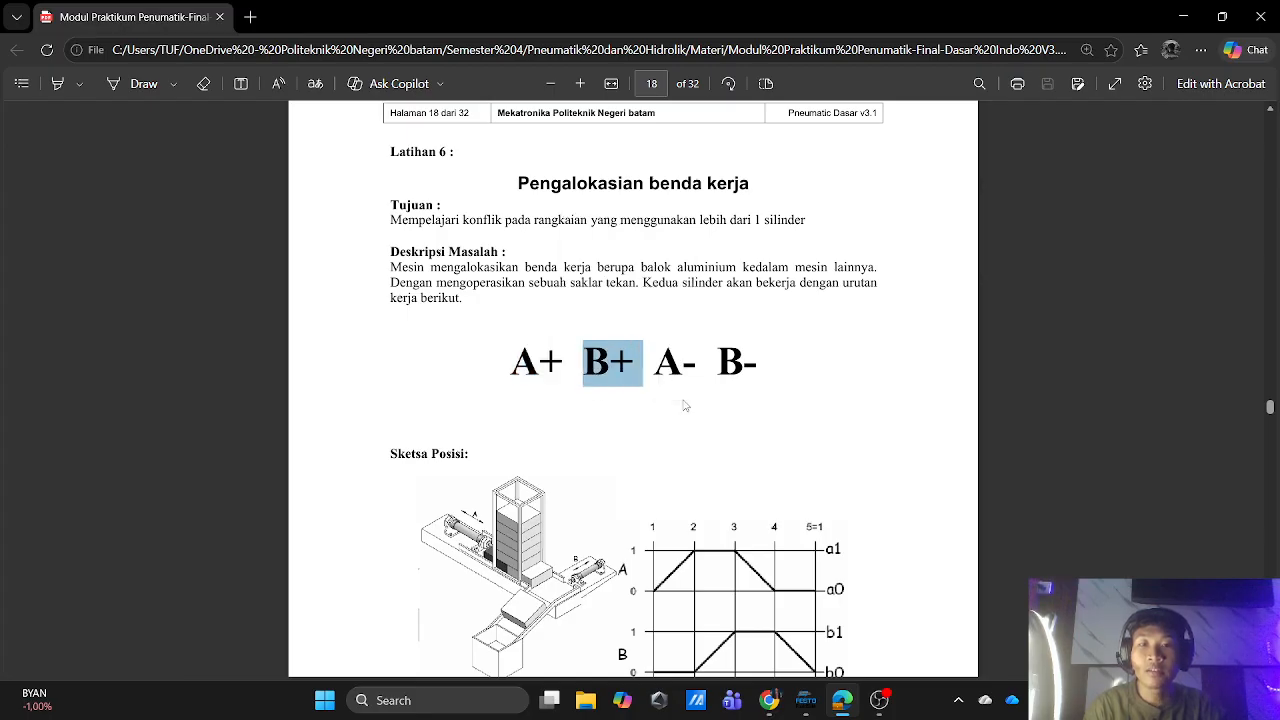
{"action": "left_click", "coordinate": [685, 405]}
{"action": "scroll", "coordinate": [635, 405], "scroll_direction": "down", "scroll_amount": 3}
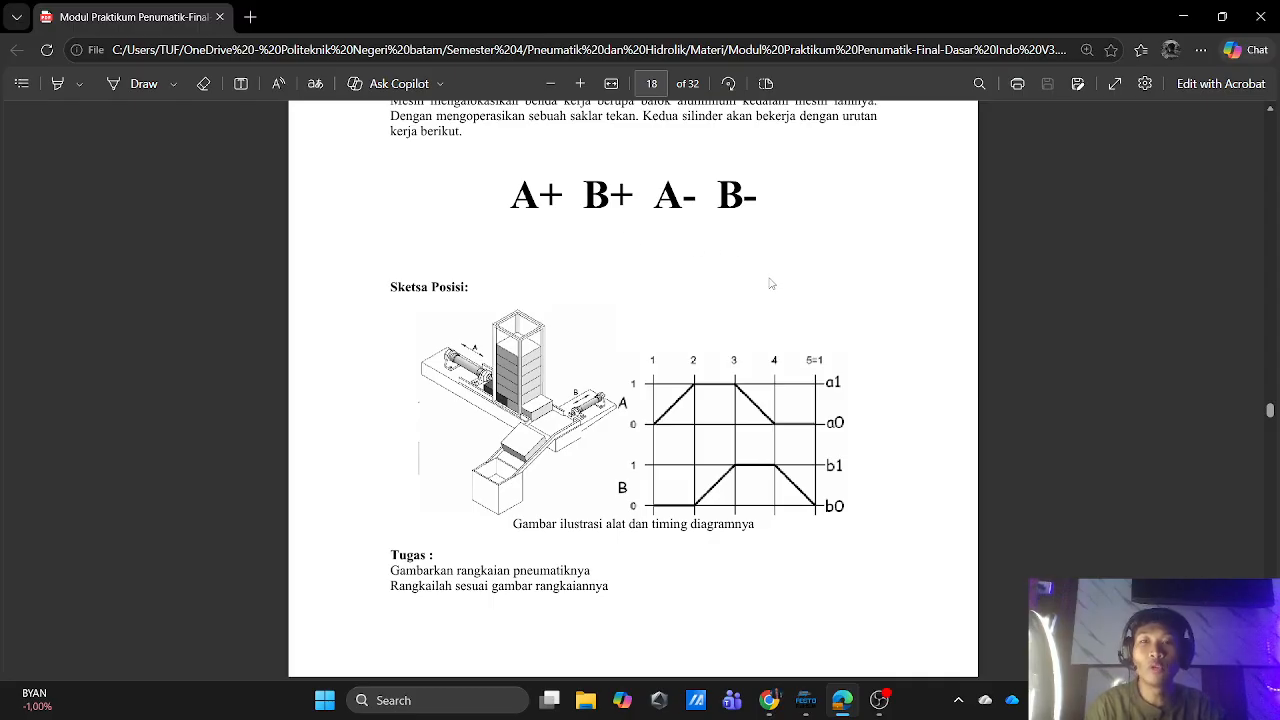
{"action": "scroll", "coordinate": [770, 284], "scroll_direction": "down", "scroll_amount": 2}
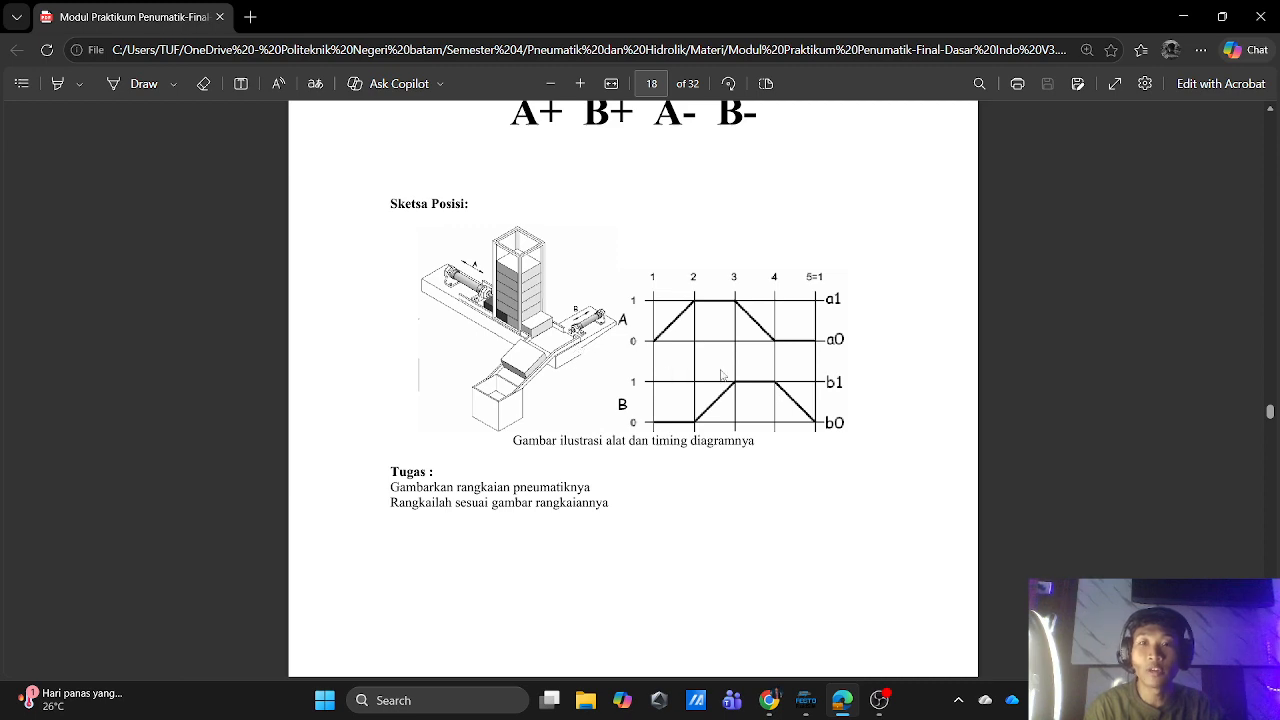
Step: Examine the Latihan 6 circuit drawing on page 19 and compare it with the sequence and timing diagram on page 18
{"action": "scroll", "coordinate": [727, 375], "scroll_direction": "down", "scroll_amount": 10}
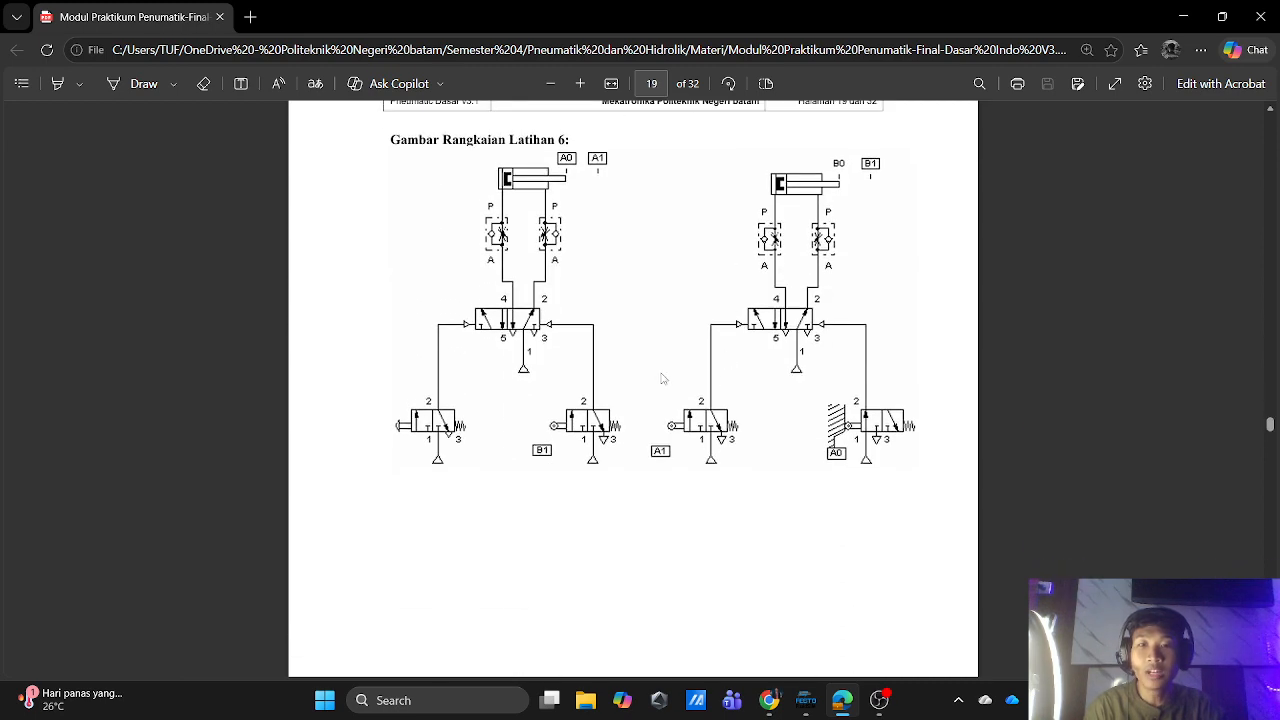
{"action": "scroll", "coordinate": [660, 374], "scroll_direction": "up", "scroll_amount": 2}
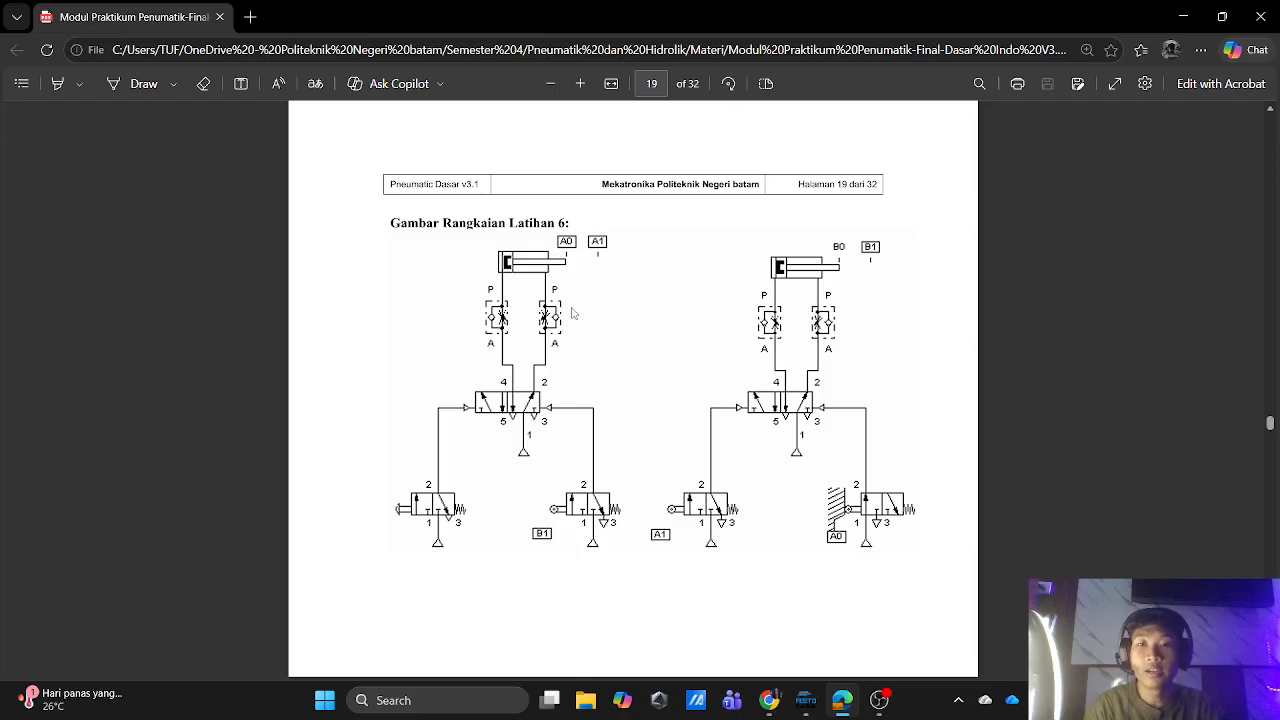
{"action": "scroll", "coordinate": [594, 329], "scroll_direction": "up", "scroll_amount": 6}
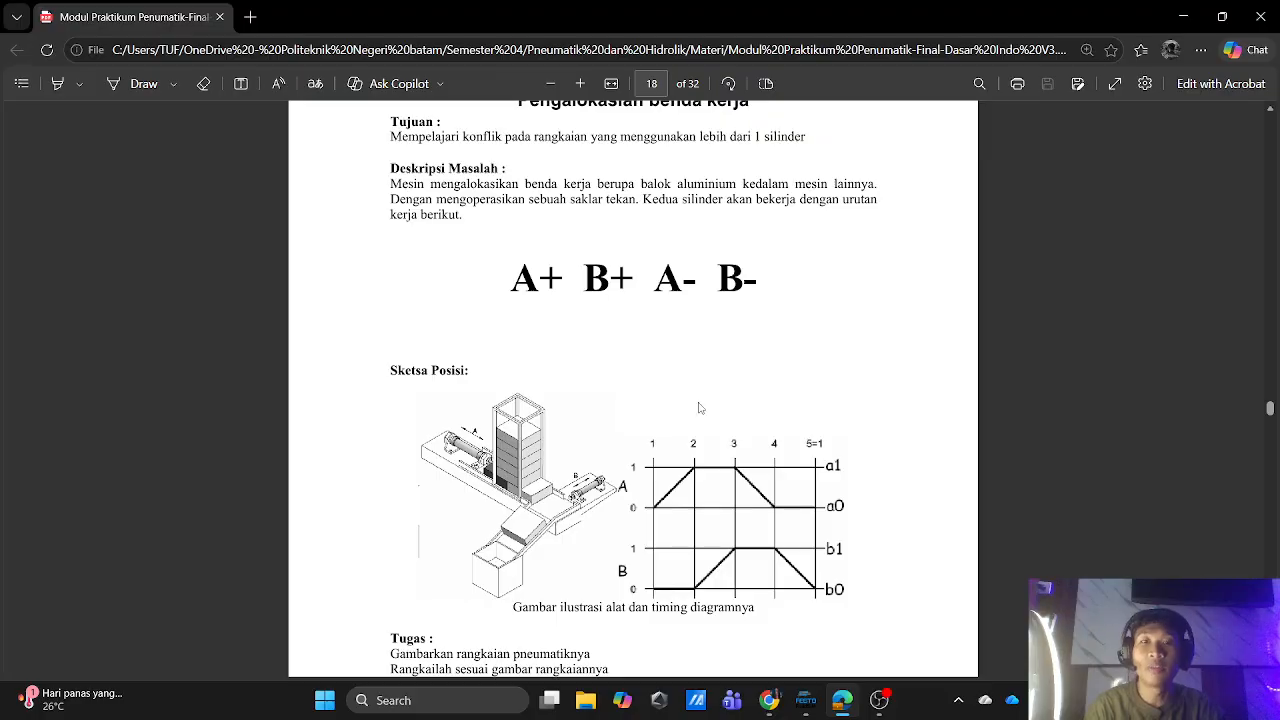
{"action": "scroll", "coordinate": [700, 408], "scroll_direction": "down", "scroll_amount": 8}
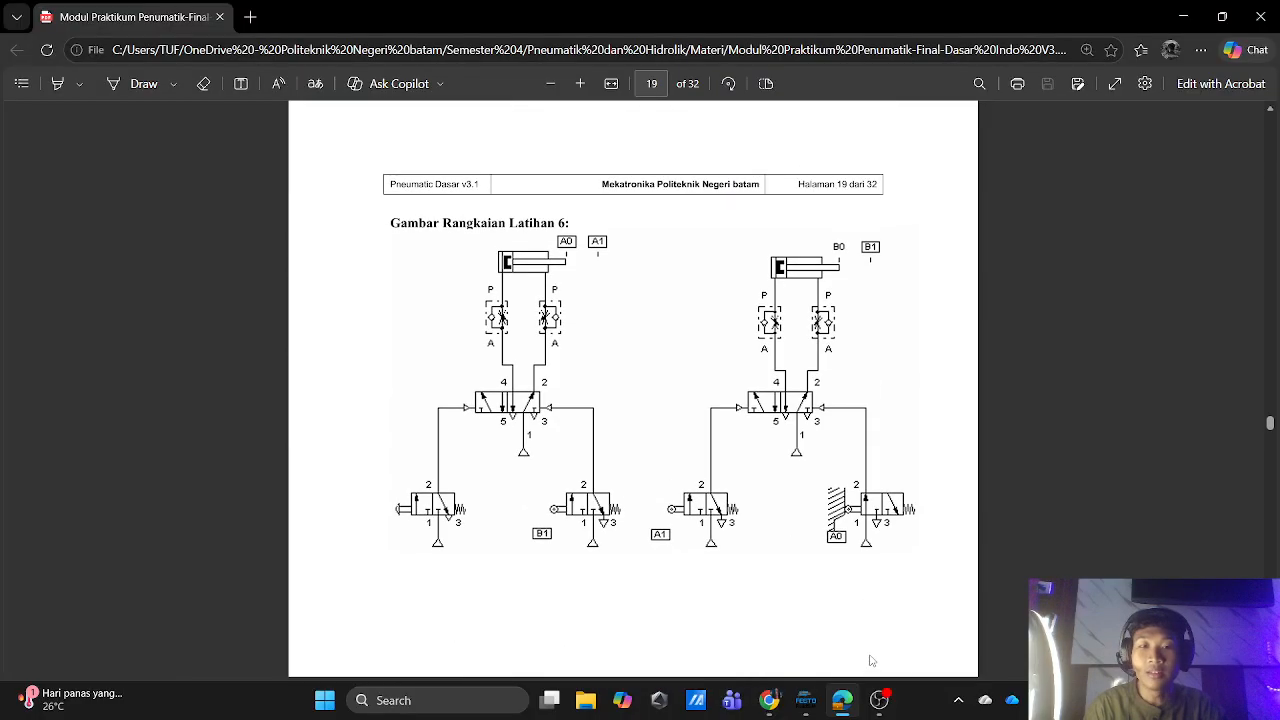
Step: Switch to FluidSIM-P and repeatedly actuate the manual start valve of the A+ B+ A- B- circuit to watch its two-cylinder cycle
{"action": "left_click", "coordinate": [805, 700]}
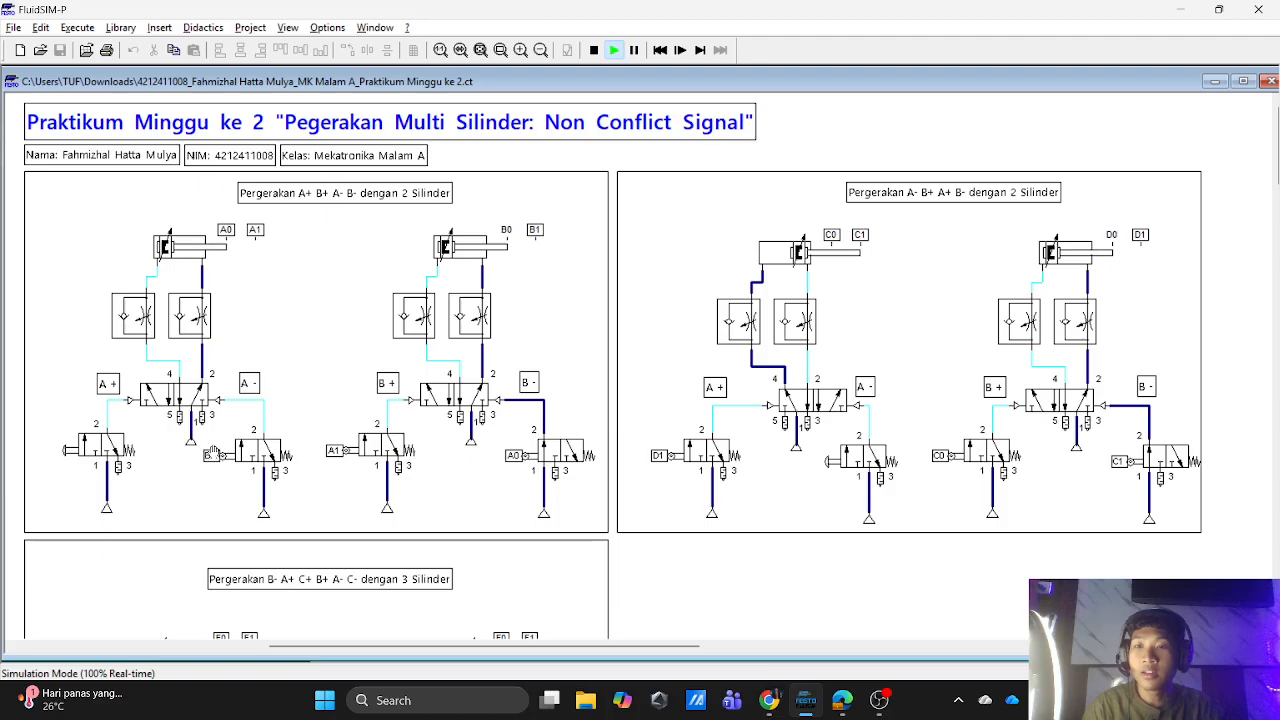
{"action": "scroll", "coordinate": [214, 440], "scroll_direction": "down", "scroll_amount": 1}
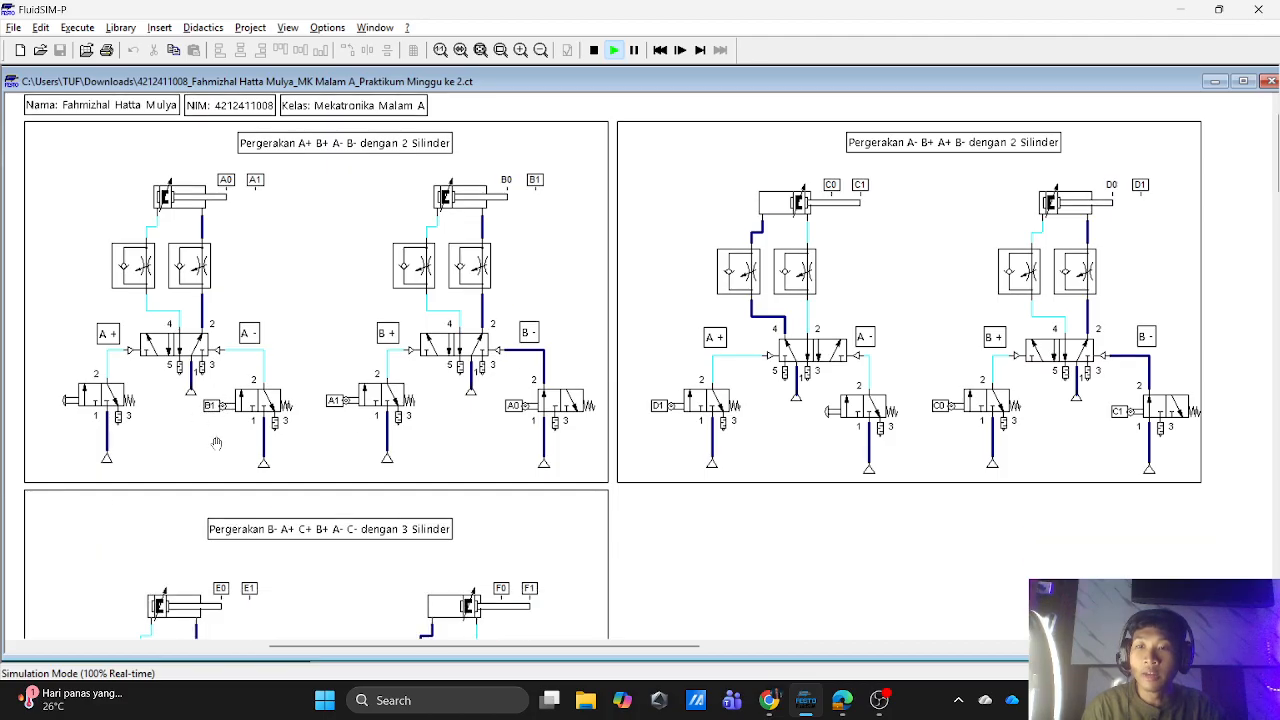
{"action": "scroll", "coordinate": [220, 440], "scroll_direction": "up", "scroll_amount": 1}
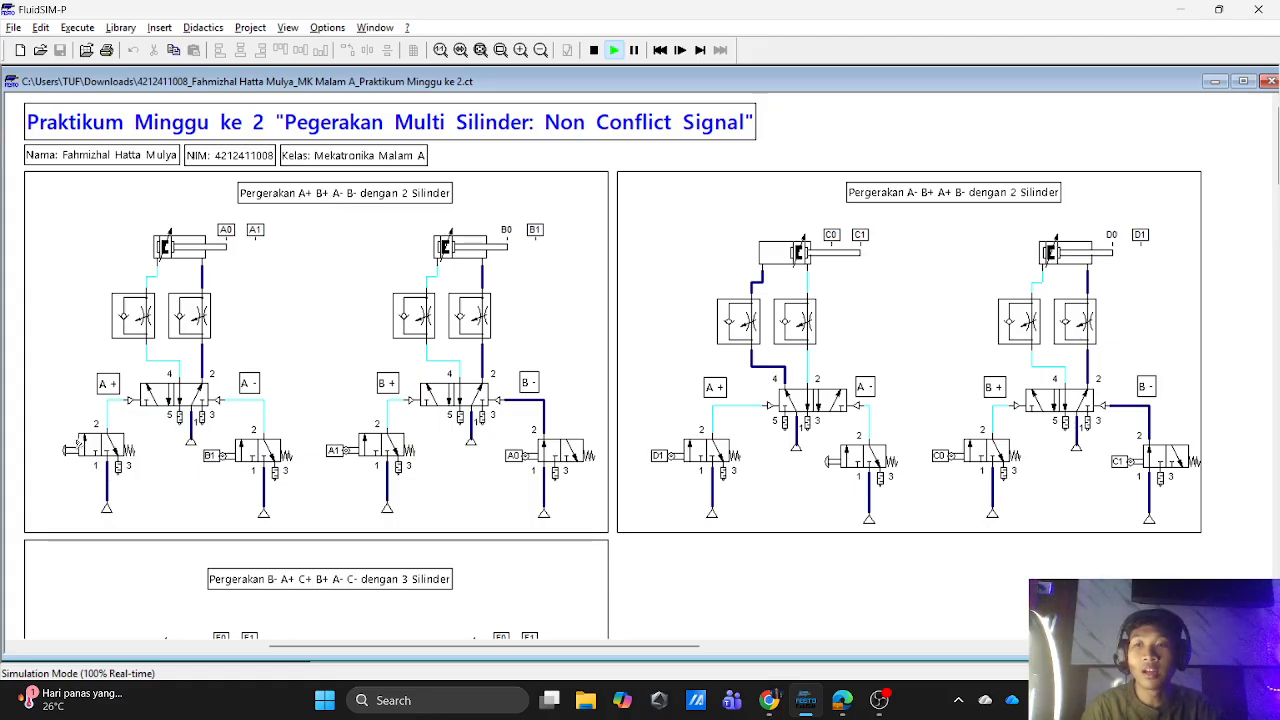
{"action": "left_click", "coordinate": [74, 448]}
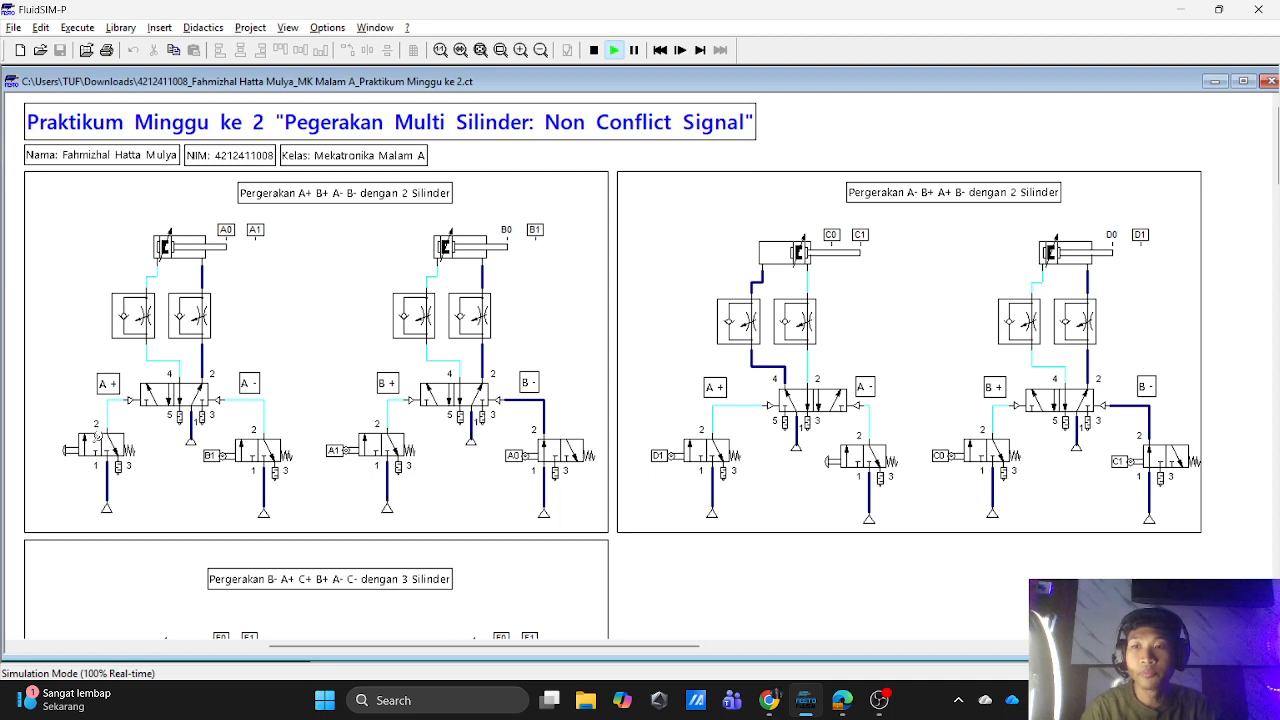
{"action": "left_click", "coordinate": [78, 445]}
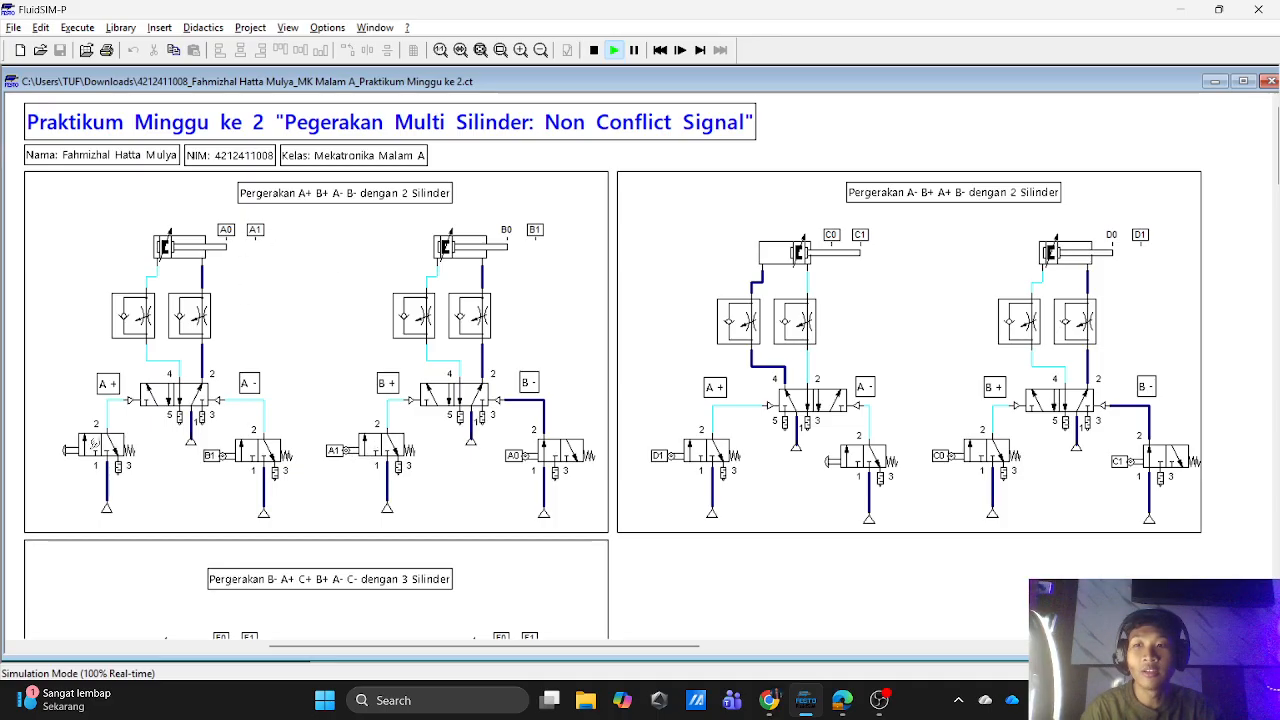
{"action": "left_click", "coordinate": [72, 449]}
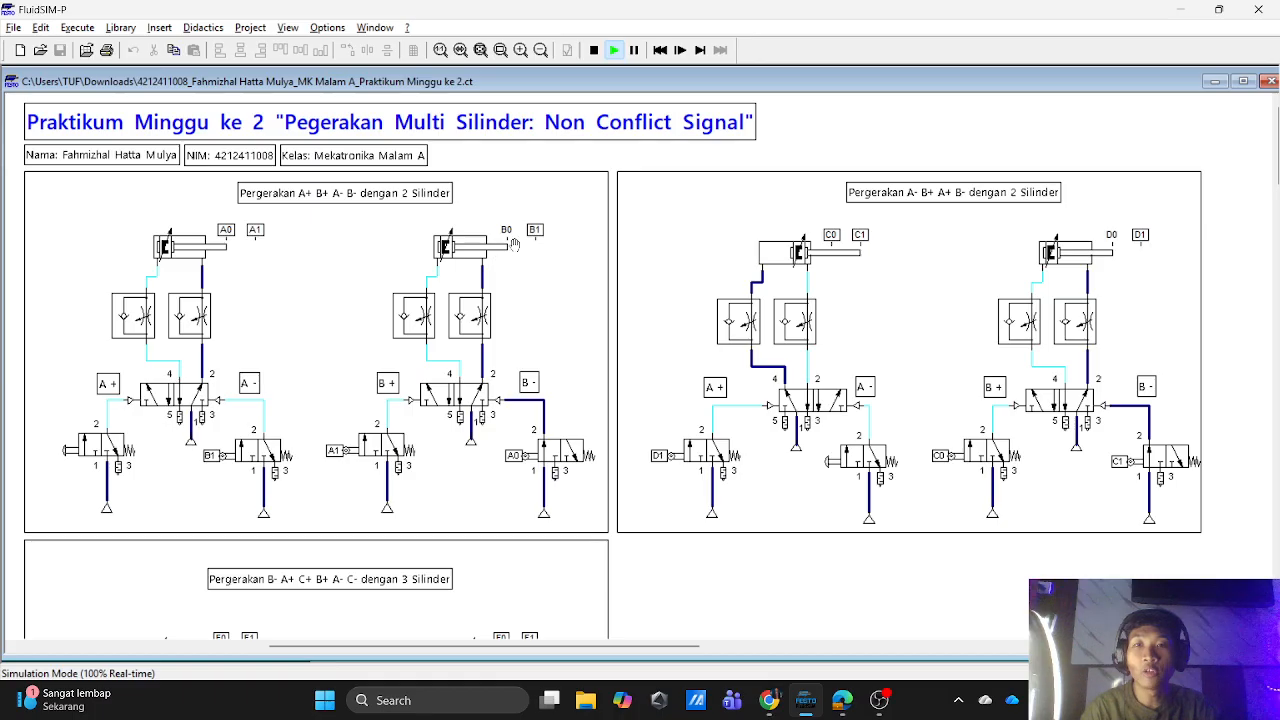
{"action": "left_click", "coordinate": [82, 442]}
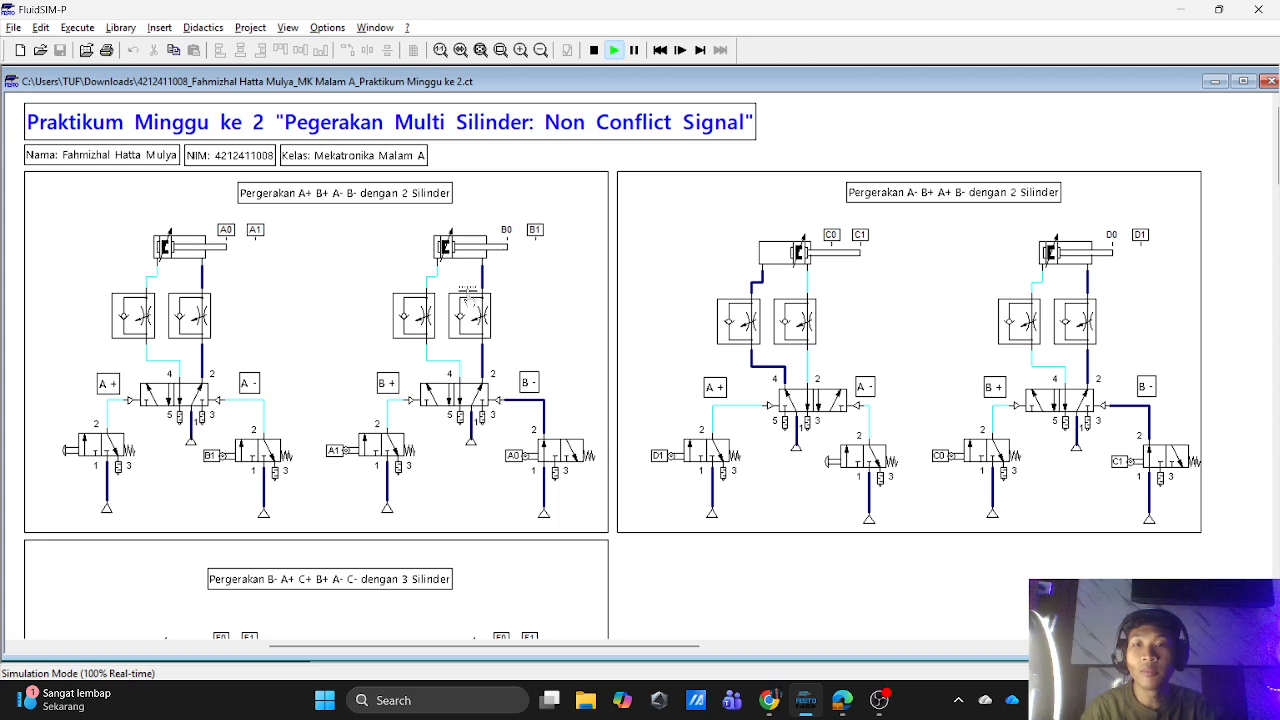
{"action": "left_click", "coordinate": [82, 442]}
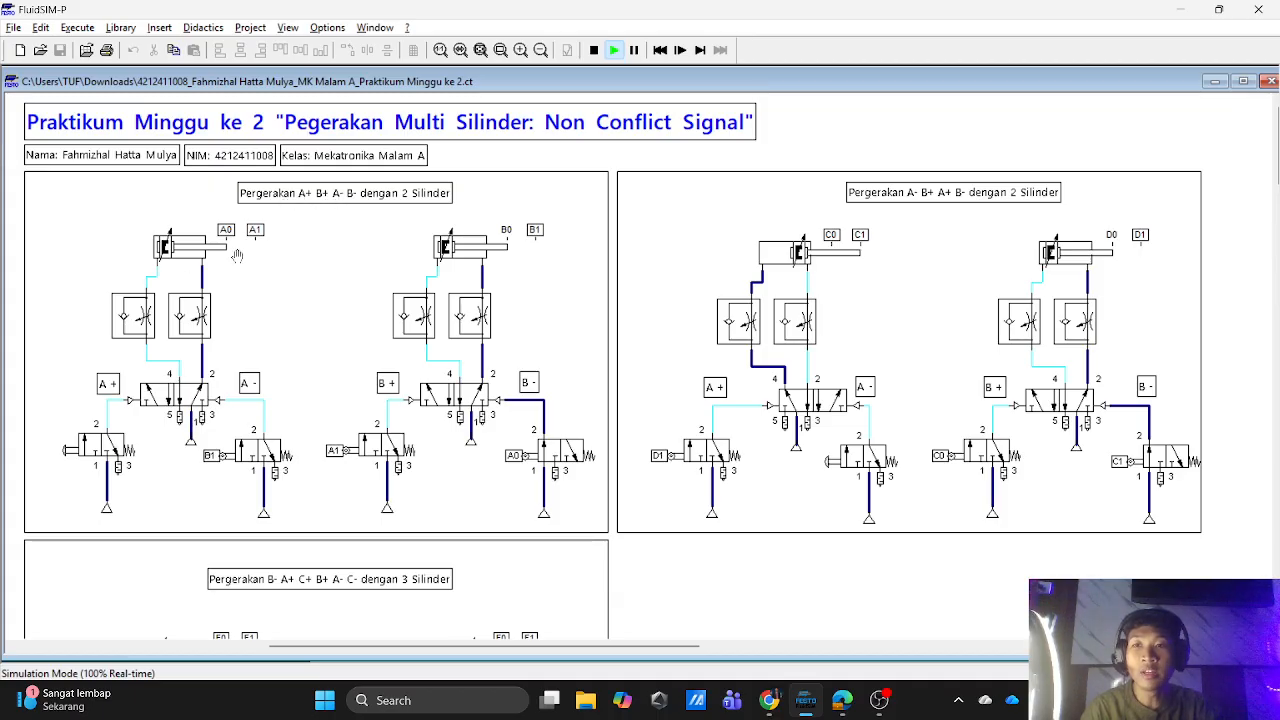
{"action": "left_click", "coordinate": [79, 443]}
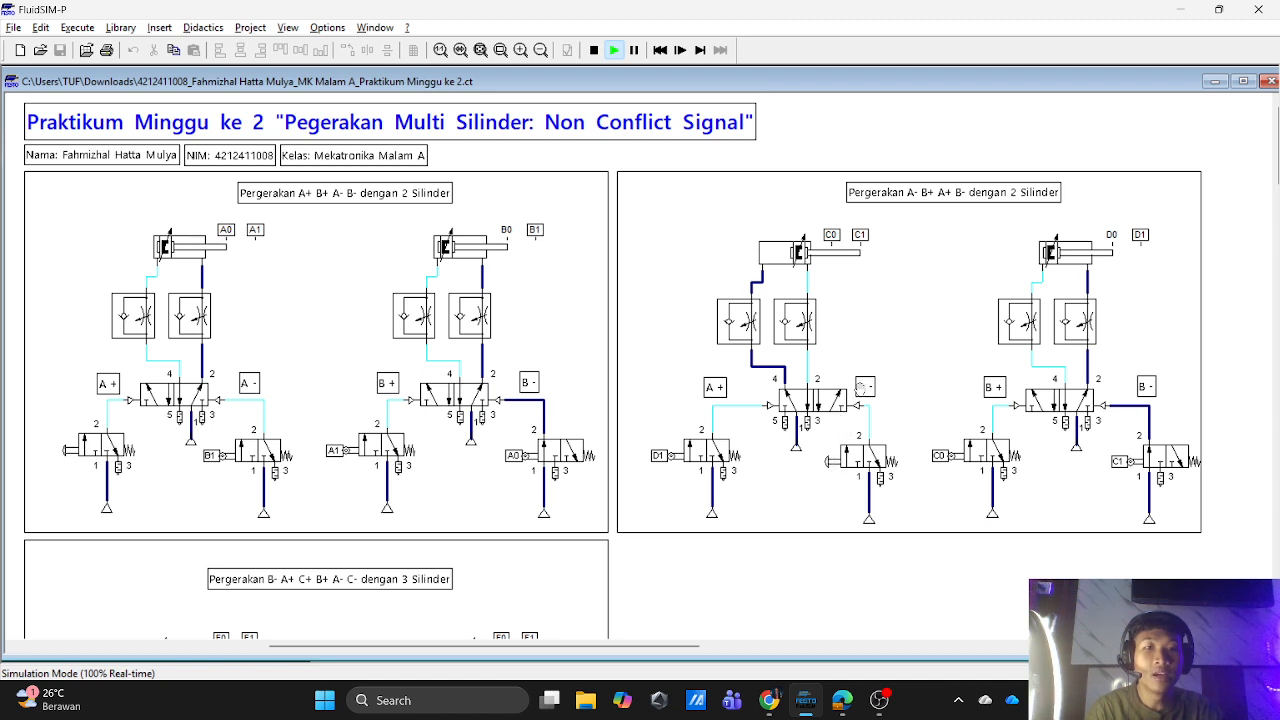
Step: Repeatedly actuate the manual start valve of the A- B+ A+ B- circuit to watch its two-cylinder cycle
{"action": "left_click", "coordinate": [838, 457]}
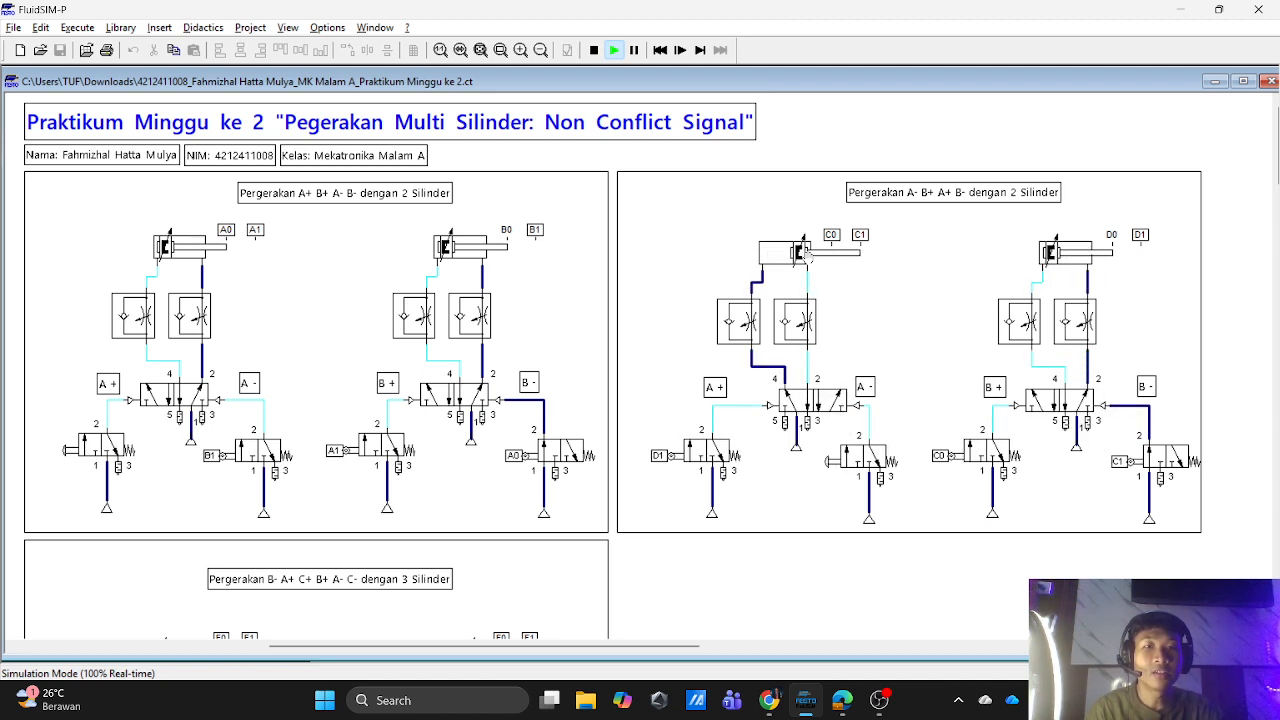
{"action": "left_click", "coordinate": [829, 453]}
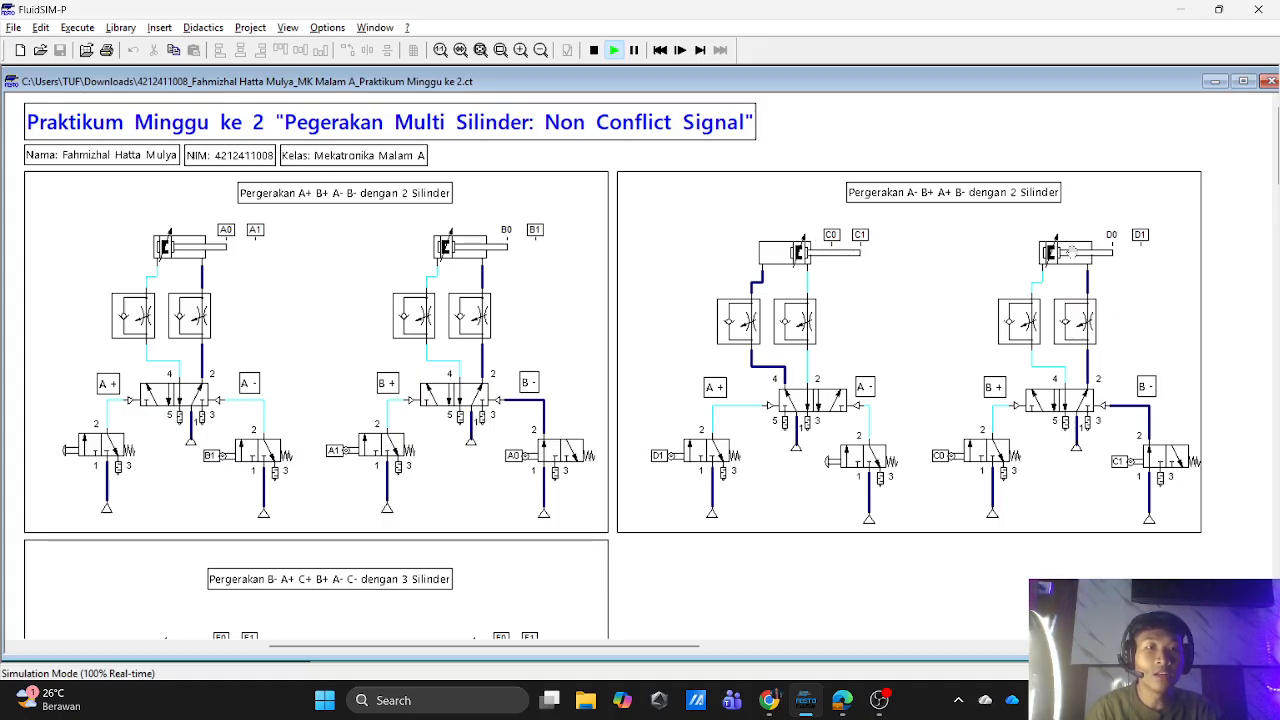
{"action": "left_click", "coordinate": [849, 453]}
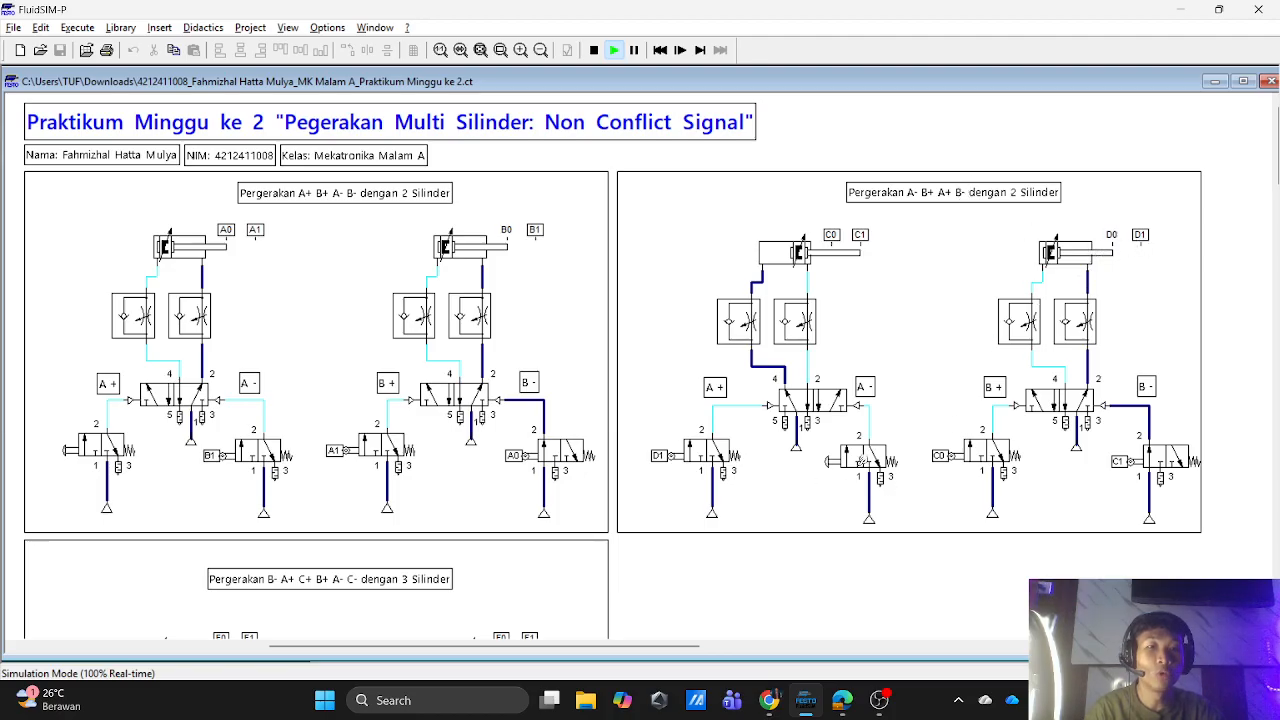
{"action": "left_click", "coordinate": [840, 455]}
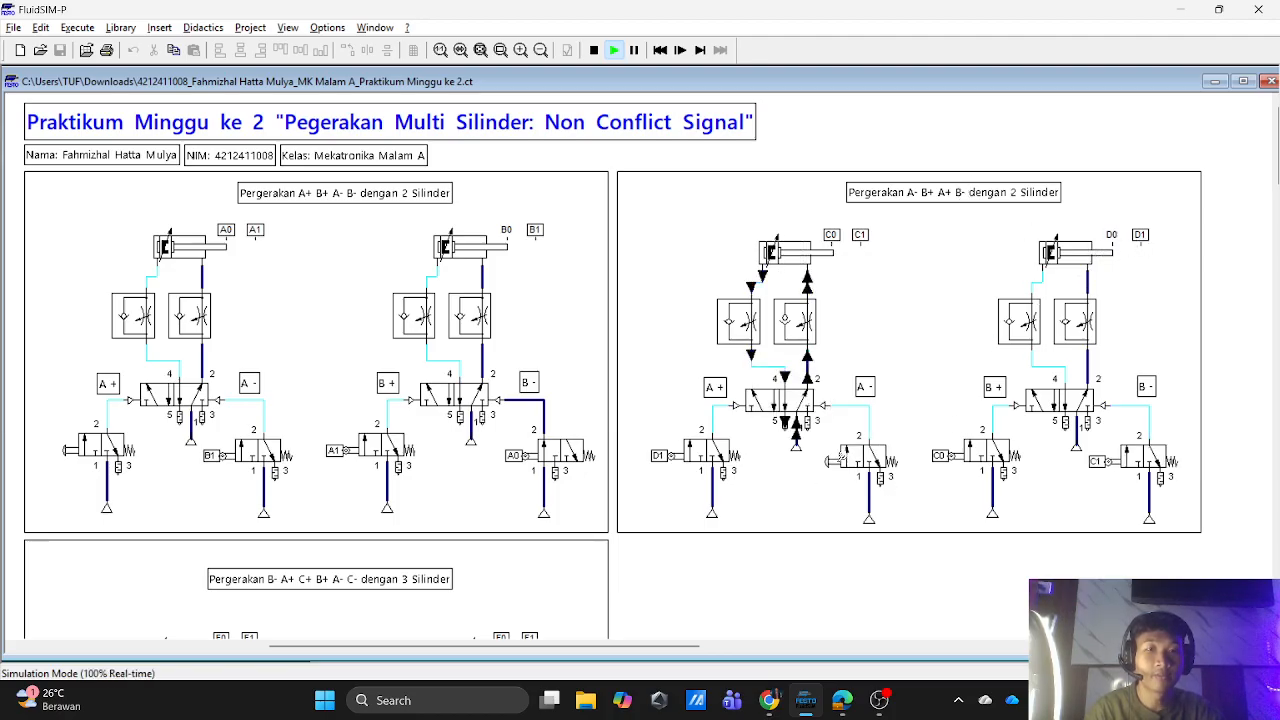
{"action": "left_click", "coordinate": [840, 458]}
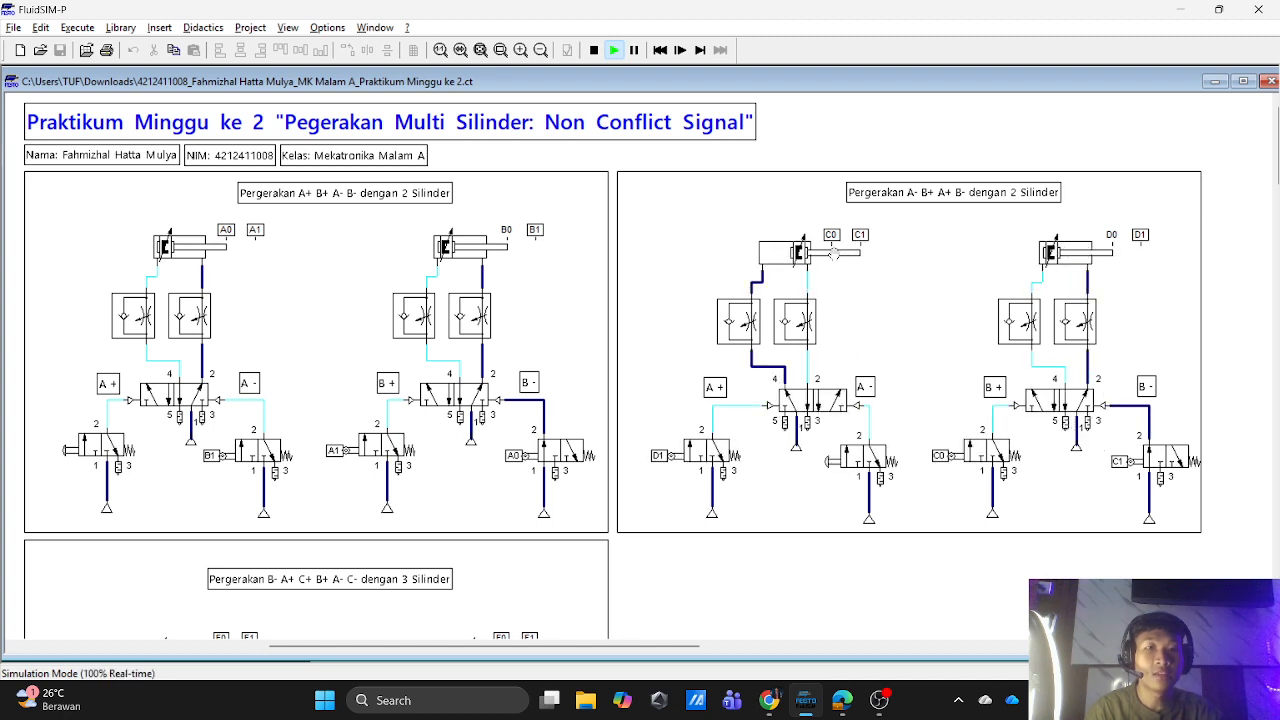
{"action": "left_click", "coordinate": [846, 464]}
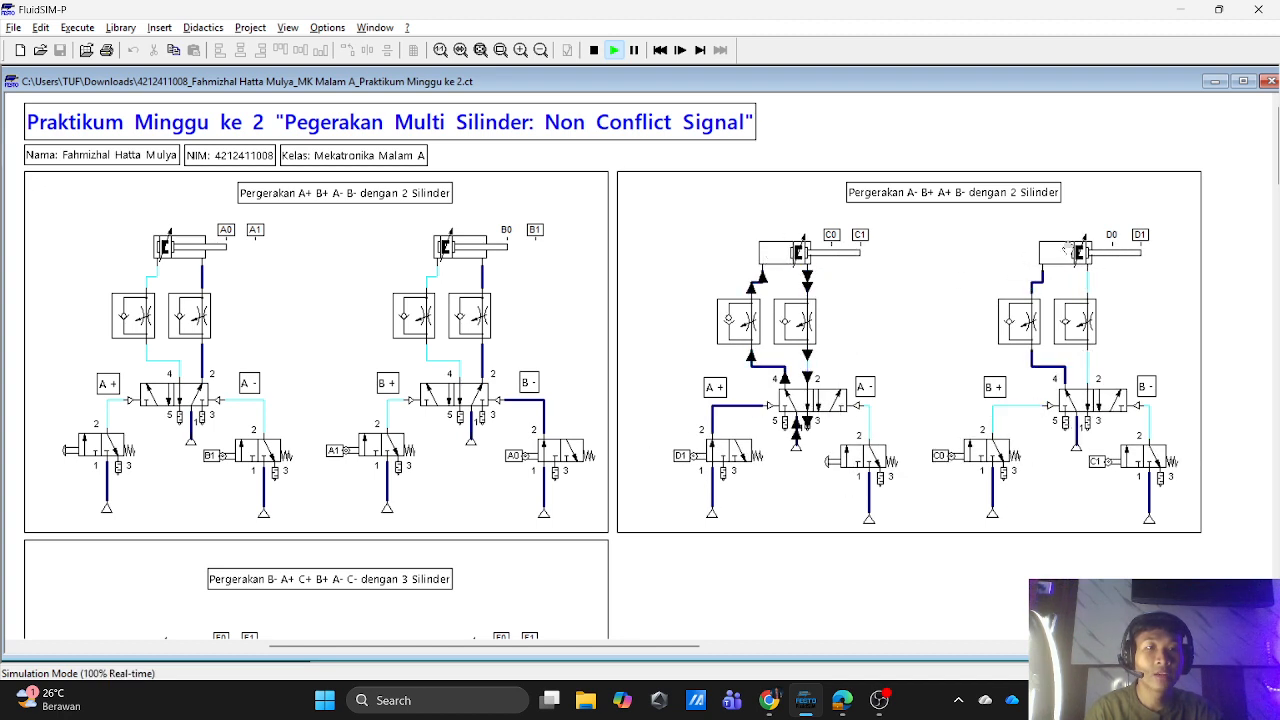
{"action": "left_click", "coordinate": [827, 463]}
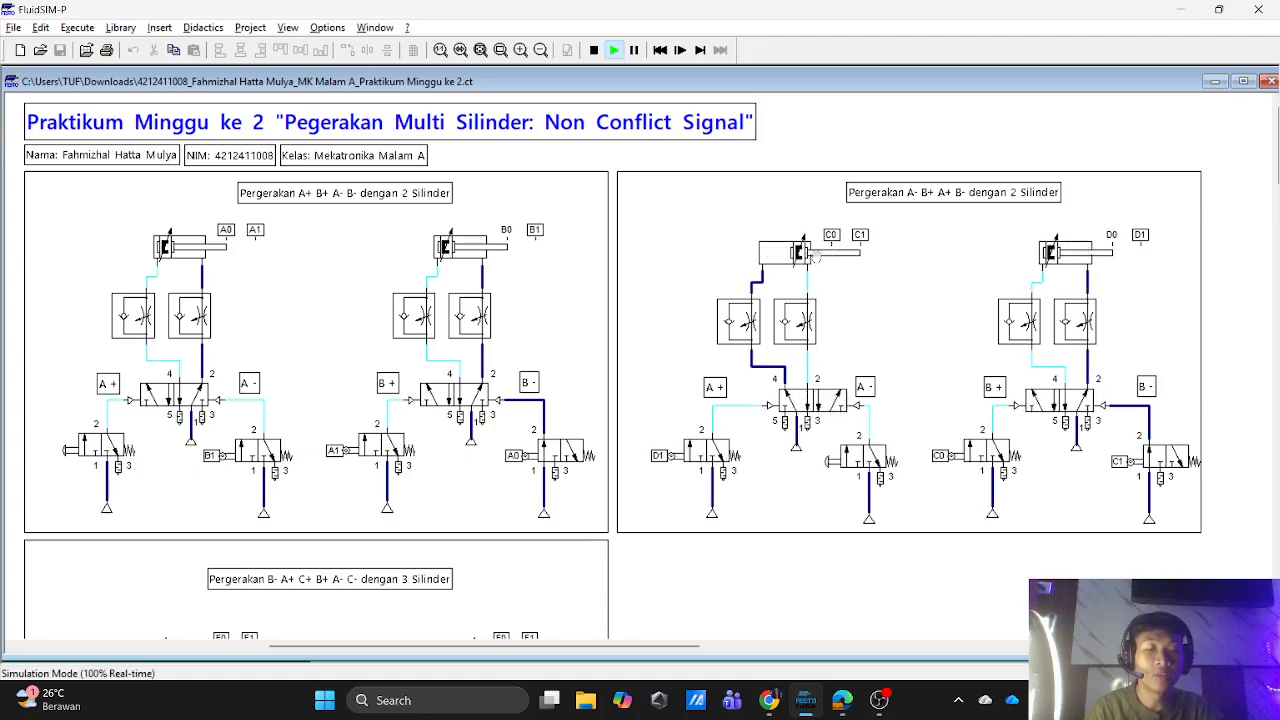
Step: Actuate the manual A- valve of the A- B+ A+ B- circuit again to replay its sequence
{"action": "left_click", "coordinate": [854, 464]}
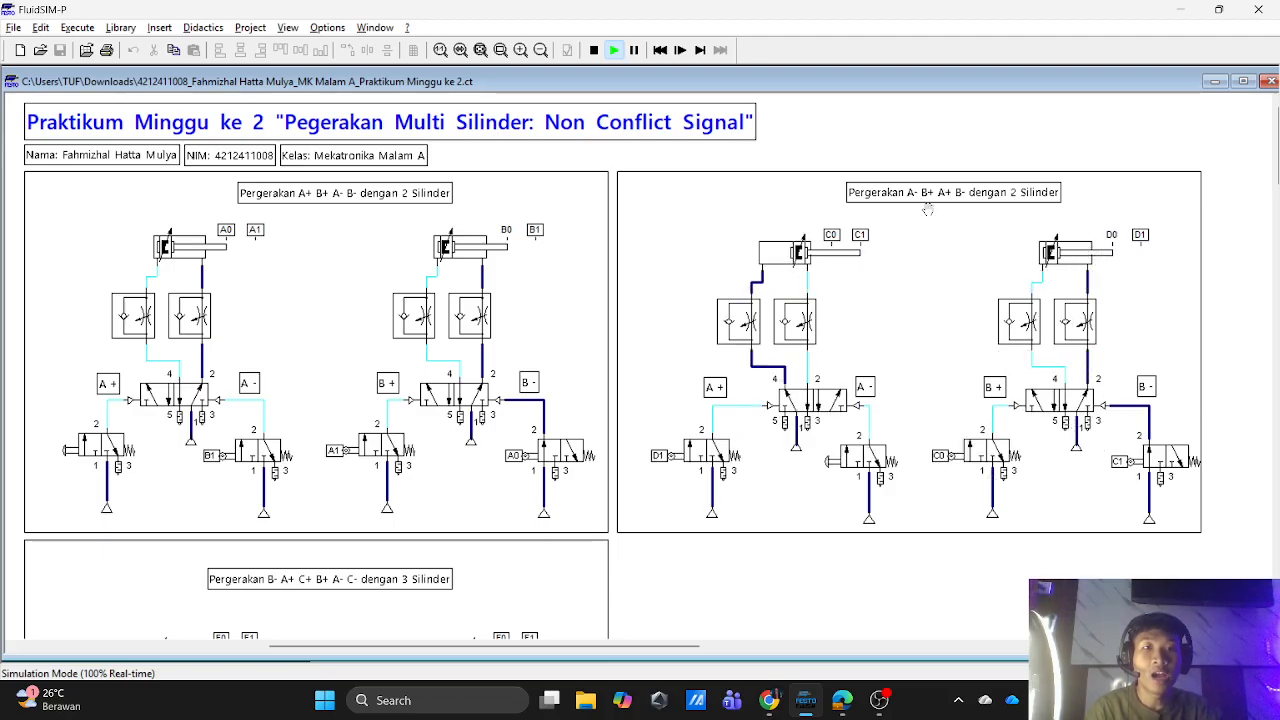
{"action": "left_click", "coordinate": [832, 465]}
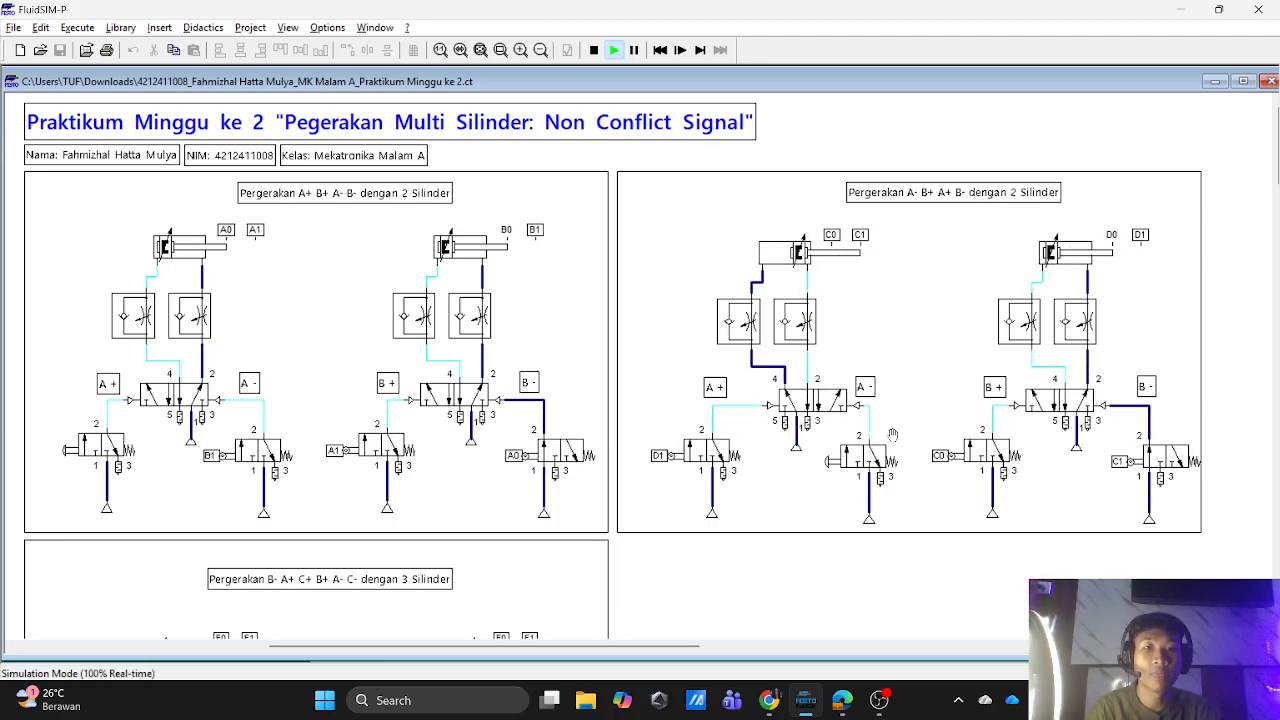
Step: Examine the B- A+ C+ B+ A- C- three-cylinder circuit, focusing on the limit switches and control valves of cylinders A and B
{"action": "scroll", "coordinate": [625, 375], "scroll_direction": "down", "scroll_amount": 5}
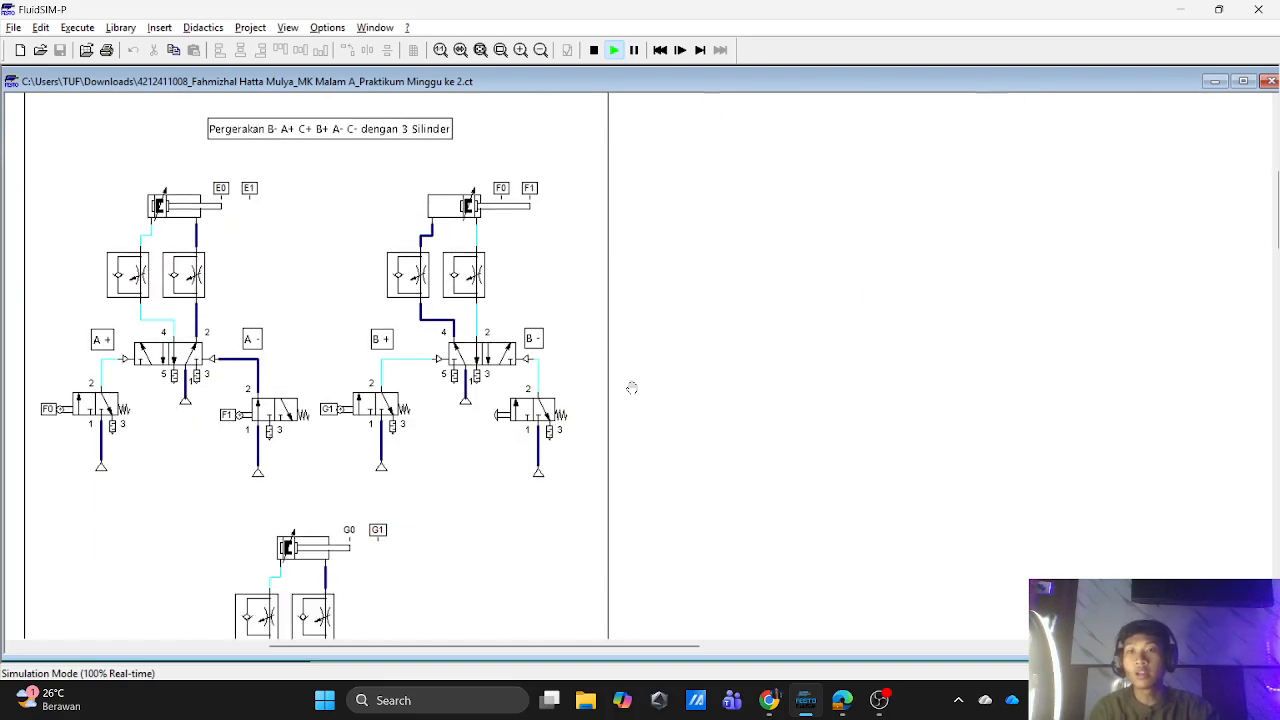
{"action": "scroll", "coordinate": [632, 388], "scroll_direction": "up", "scroll_amount": 1}
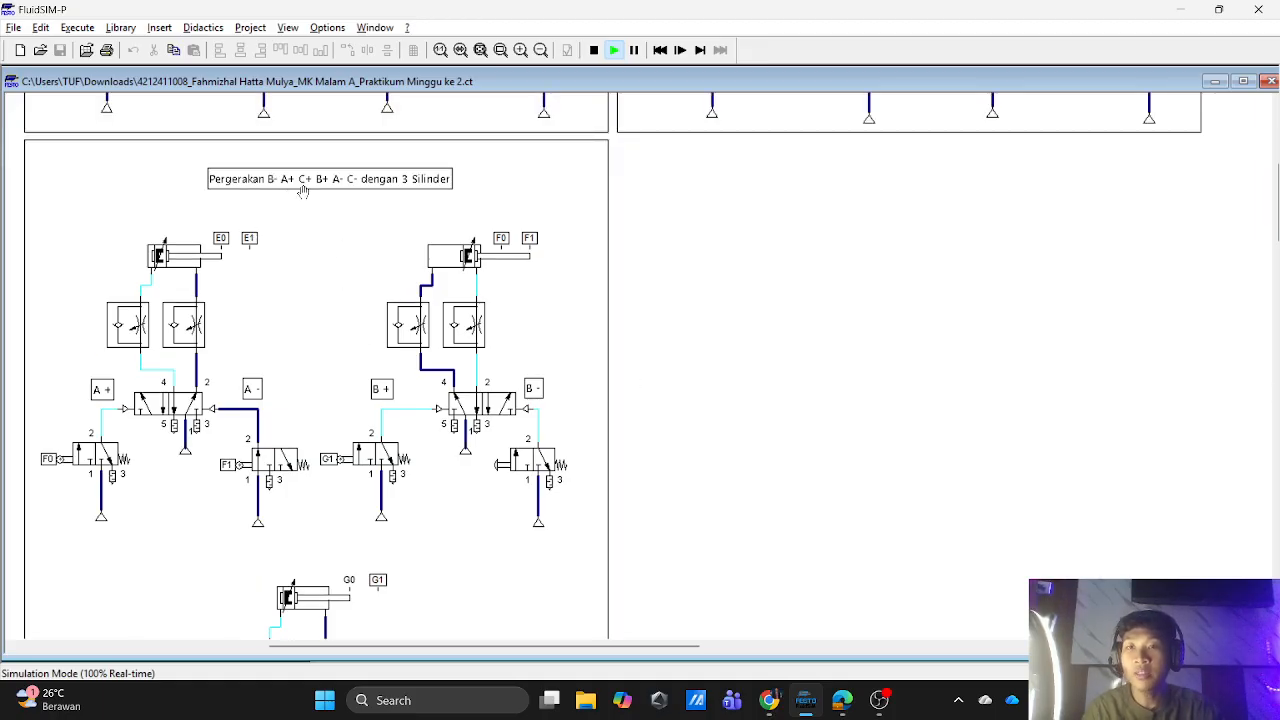
{"action": "scroll", "coordinate": [398, 235], "scroll_direction": "down", "scroll_amount": 1}
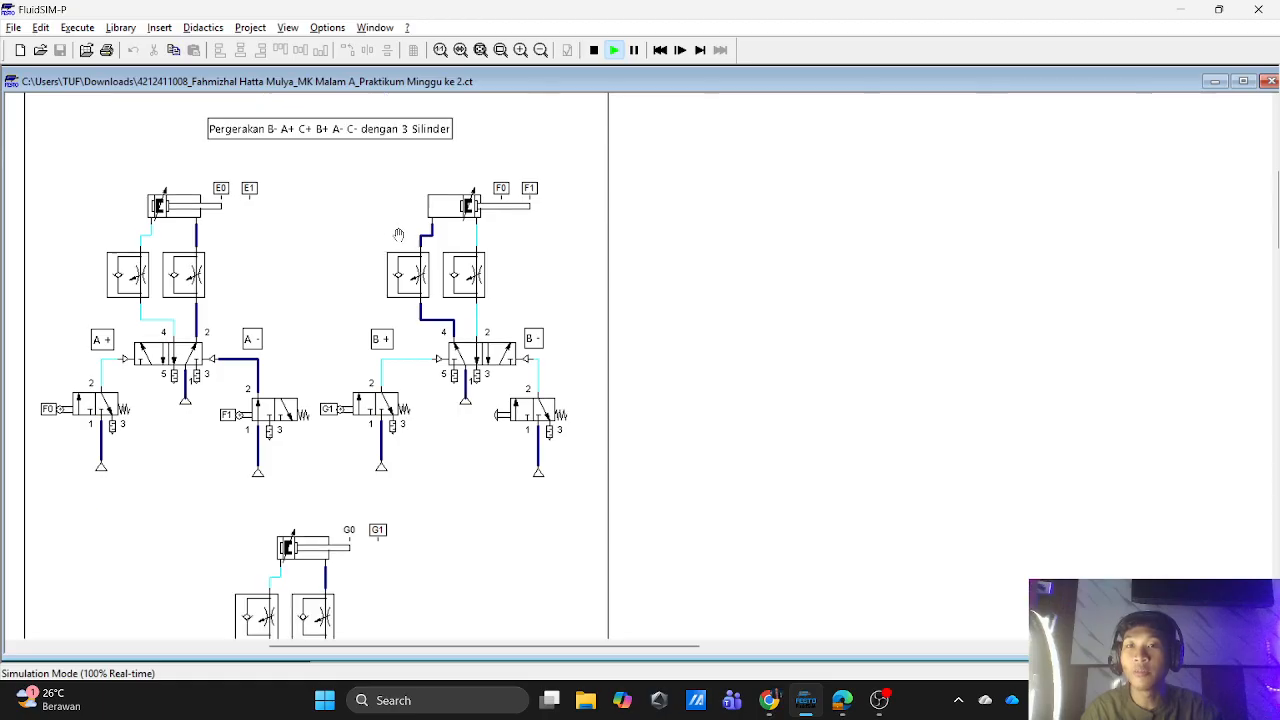
{"action": "scroll", "coordinate": [414, 206], "scroll_direction": "down", "scroll_amount": 1}
{"action": "scroll", "coordinate": [414, 211], "scroll_direction": "up", "scroll_amount": 1}
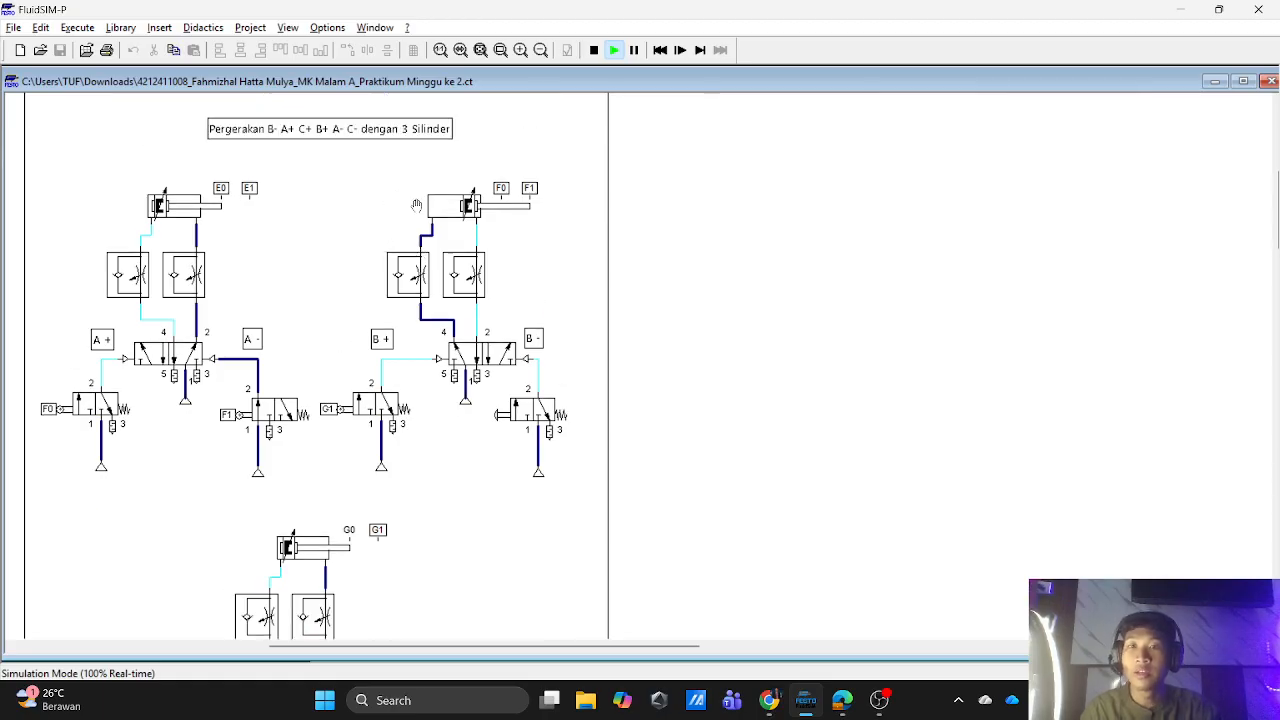
{"action": "scroll", "coordinate": [416, 205], "scroll_direction": "down", "scroll_amount": 4}
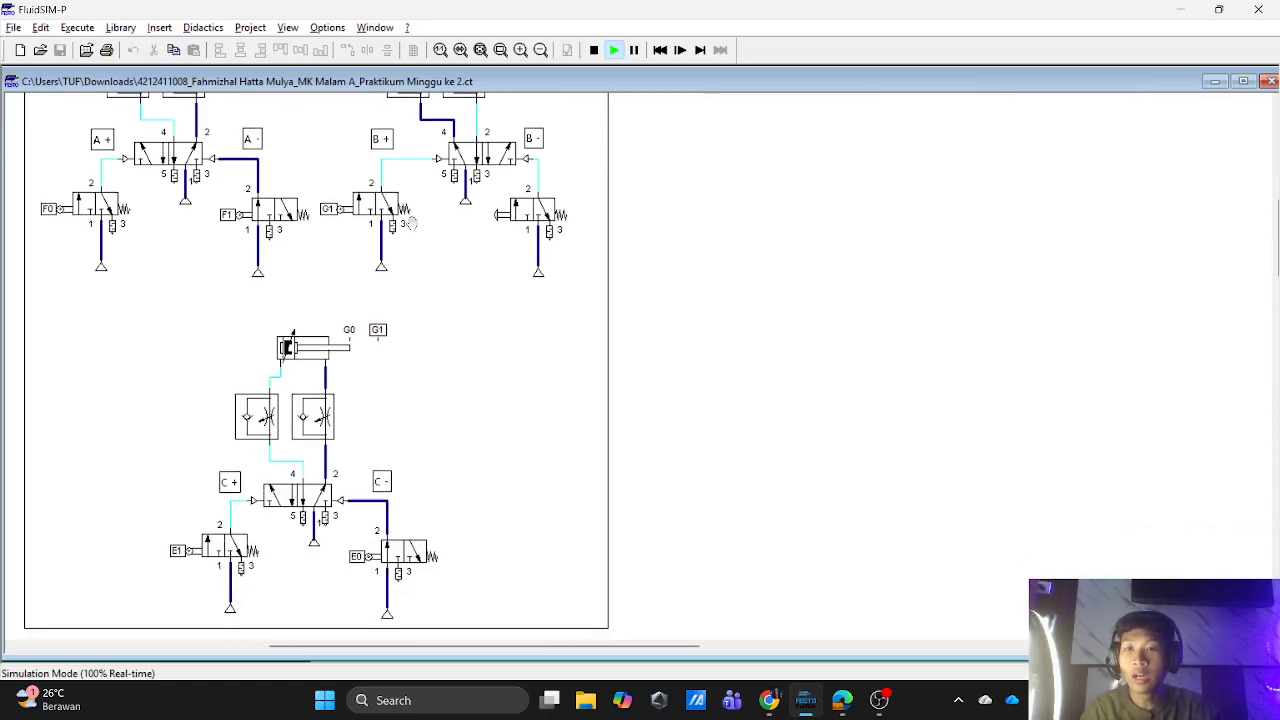
{"action": "scroll", "coordinate": [410, 224], "scroll_direction": "up", "scroll_amount": 4}
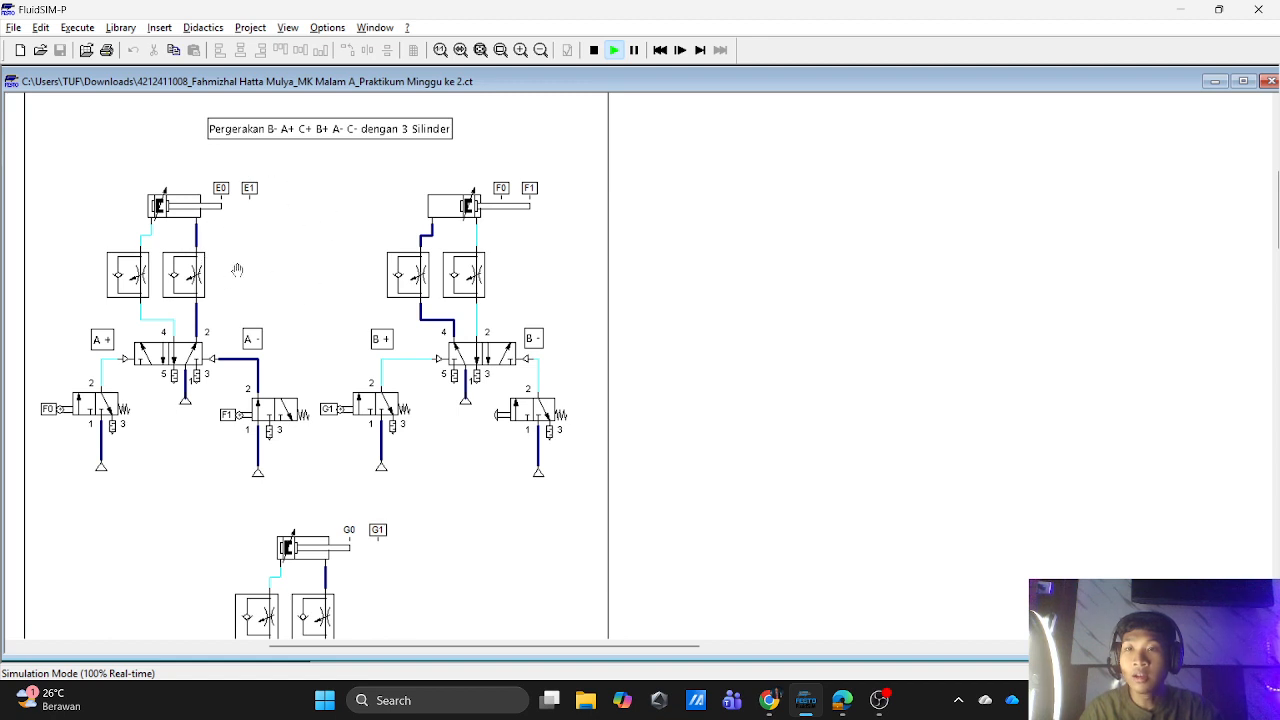
{"action": "scroll", "coordinate": [237, 270], "scroll_direction": "down", "scroll_amount": 3}
{"action": "scroll", "coordinate": [230, 250], "scroll_direction": "up", "scroll_amount": 1}
{"action": "scroll", "coordinate": [230, 248], "scroll_direction": "up", "scroll_amount": 3}
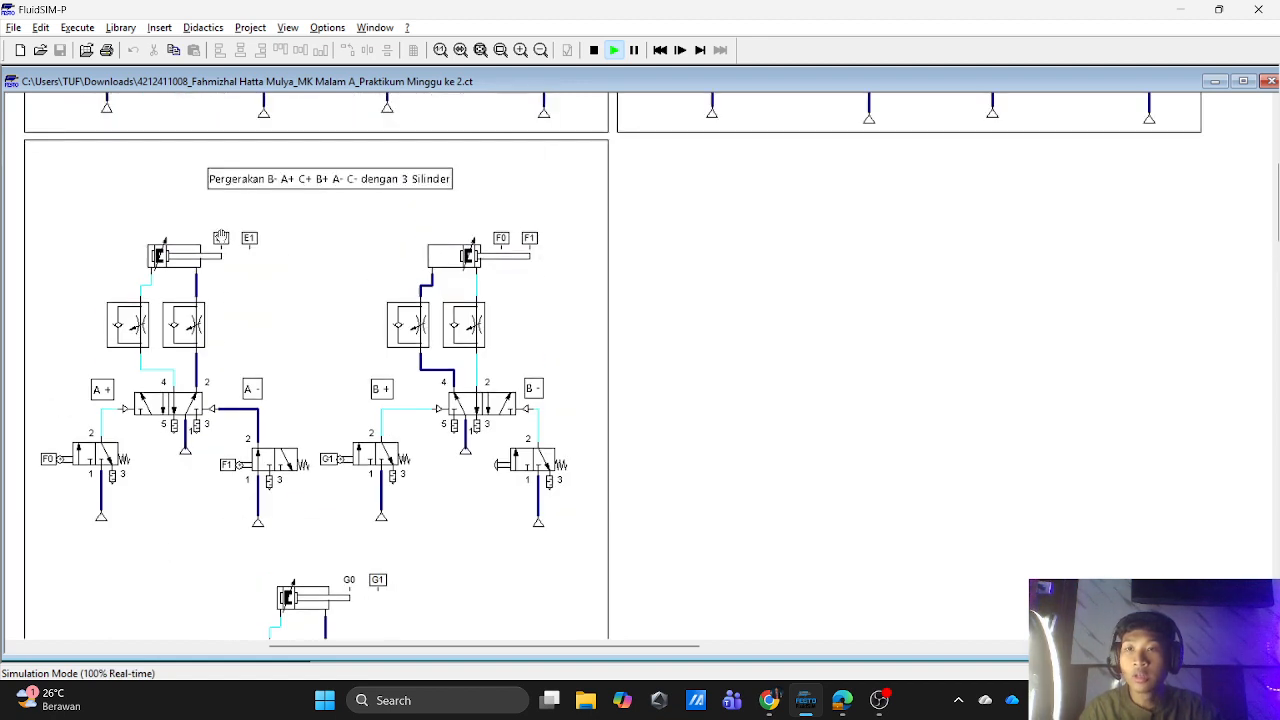
{"action": "scroll", "coordinate": [390, 452], "scroll_direction": "down", "scroll_amount": 2}
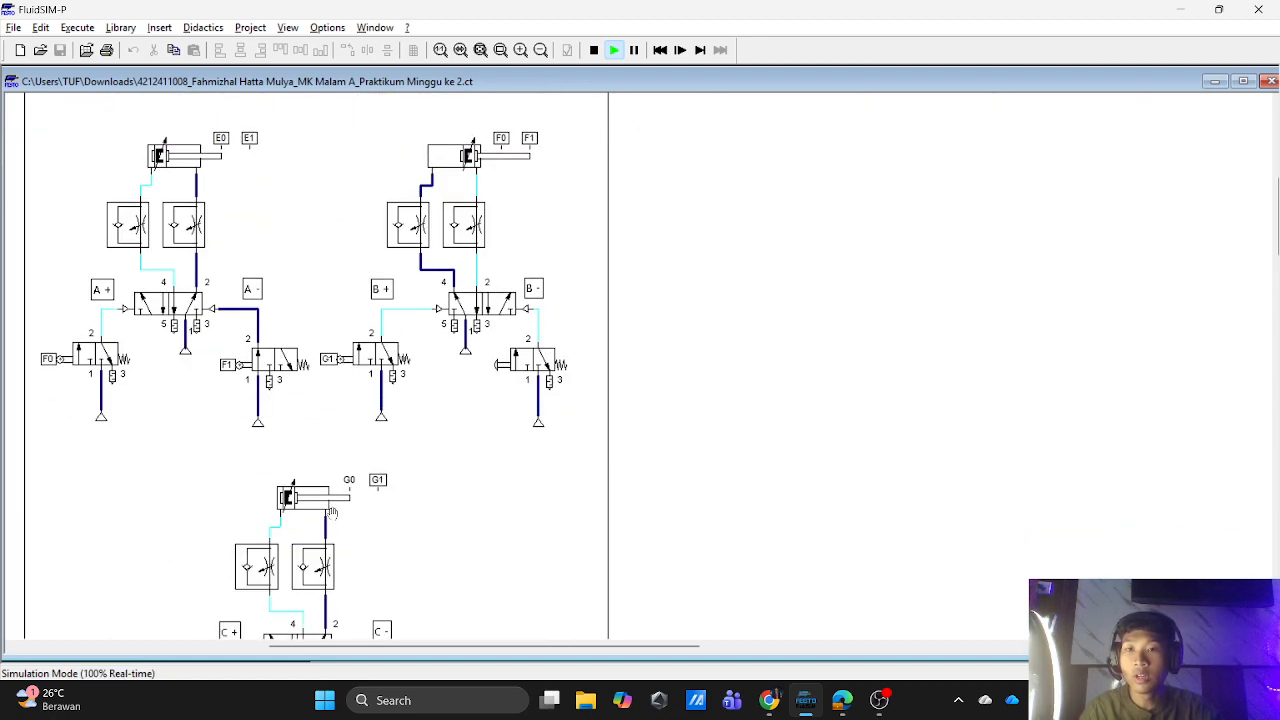
{"action": "scroll", "coordinate": [270, 370], "scroll_direction": "up", "scroll_amount": 2}
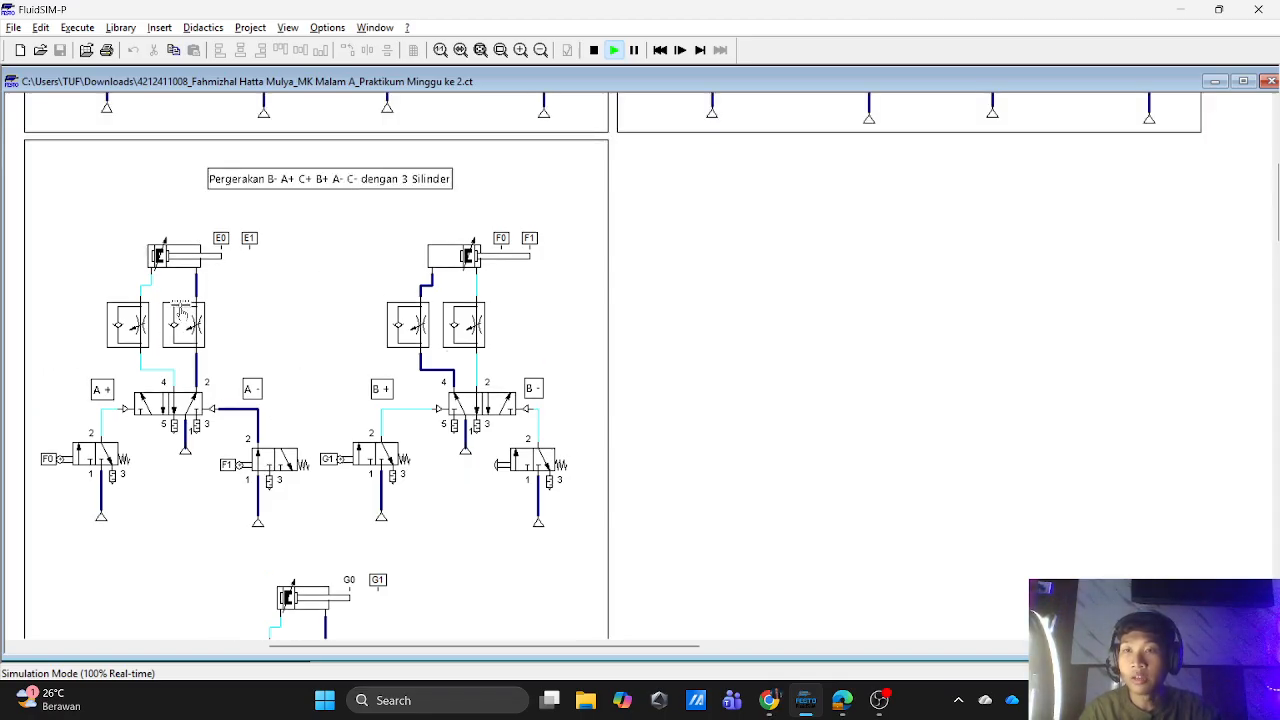
{"action": "scroll", "coordinate": [112, 425], "scroll_direction": "down", "scroll_amount": 1}
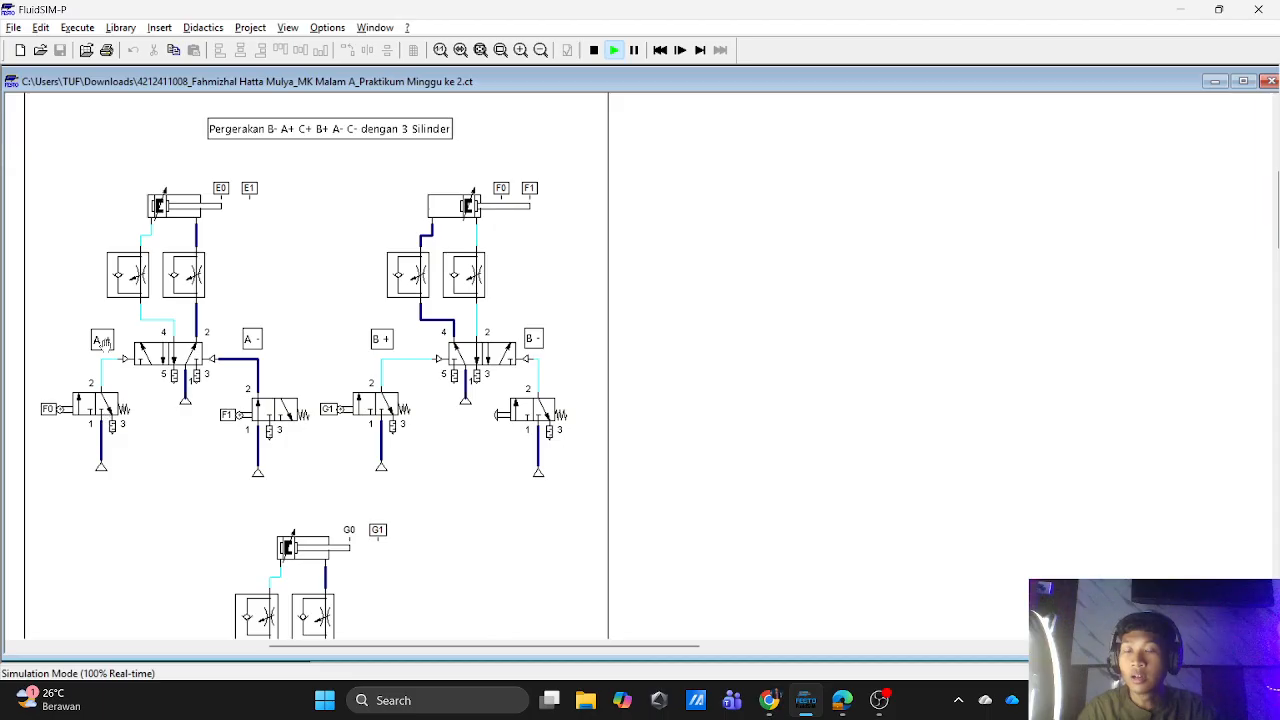
{"action": "scroll", "coordinate": [110, 348], "scroll_direction": "up", "scroll_amount": 1}
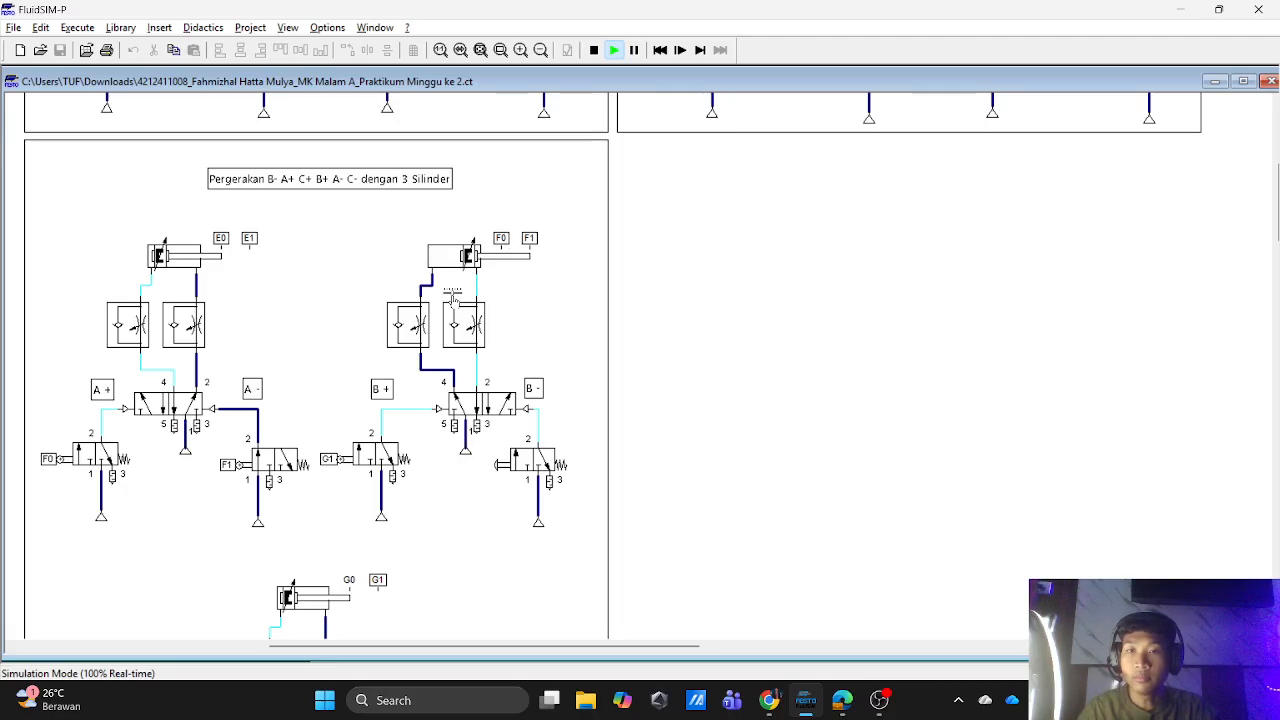
{"action": "scroll", "coordinate": [452, 258], "scroll_direction": "down", "scroll_amount": 2}
{"action": "scroll", "coordinate": [466, 224], "scroll_direction": "up", "scroll_amount": 1}
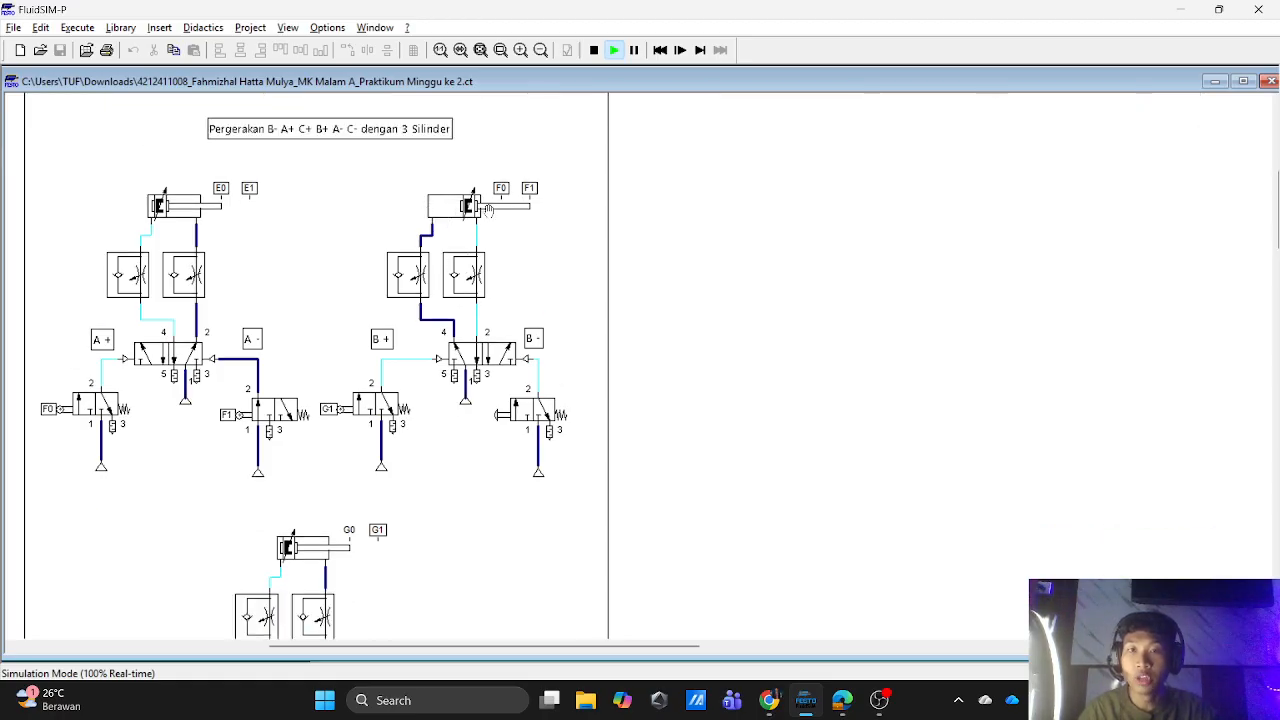
{"action": "scroll", "coordinate": [476, 255], "scroll_direction": "up", "scroll_amount": 1}
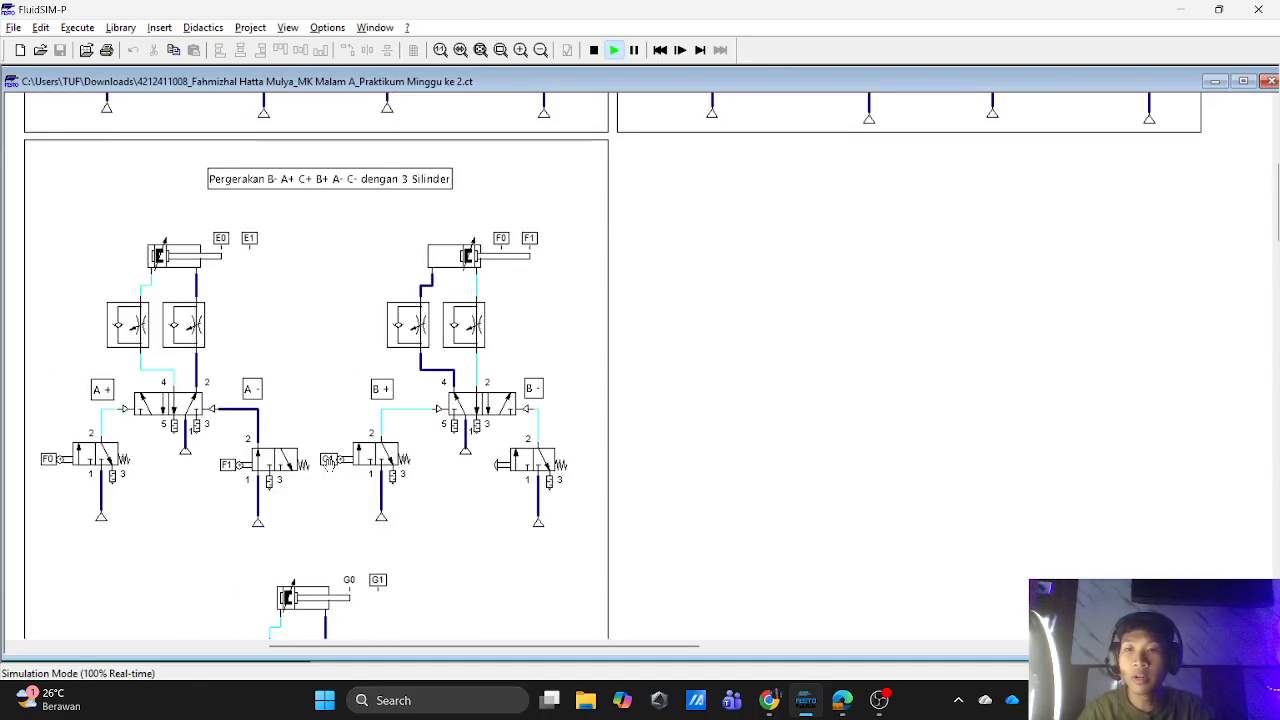
Step: Trace how limit switch G1 and cylinder C's valves E1 and E0 link cylinder C with cylinders A and B
{"action": "scroll", "coordinate": [352, 450], "scroll_direction": "down", "scroll_amount": 7}
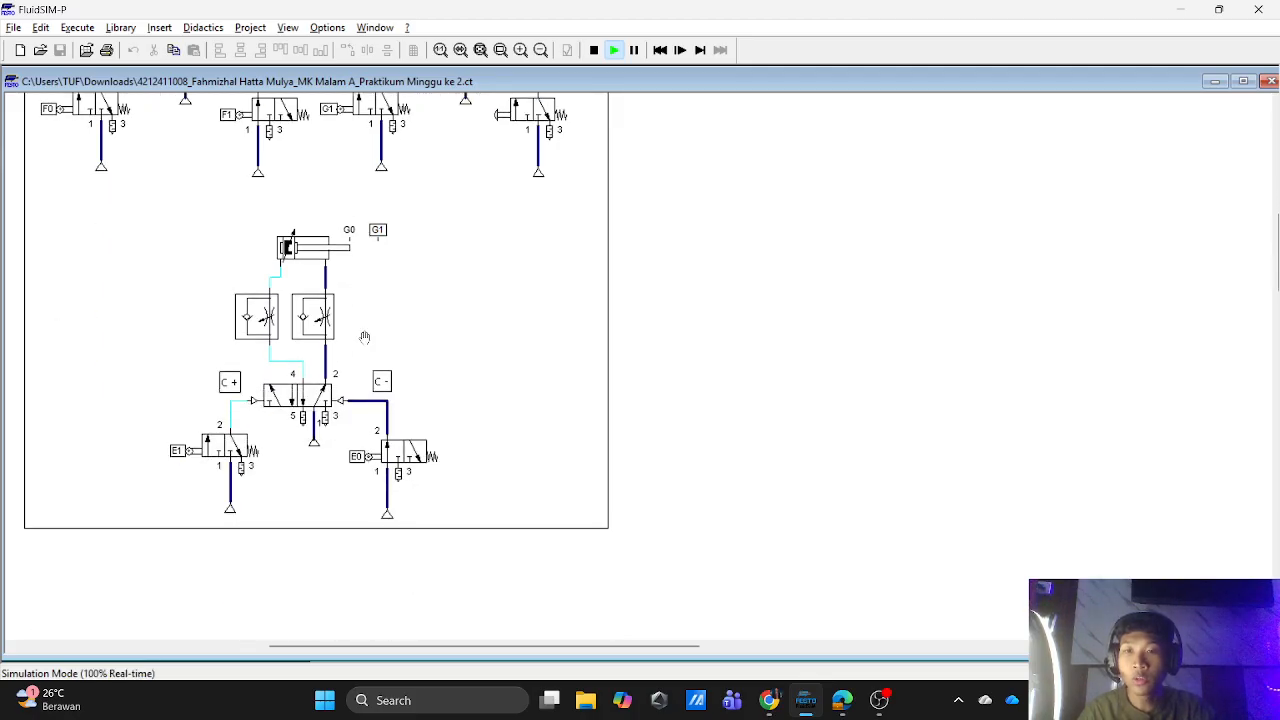
{"action": "scroll", "coordinate": [365, 271], "scroll_direction": "up", "scroll_amount": 3}
{"action": "scroll", "coordinate": [370, 390], "scroll_direction": "down", "scroll_amount": 1}
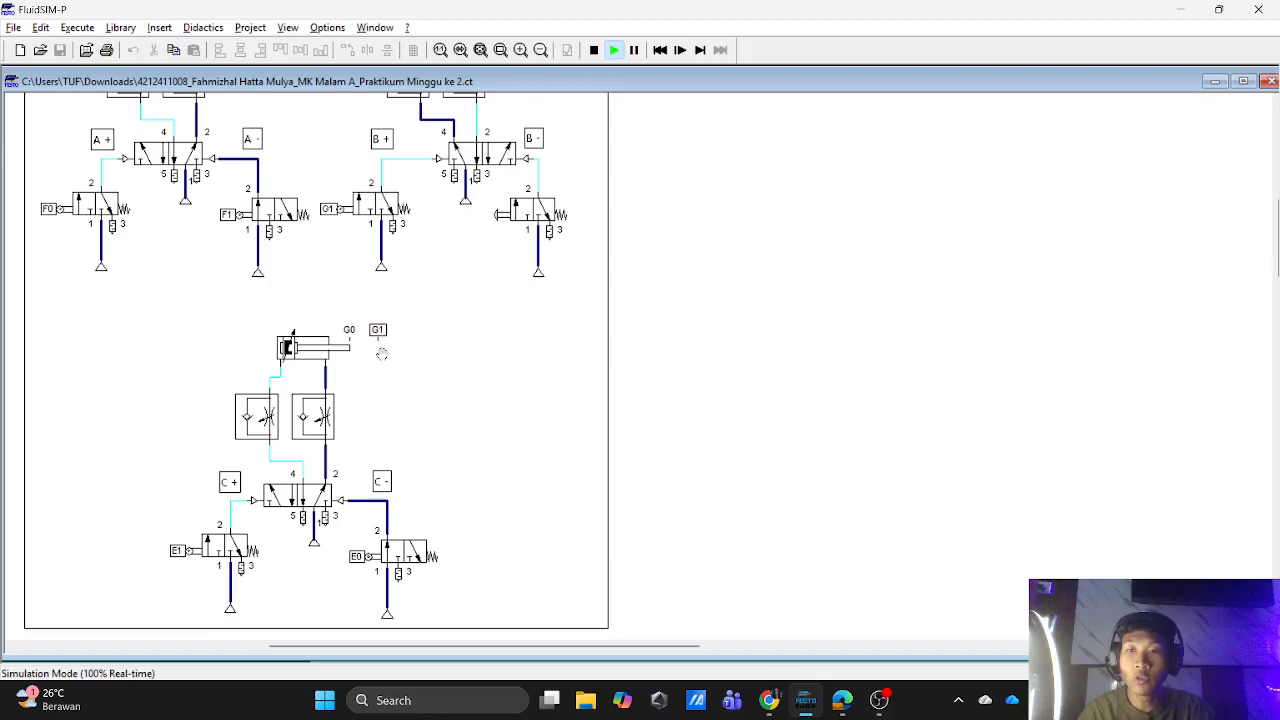
{"action": "scroll", "coordinate": [365, 290], "scroll_direction": "up", "scroll_amount": 2}
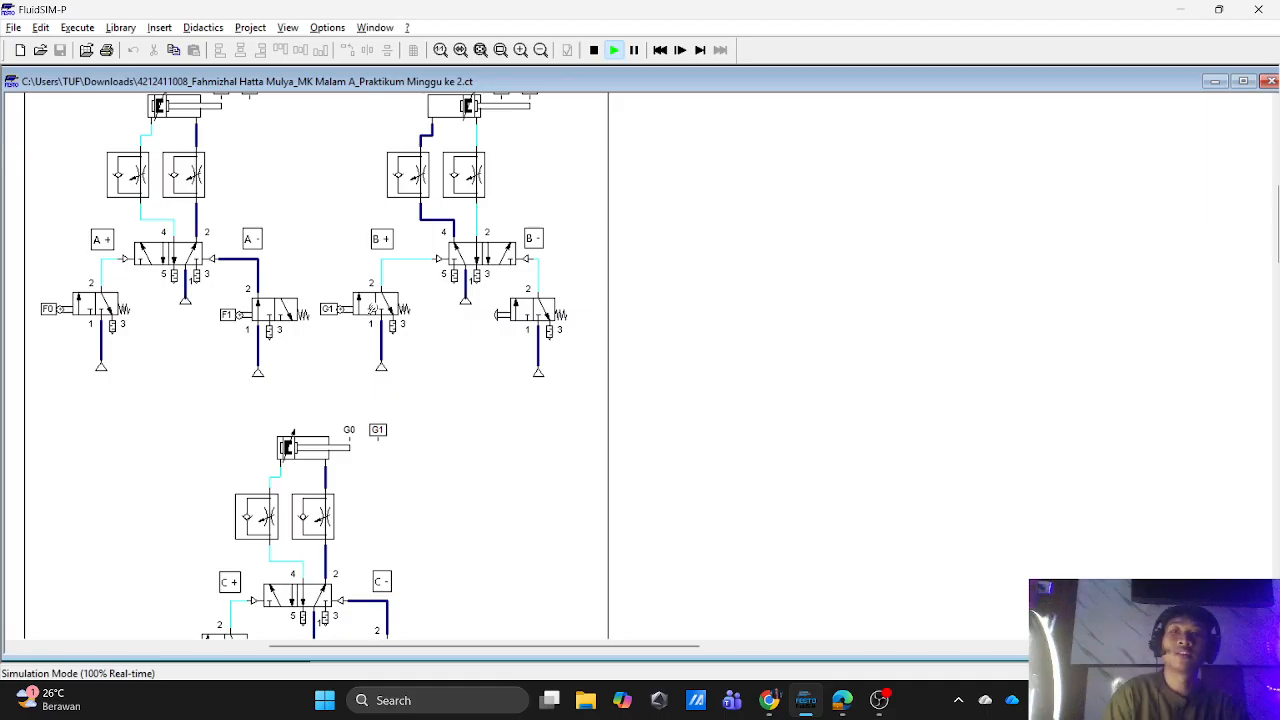
{"action": "scroll", "coordinate": [437, 285], "scroll_direction": "up", "scroll_amount": 1}
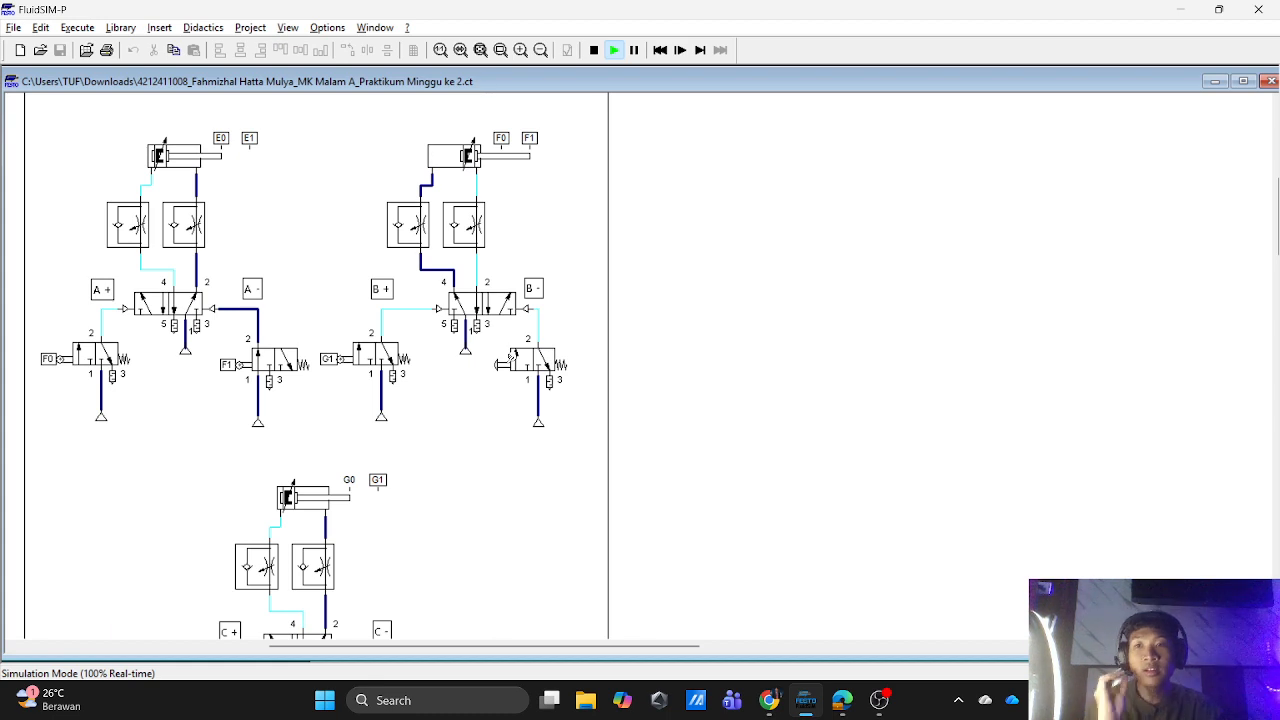
{"action": "scroll", "coordinate": [510, 353], "scroll_direction": "up", "scroll_amount": 1}
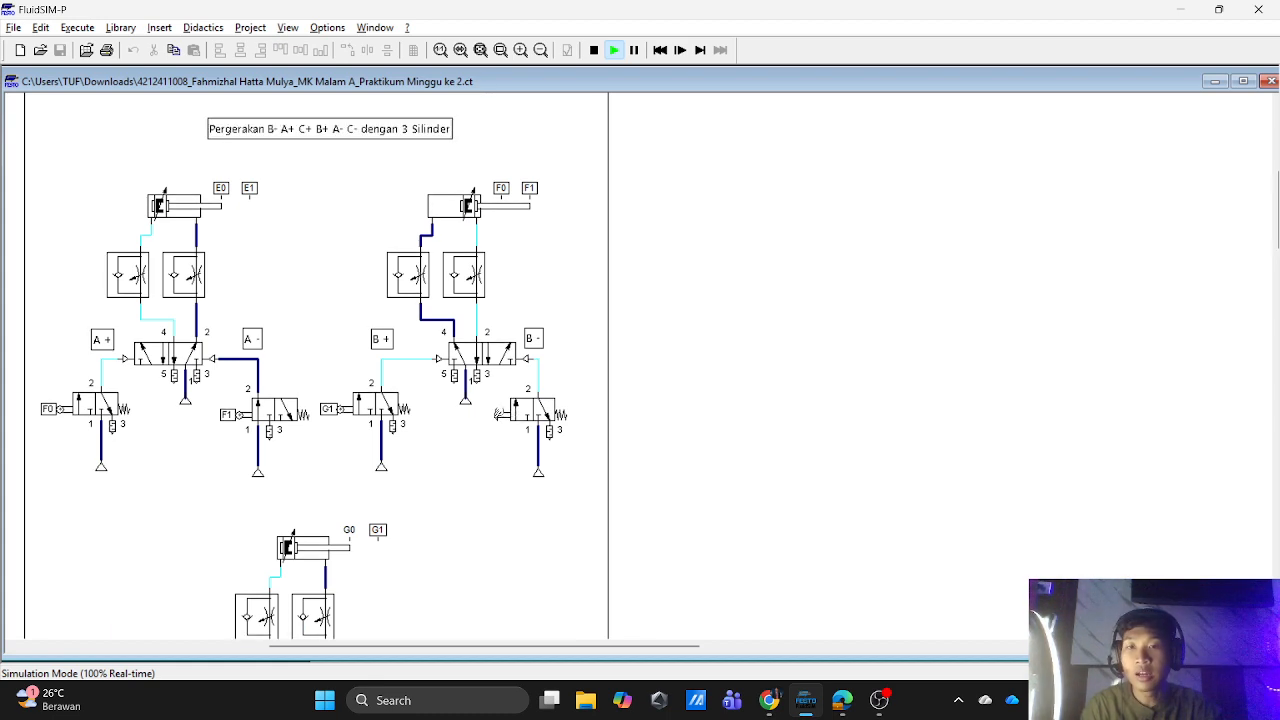
{"action": "scroll", "coordinate": [342, 420], "scroll_direction": "down", "scroll_amount": 2}
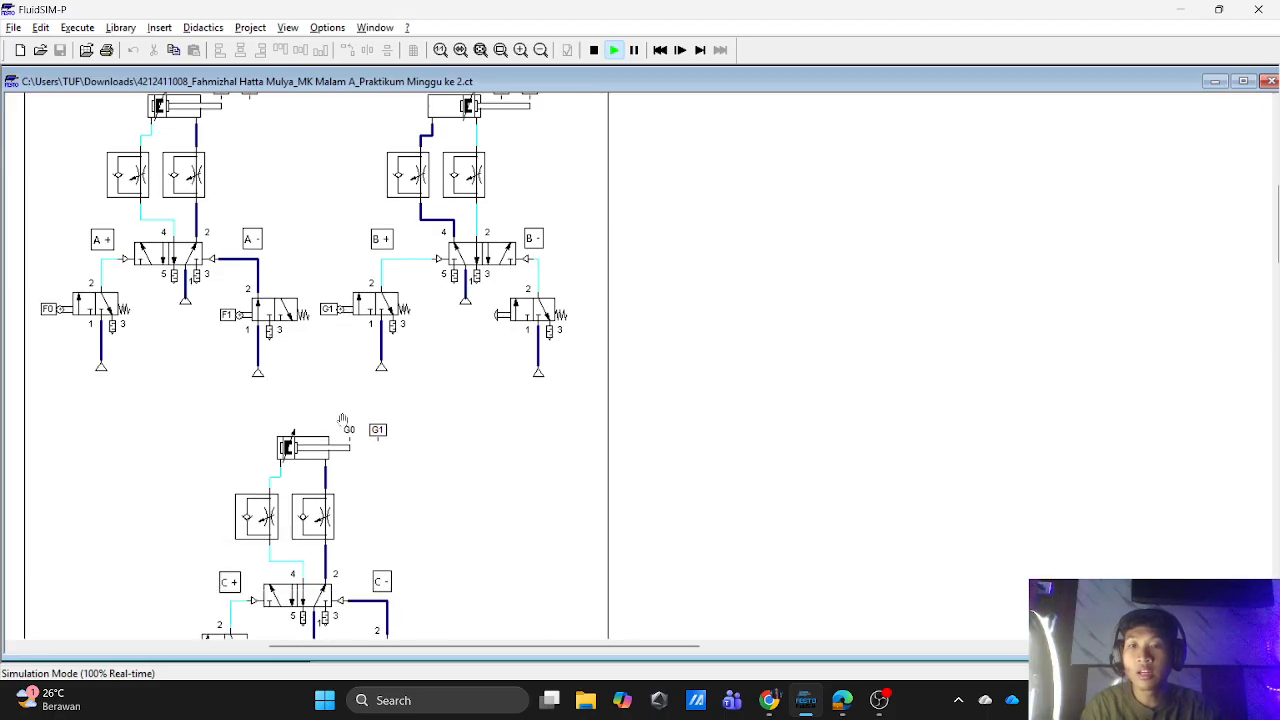
{"action": "scroll", "coordinate": [367, 373], "scroll_direction": "down", "scroll_amount": 2}
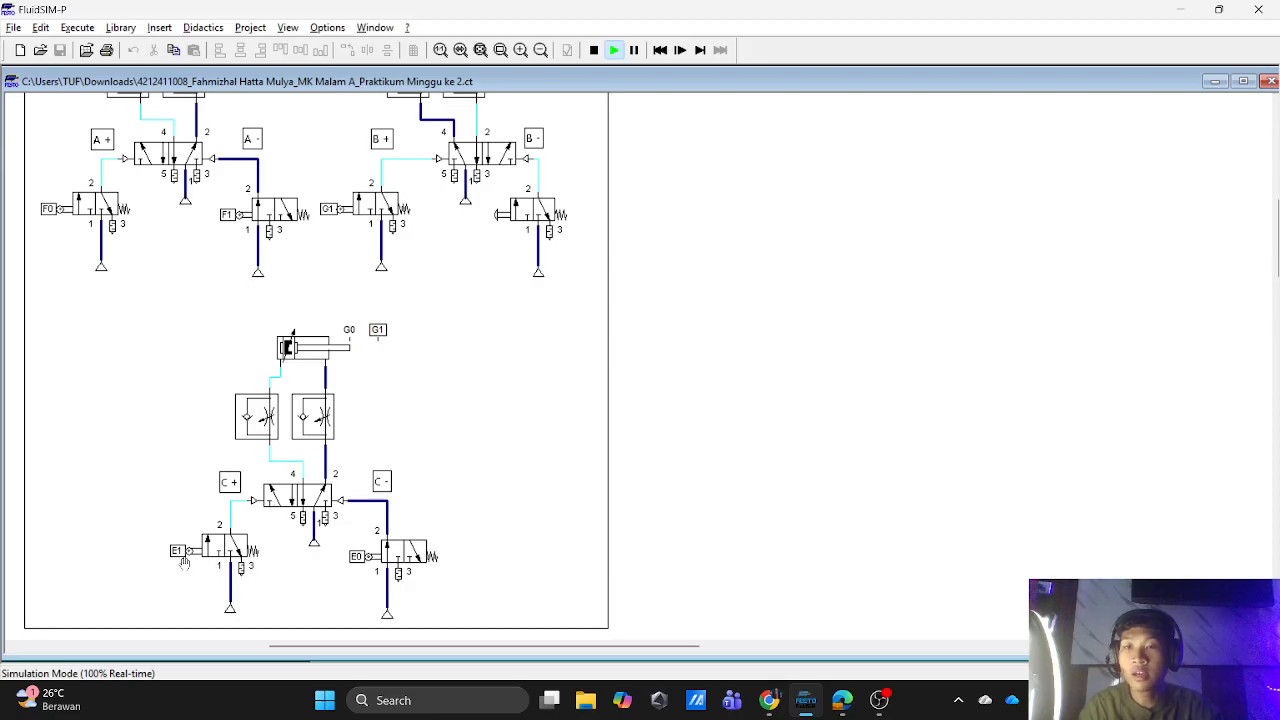
{"action": "scroll", "coordinate": [320, 404], "scroll_direction": "up", "scroll_amount": 3}
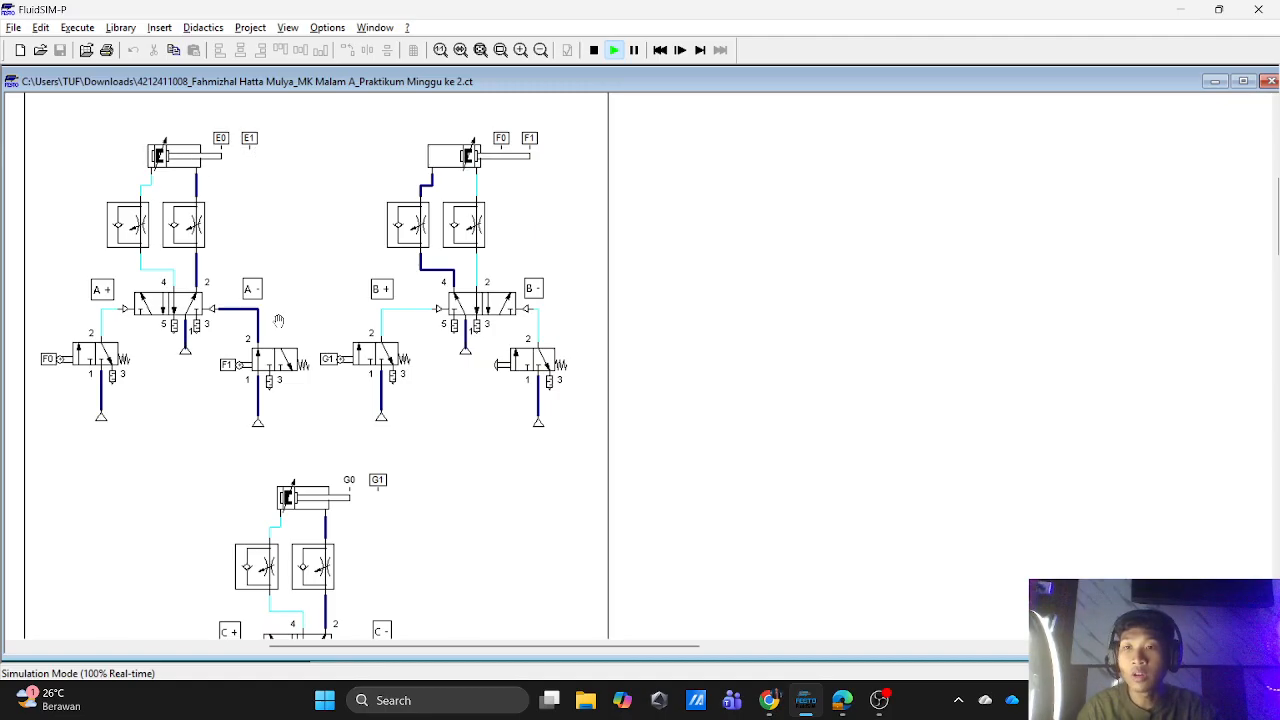
{"action": "scroll", "coordinate": [208, 446], "scroll_direction": "down", "scroll_amount": 5}
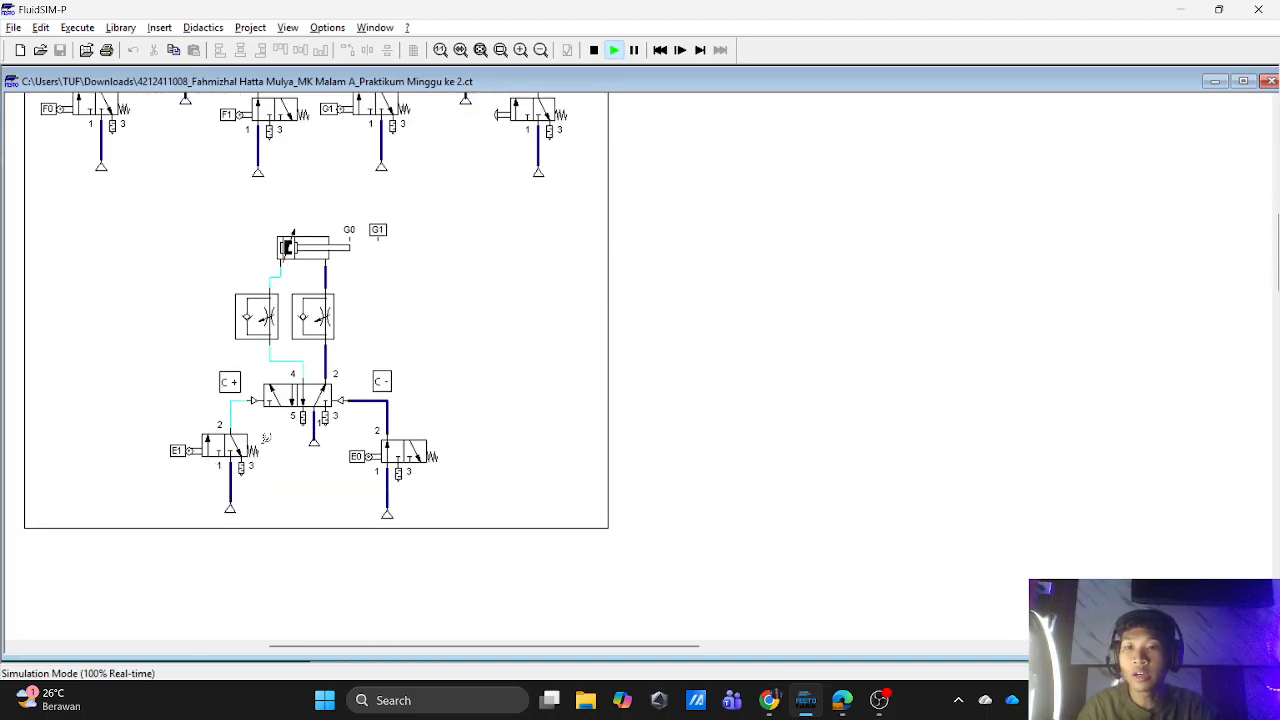
{"action": "scroll", "coordinate": [266, 437], "scroll_direction": "up", "scroll_amount": 2}
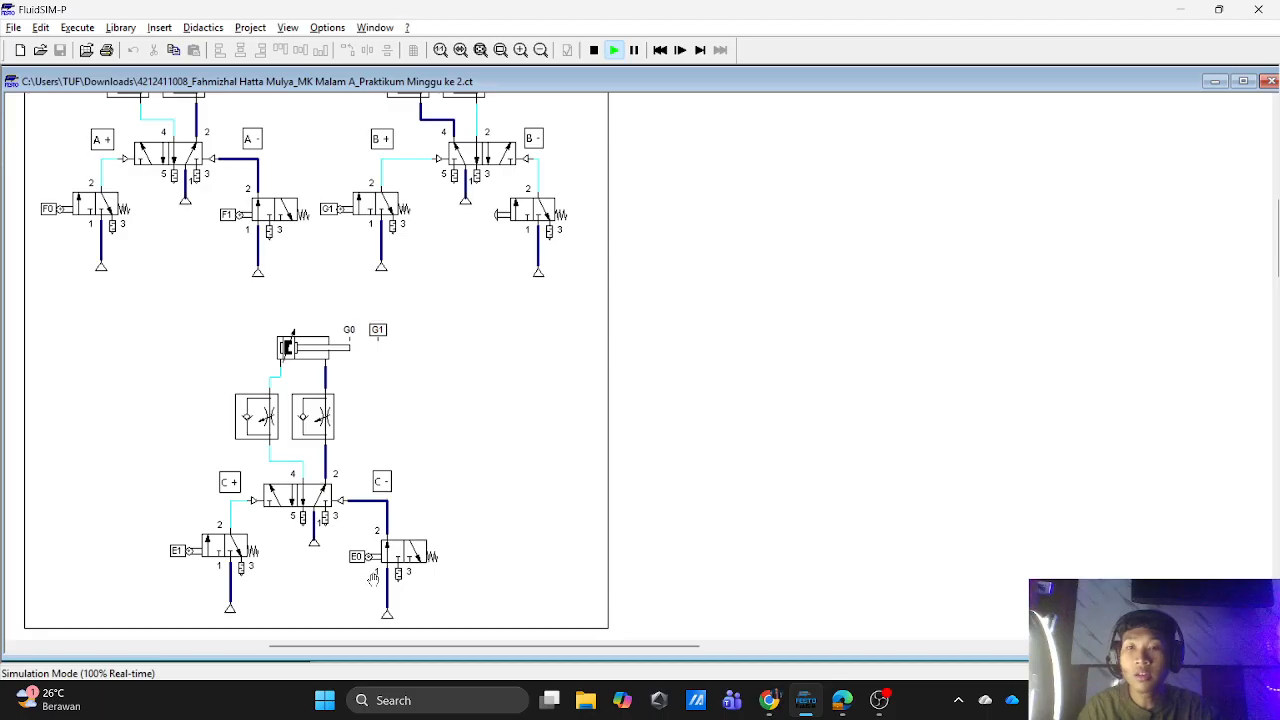
{"action": "scroll", "coordinate": [348, 476], "scroll_direction": "up", "scroll_amount": 3}
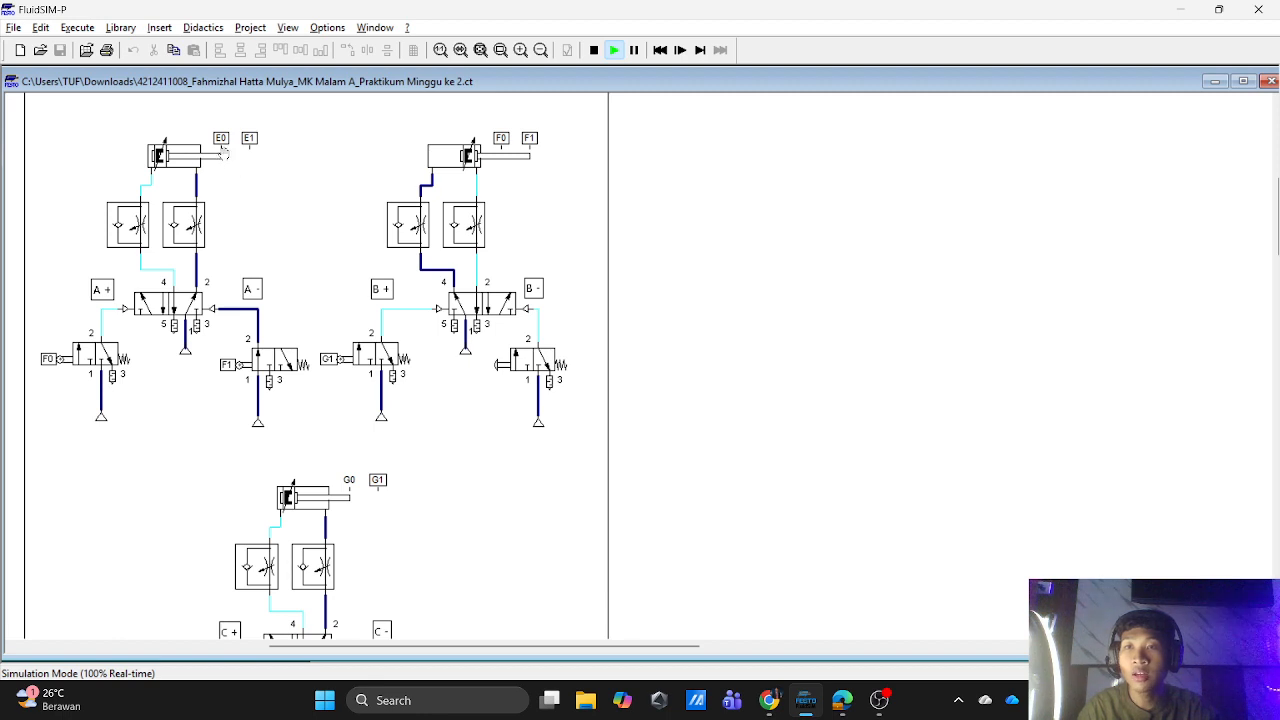
{"action": "scroll", "coordinate": [427, 446], "scroll_direction": "down", "scroll_amount": 3}
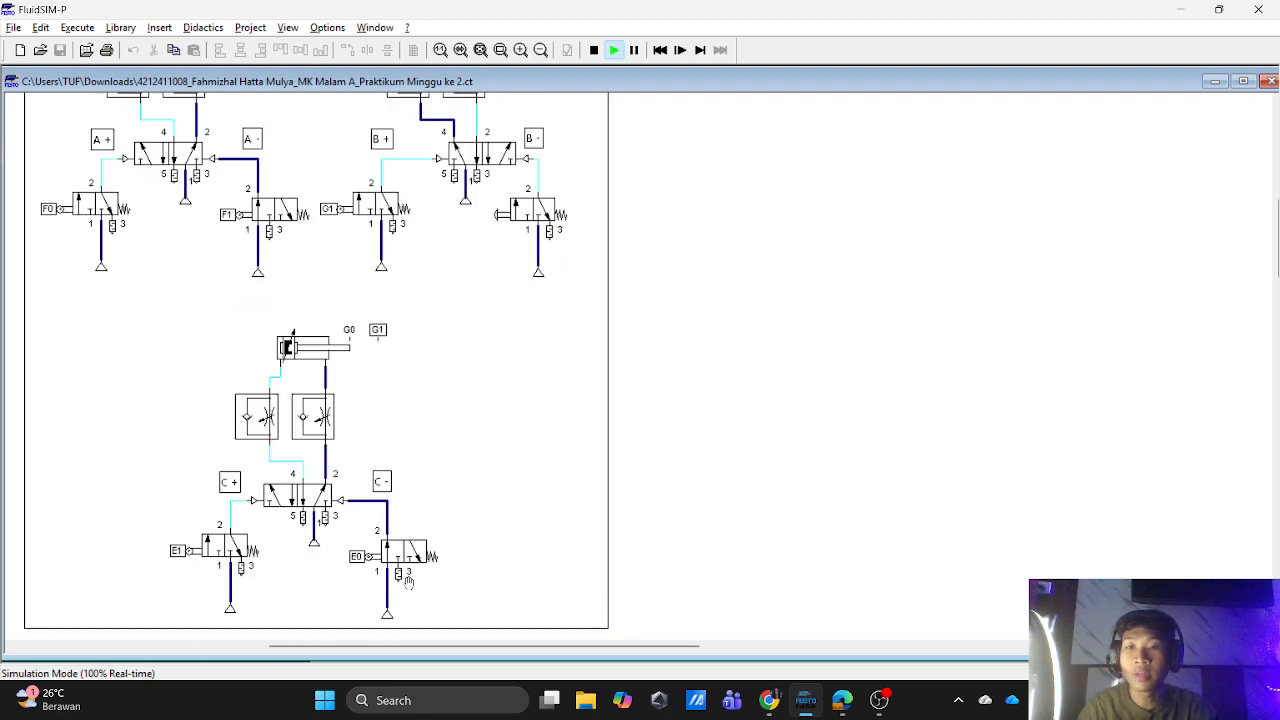
{"action": "scroll", "coordinate": [469, 406], "scroll_direction": "up", "scroll_amount": 4}
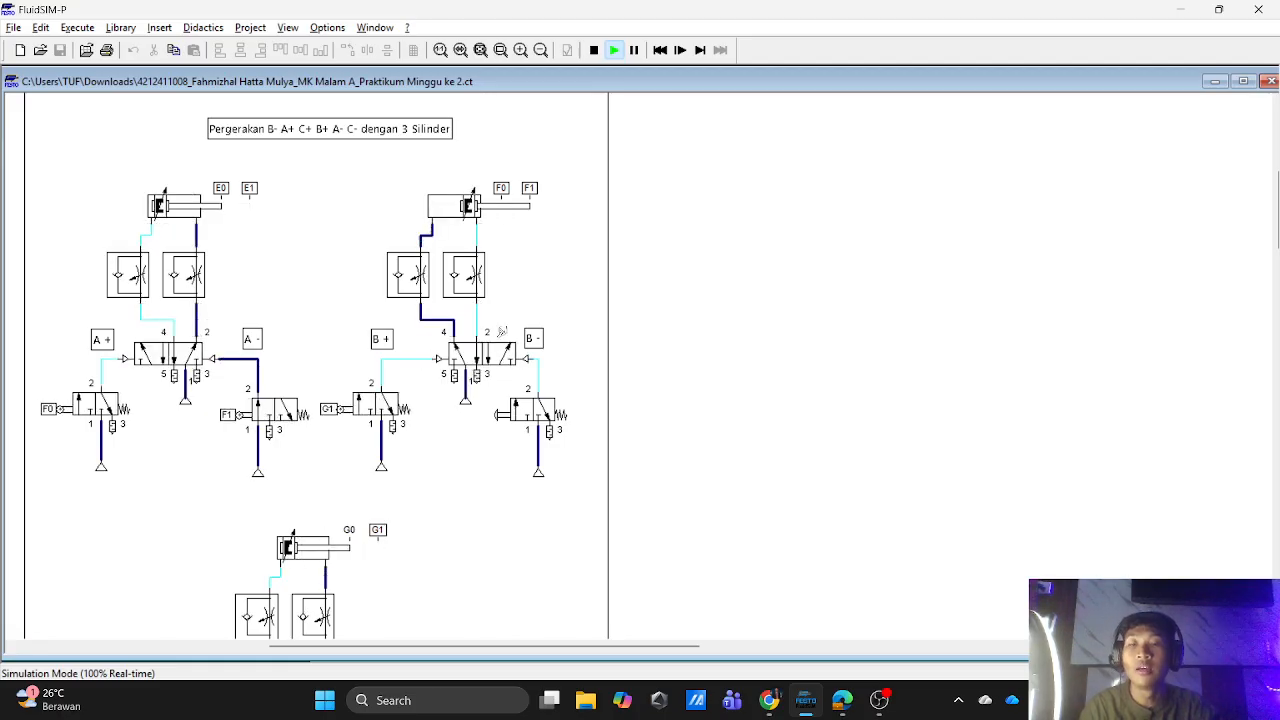
Step: Bring the whole B- A+ C+ B+ A- C- circuit into view and watch its three-cylinder cycle in simulation
{"action": "scroll", "coordinate": [476, 330], "scroll_direction": "down", "scroll_amount": 1}
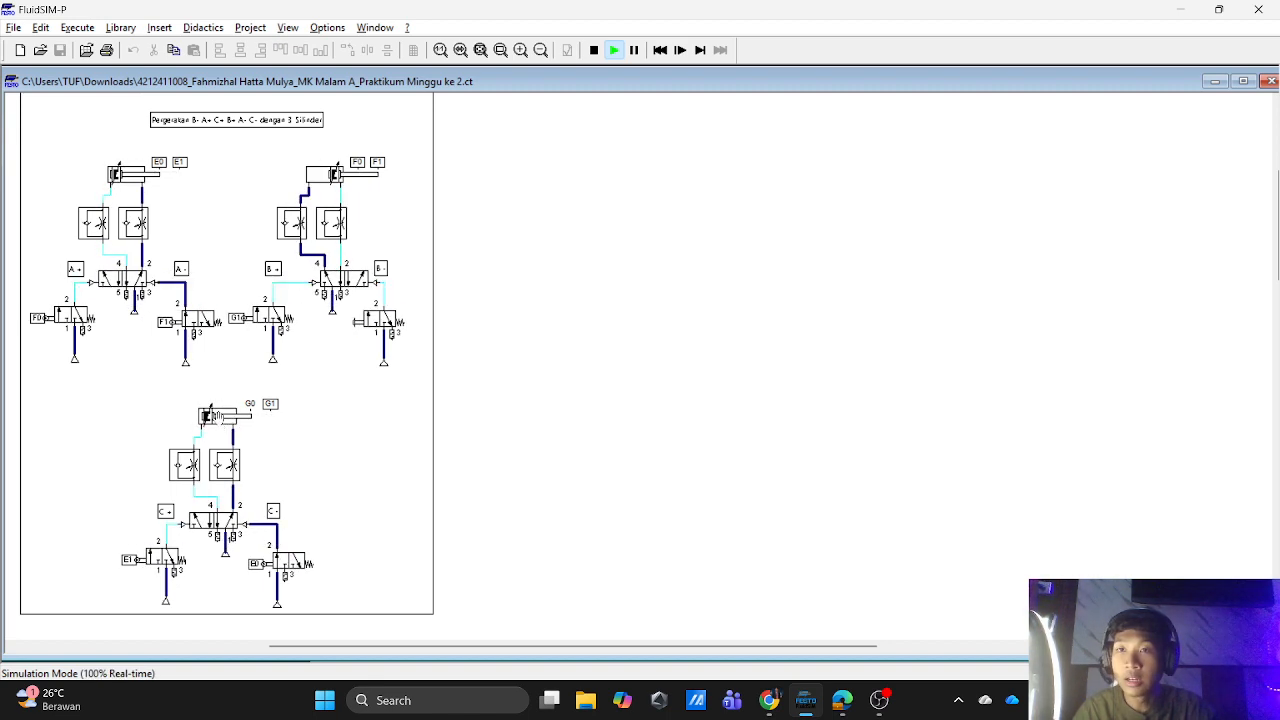
{"action": "scroll", "coordinate": [207, 378], "scroll_direction": "up", "scroll_amount": 1}
{"action": "scroll", "coordinate": [310, 432], "scroll_direction": "down", "scroll_amount": 1}
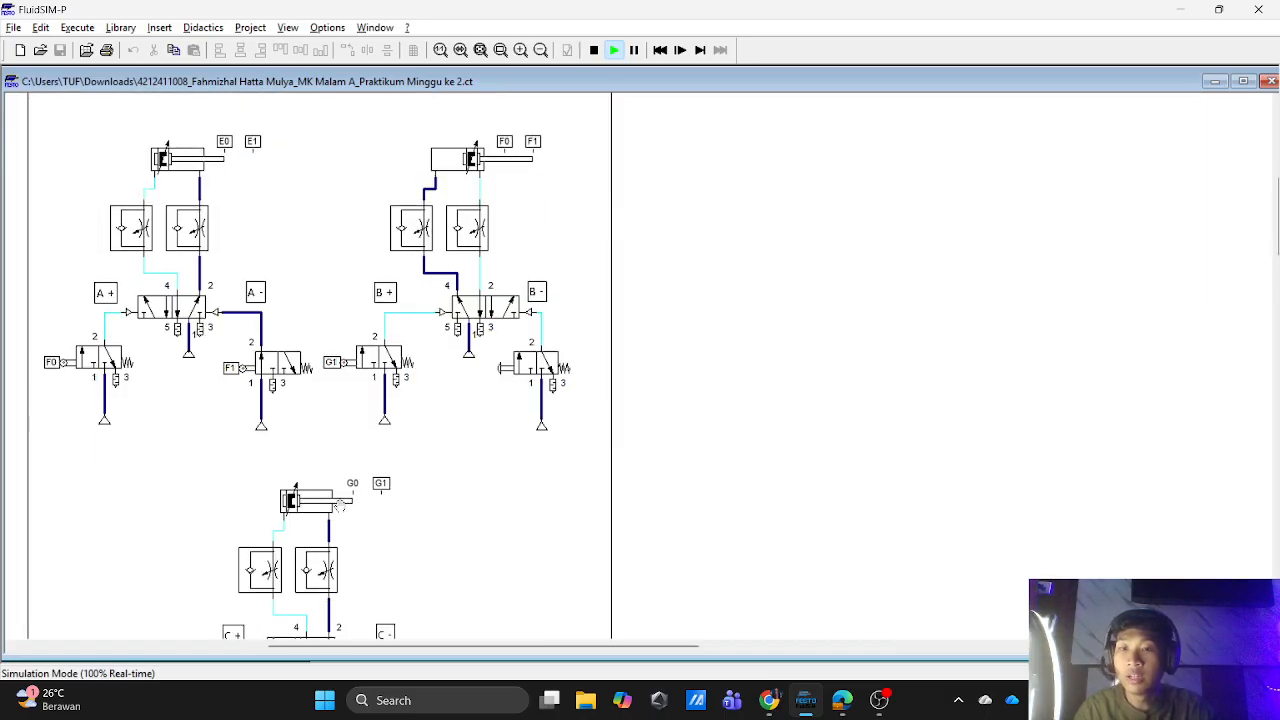
{"action": "scroll", "coordinate": [300, 277], "scroll_direction": "up", "scroll_amount": 2}
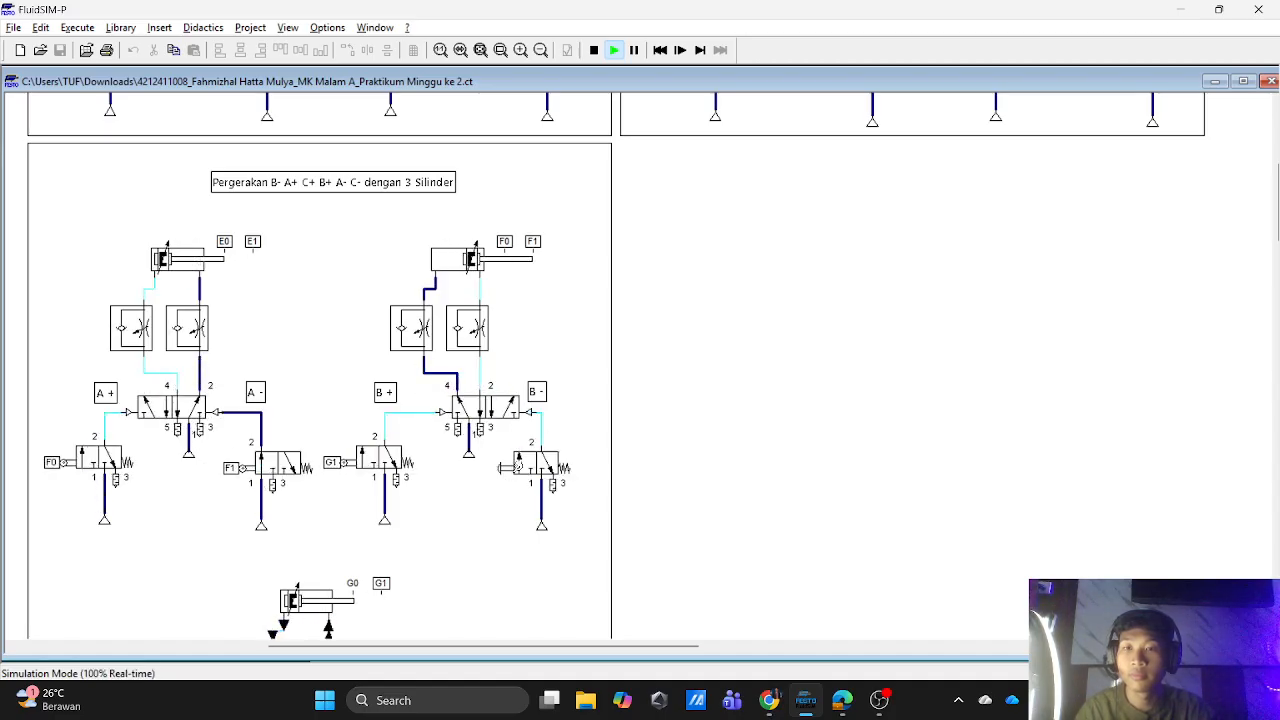
Step: Switch to the practicum module PDF in Edge and read the questions on page 20, starting with the sudden pressure drop
{"action": "left_click", "coordinate": [845, 708]}
{"action": "scroll", "coordinate": [719, 311], "scroll_direction": "down", "scroll_amount": 6}
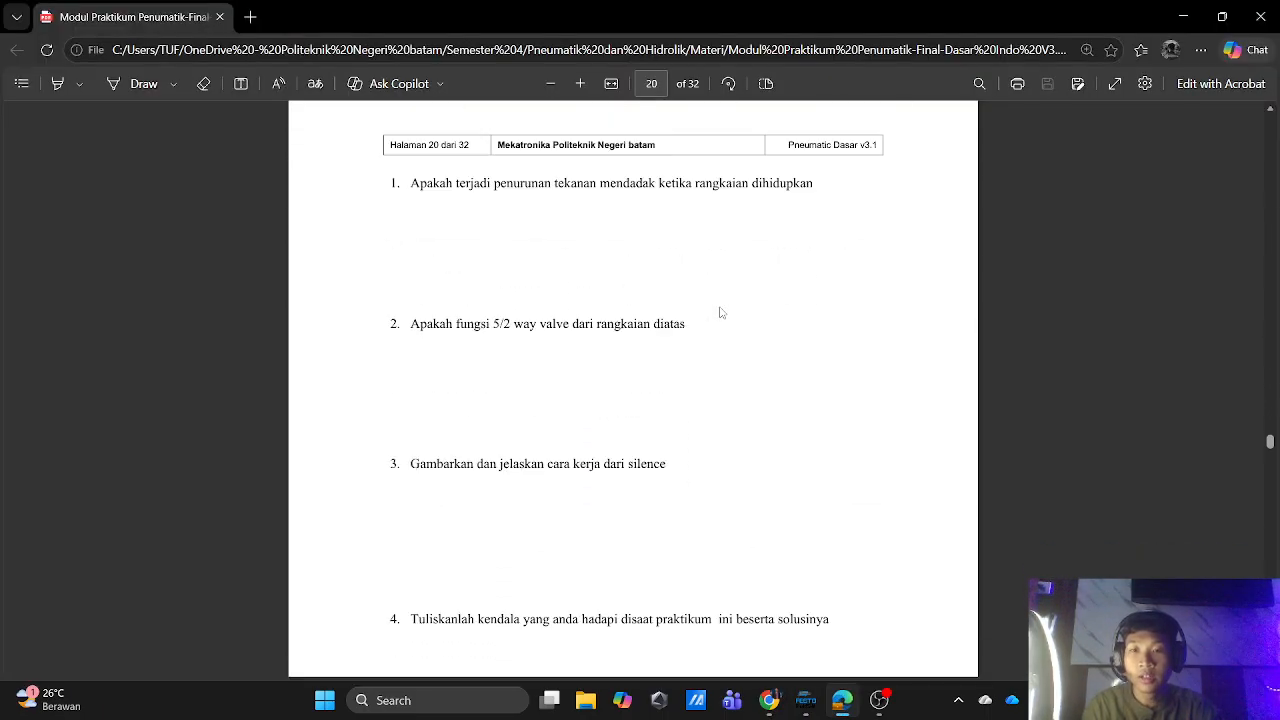
{"action": "scroll", "coordinate": [700, 318], "scroll_direction": "down", "scroll_amount": 3}
{"action": "scroll", "coordinate": [645, 329], "scroll_direction": "up", "scroll_amount": 4}
{"action": "scroll", "coordinate": [646, 331], "scroll_direction": "down", "scroll_amount": 1}
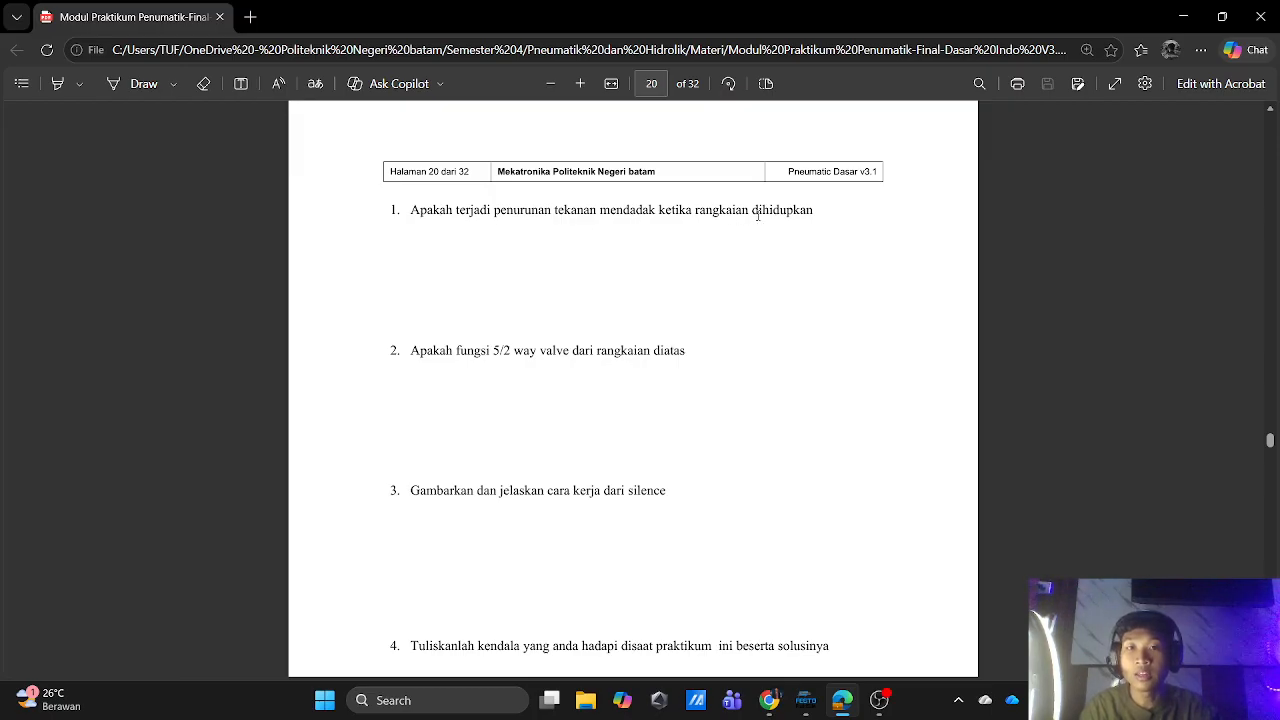
Step: Switch back to FluidSIM-P and review the two-cylinder circuits A+ B+ A- B- and A- B+ A+ B-
{"action": "left_click", "coordinate": [806, 702]}
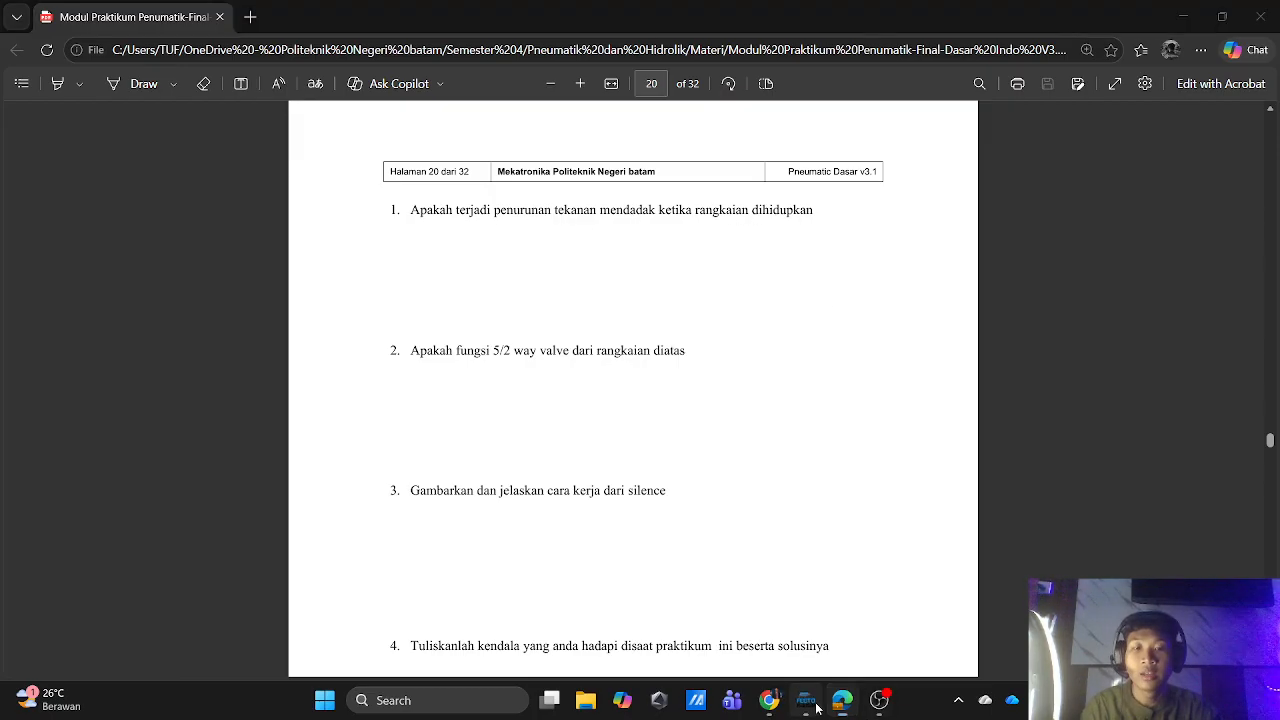
{"action": "scroll", "coordinate": [420, 340], "scroll_direction": "up", "scroll_amount": 2}
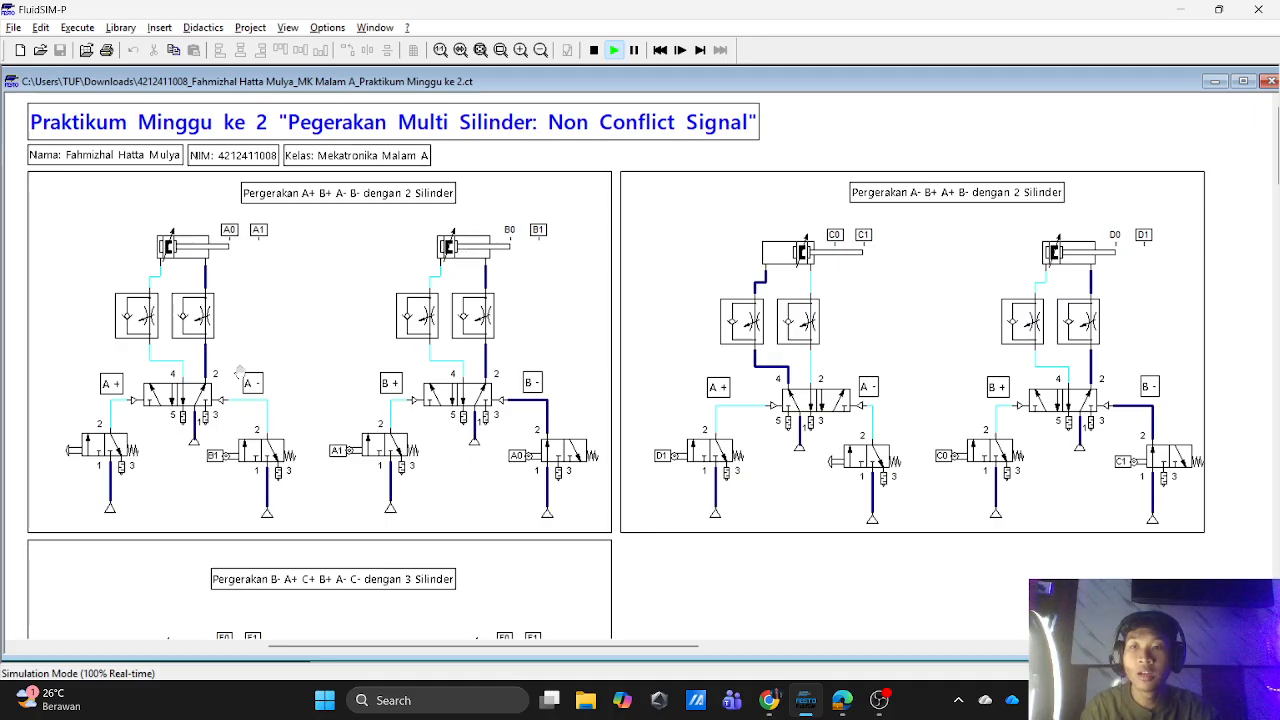
Step: Switch to the module PDF in Edge and read question 2 on page 20 about the function of the 5/2 way valve
{"action": "scroll", "coordinate": [240, 352], "scroll_direction": "down", "scroll_amount": 1}
{"action": "scroll", "coordinate": [412, 324], "scroll_direction": "up", "scroll_amount": 1}
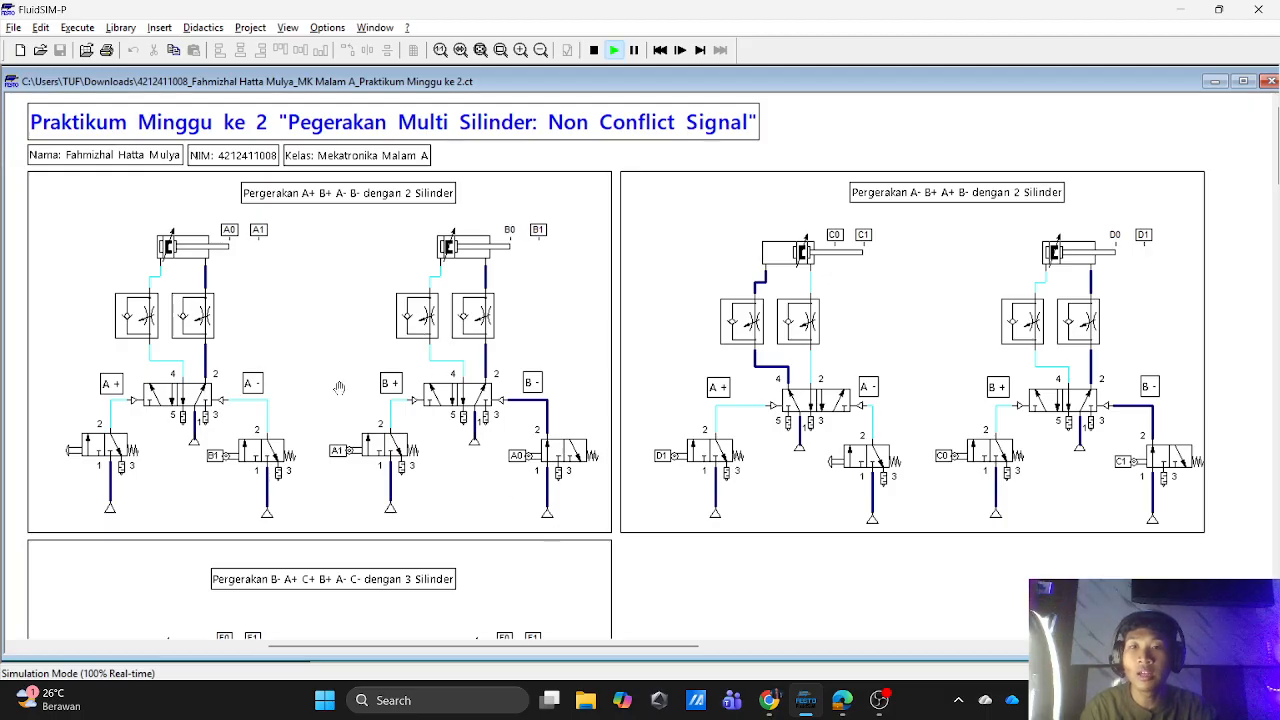
{"action": "left_click", "coordinate": [842, 700]}
{"action": "scroll", "coordinate": [440, 234], "scroll_direction": "down", "scroll_amount": 2}
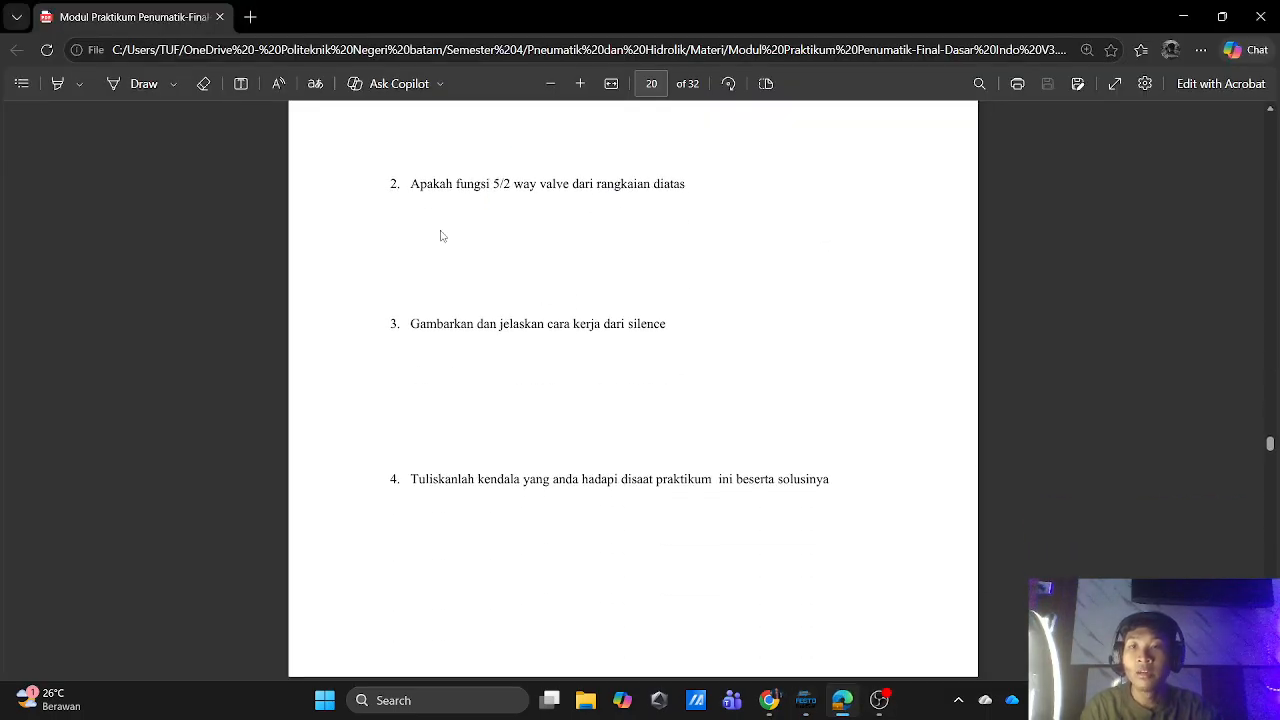
{"action": "scroll", "coordinate": [433, 238], "scroll_direction": "up", "scroll_amount": 1}
{"action": "left_click_drag", "start_coordinate": [409, 267], "coordinate": [536, 268]}
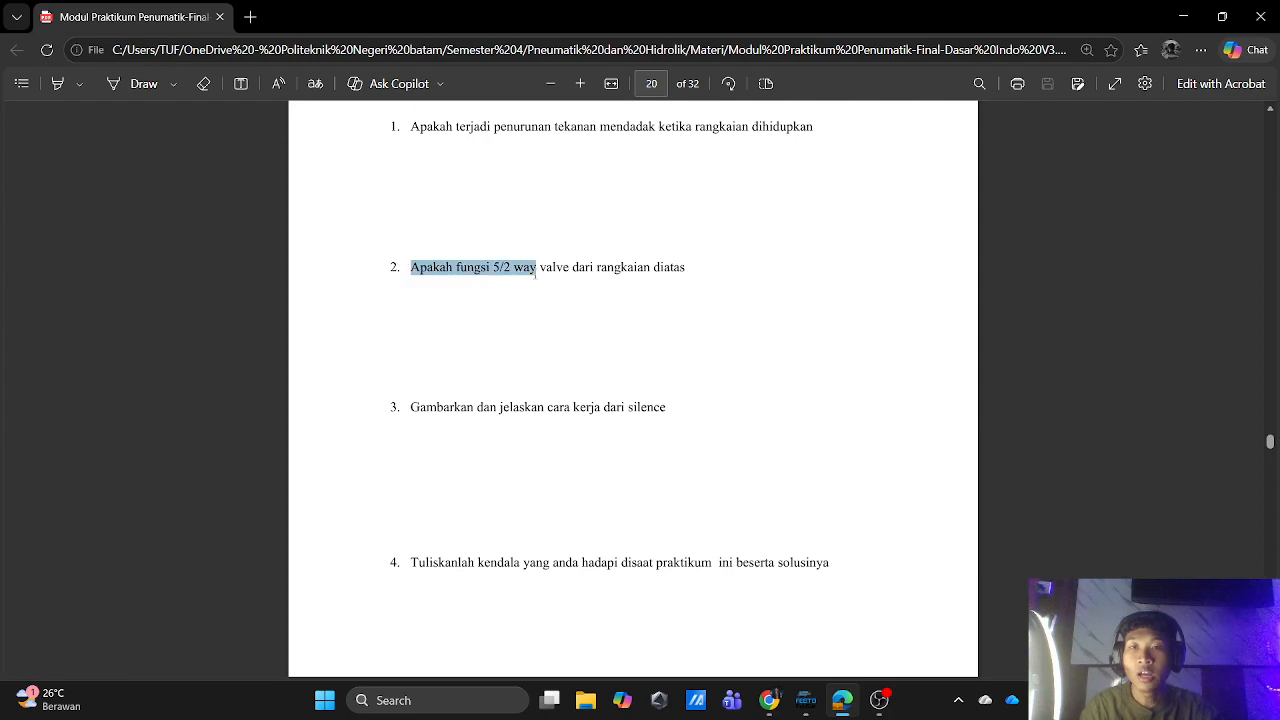
{"action": "left_click", "coordinate": [502, 275]}
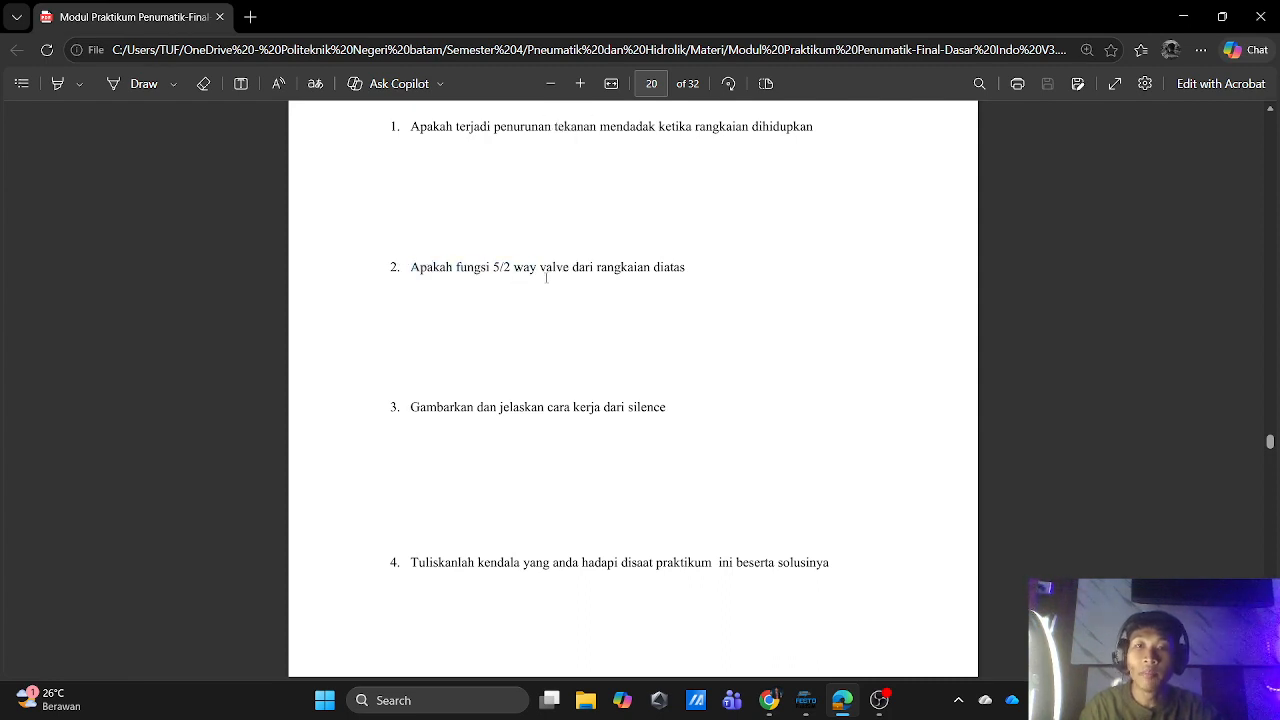
{"action": "scroll", "coordinate": [505, 277], "scroll_direction": "up", "scroll_amount": 1}
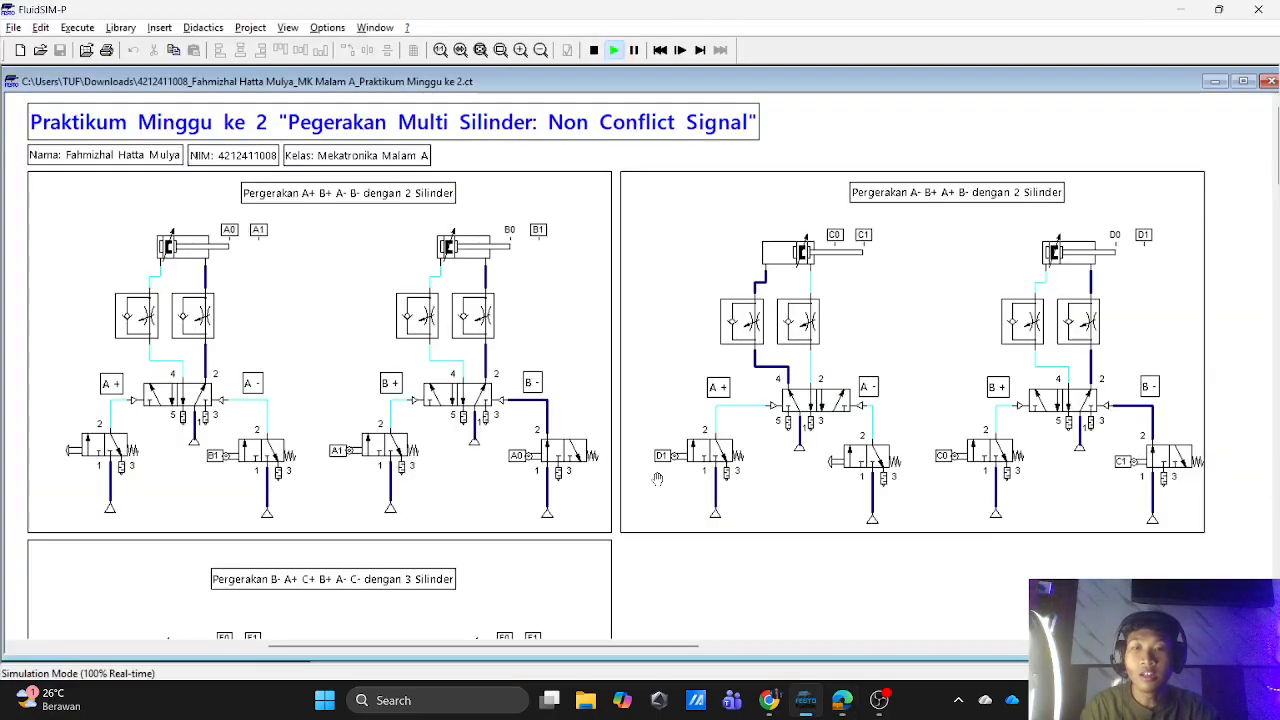
Step: Switch back to FluidSIM-P and examine the 5/2 way valves in the two-cylinder A+ B+ A- B- circuit
{"action": "left_click", "coordinate": [805, 700]}
{"action": "scroll", "coordinate": [381, 251], "scroll_direction": "down", "scroll_amount": 1}
{"action": "scroll", "coordinate": [381, 251], "scroll_direction": "up", "scroll_amount": 1}
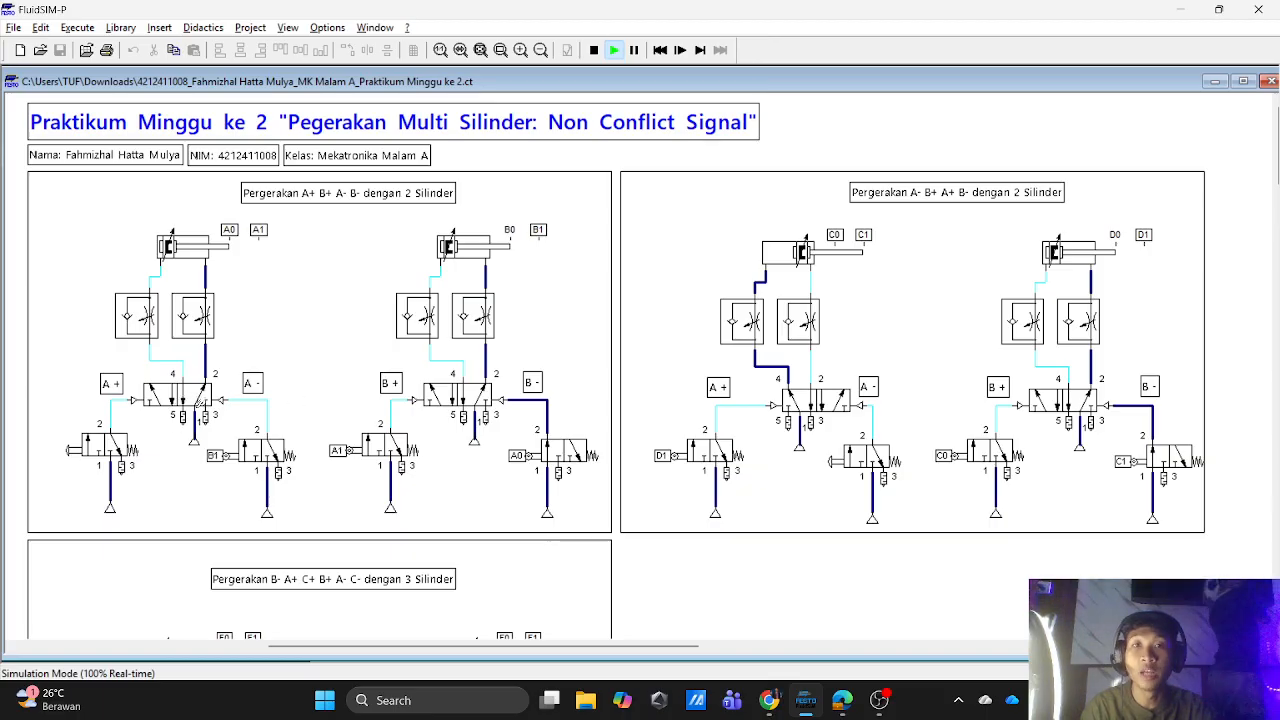
Step: Switch to the module PDF in Edge and read question 3 about how the silencer works
{"action": "left_click", "coordinate": [842, 700]}
{"action": "scroll", "coordinate": [410, 359], "scroll_direction": "down", "scroll_amount": 2}
{"action": "left_click_drag", "start_coordinate": [394, 327], "coordinate": [572, 331]}
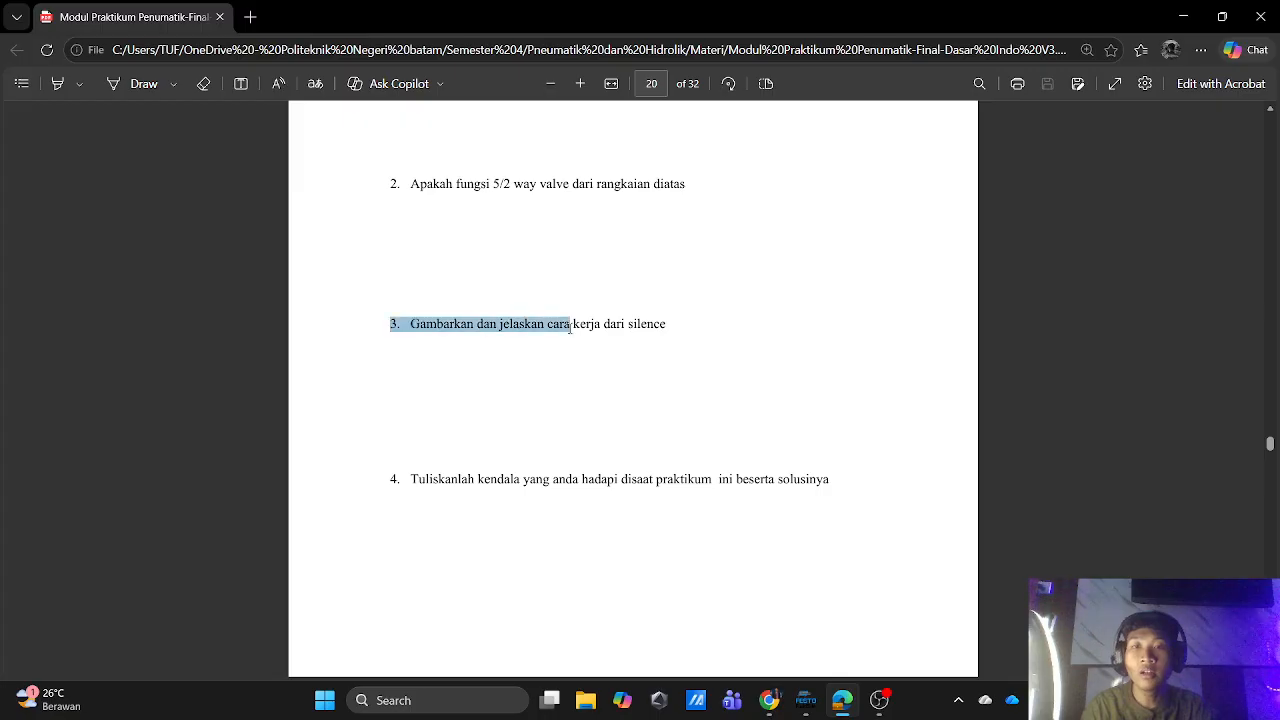
{"action": "left_click", "coordinate": [576, 335]}
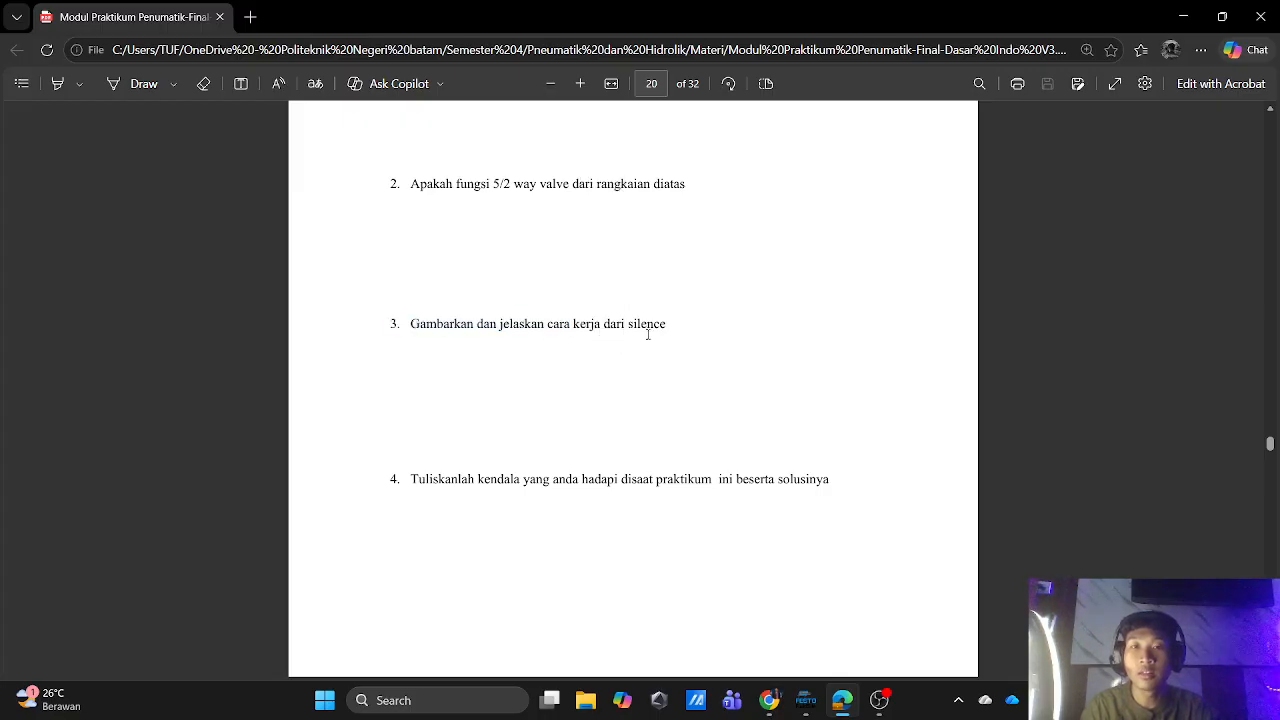
Step: Switch back to FluidSIM-P and examine the silencers at exhaust port 3 of the 3/2 way valves in the A+ B+ A- B- circuit
{"action": "left_click", "coordinate": [808, 700]}
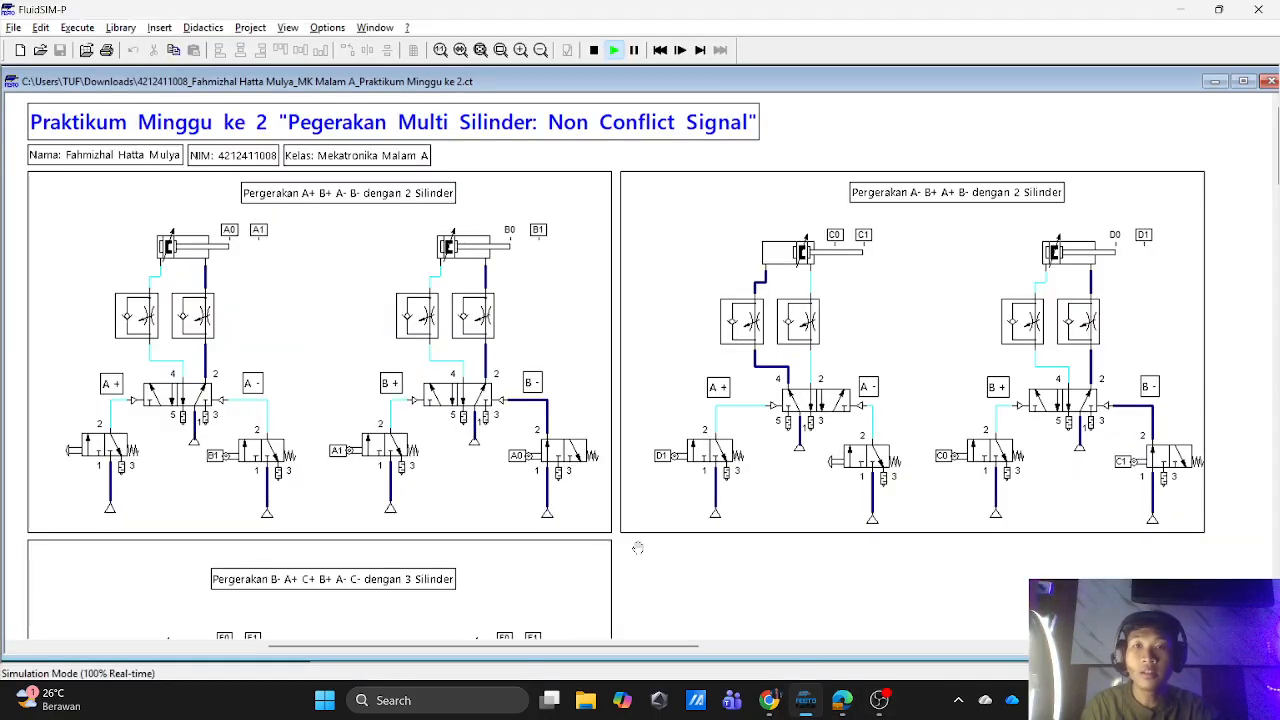
{"action": "scroll", "coordinate": [430, 438], "scroll_direction": "down", "scroll_amount": 3}
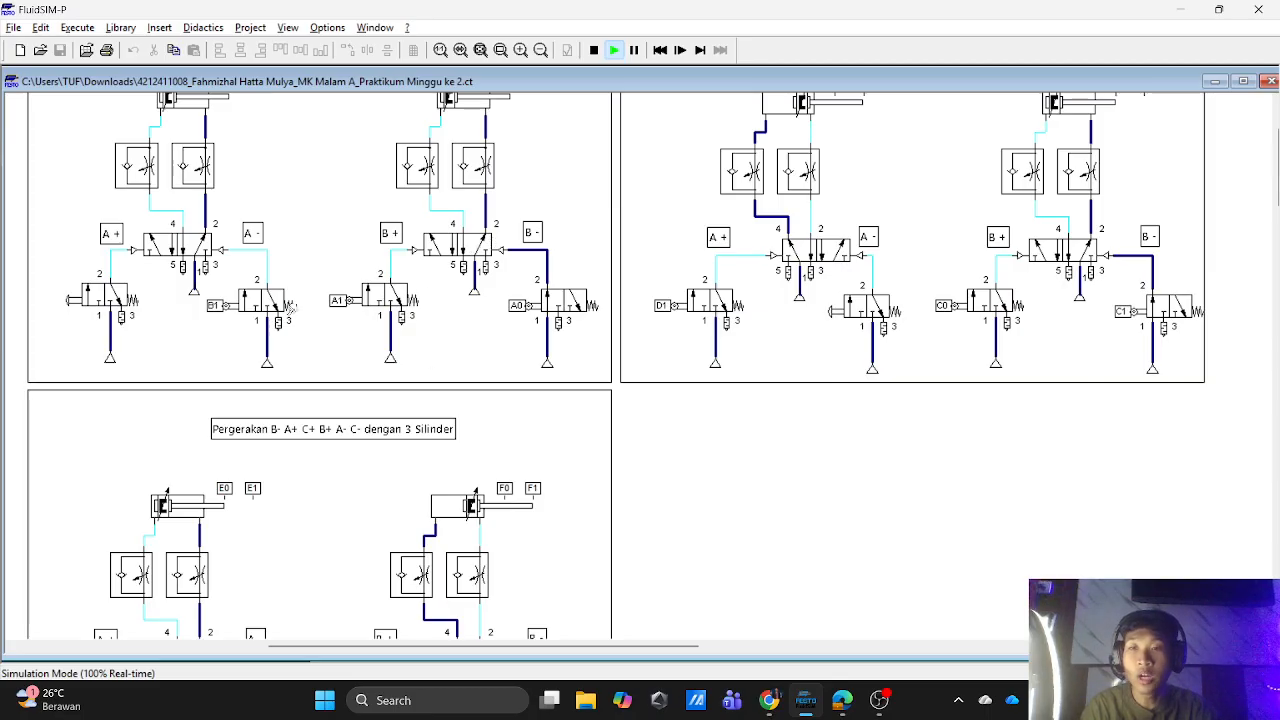
{"action": "scroll", "coordinate": [487, 368], "scroll_direction": "up", "scroll_amount": 1}
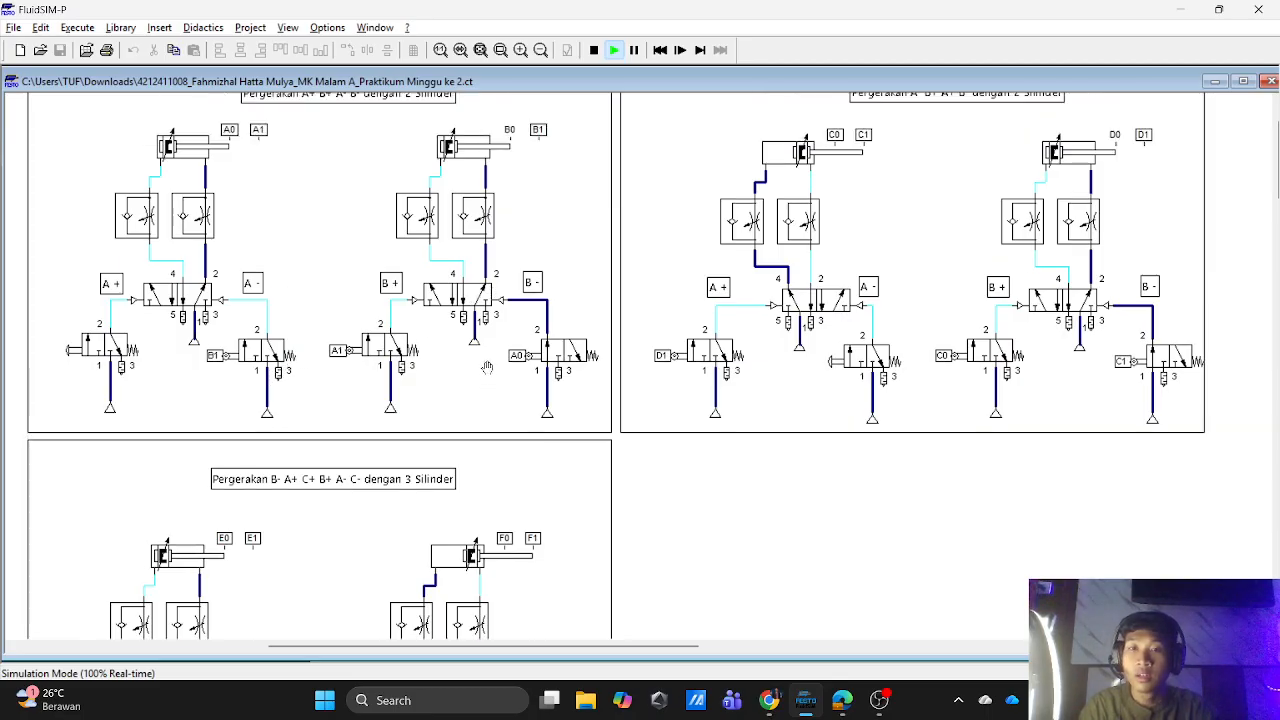
{"action": "scroll", "coordinate": [487, 368], "scroll_direction": "up", "scroll_amount": 1}
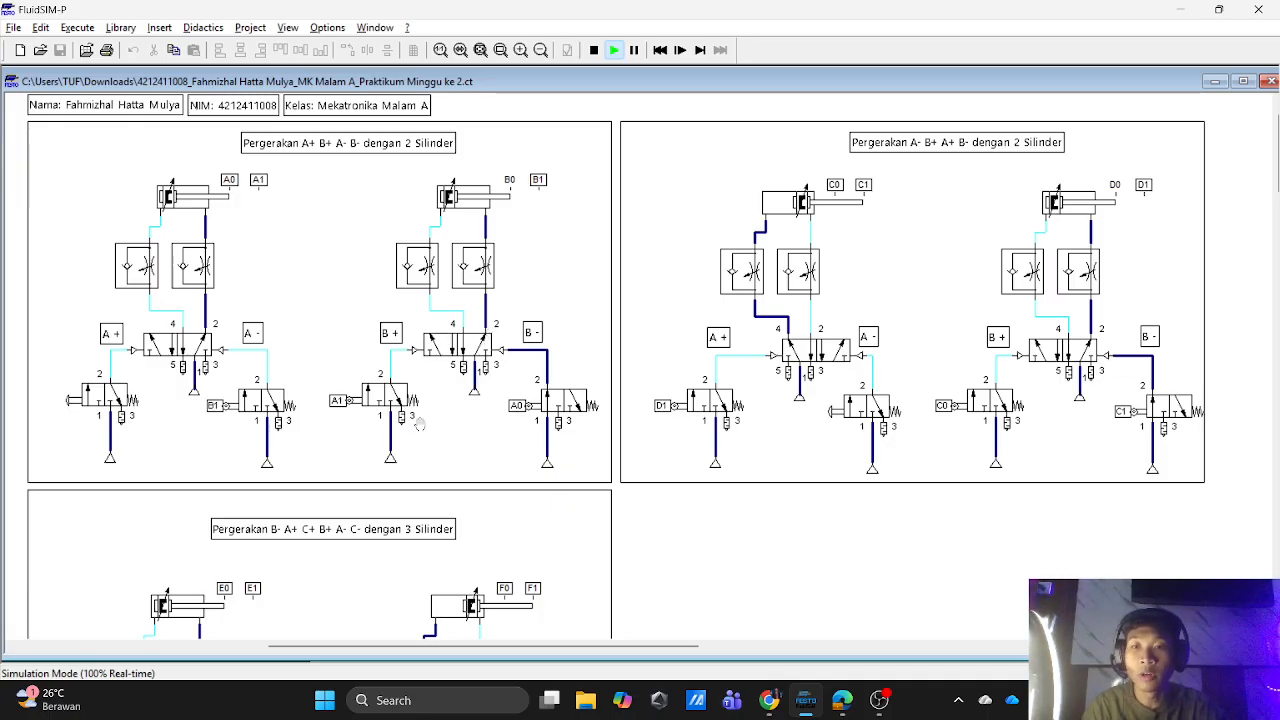
{"action": "scroll", "coordinate": [488, 358], "scroll_direction": "down", "scroll_amount": 1}
{"action": "scroll", "coordinate": [488, 358], "scroll_direction": "up", "scroll_amount": 1}
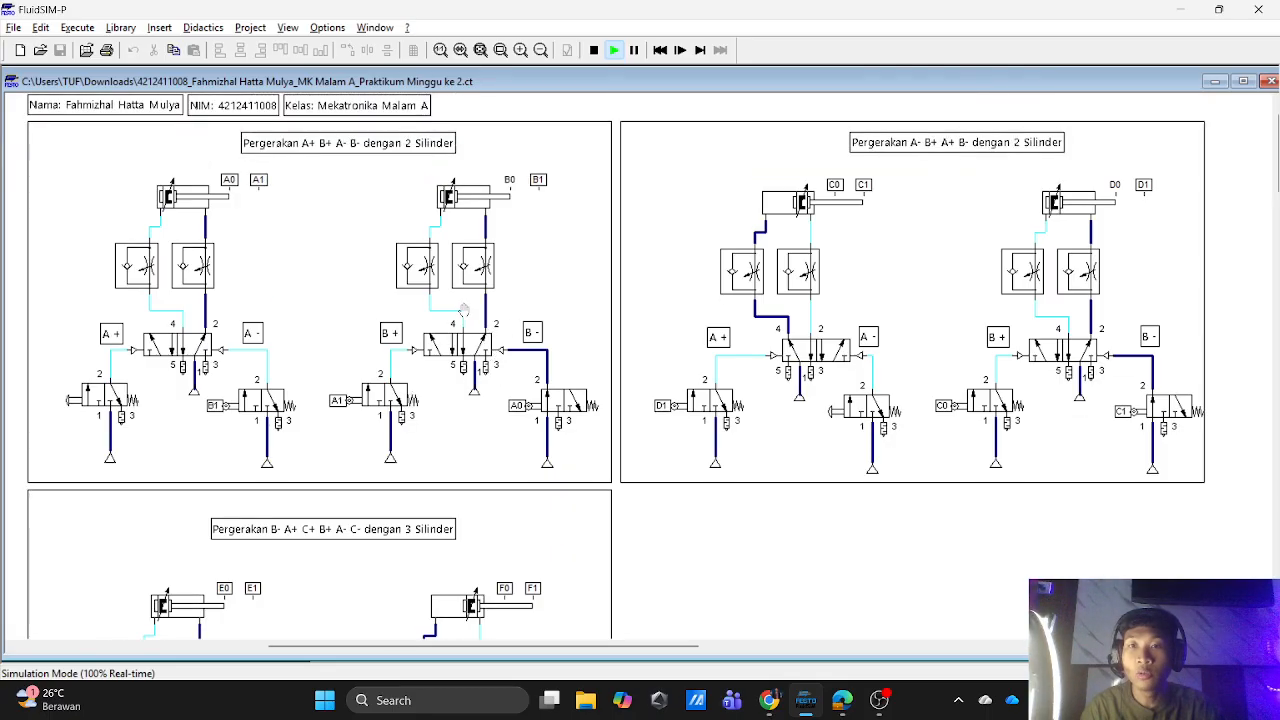
Step: Examine the silencers at exhaust ports 5 and 3 of the 5/2 way valve that drives cylinder B
{"action": "scroll", "coordinate": [354, 328], "scroll_direction": "up", "scroll_amount": 1}
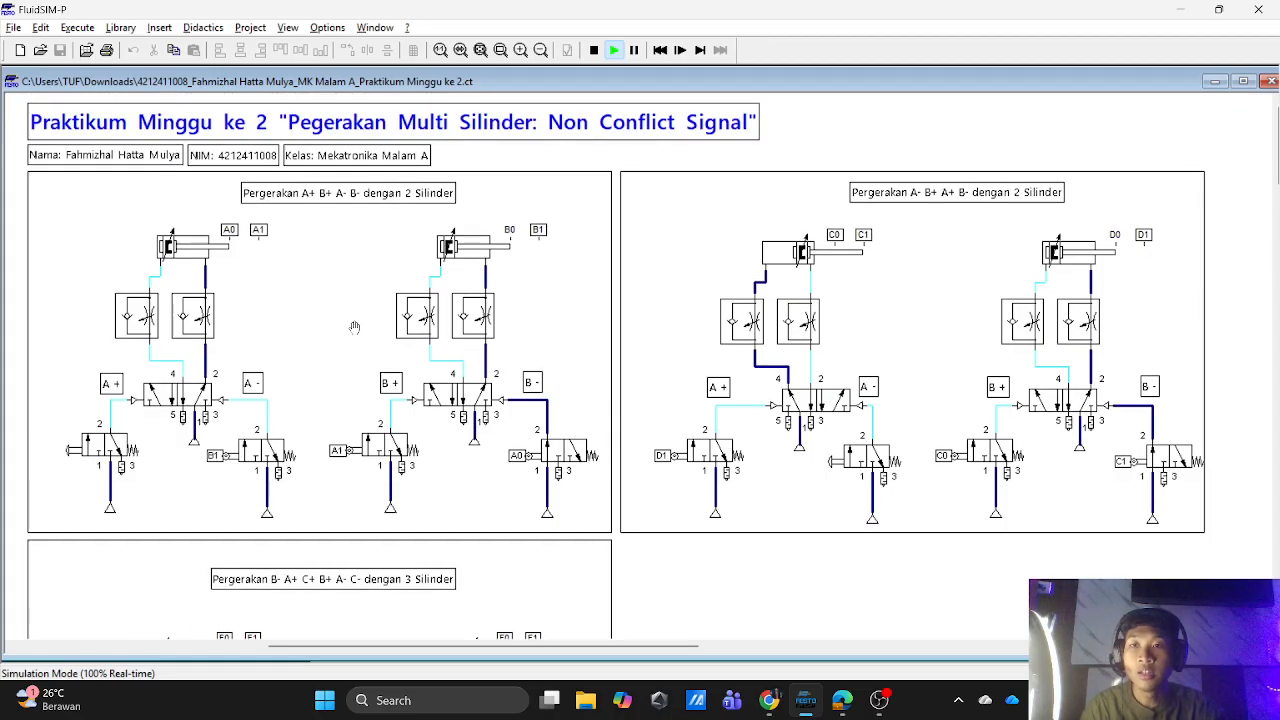
{"action": "scroll", "coordinate": [357, 323], "scroll_direction": "down", "scroll_amount": 1}
{"action": "scroll", "coordinate": [371, 325], "scroll_direction": "up", "scroll_amount": 1}
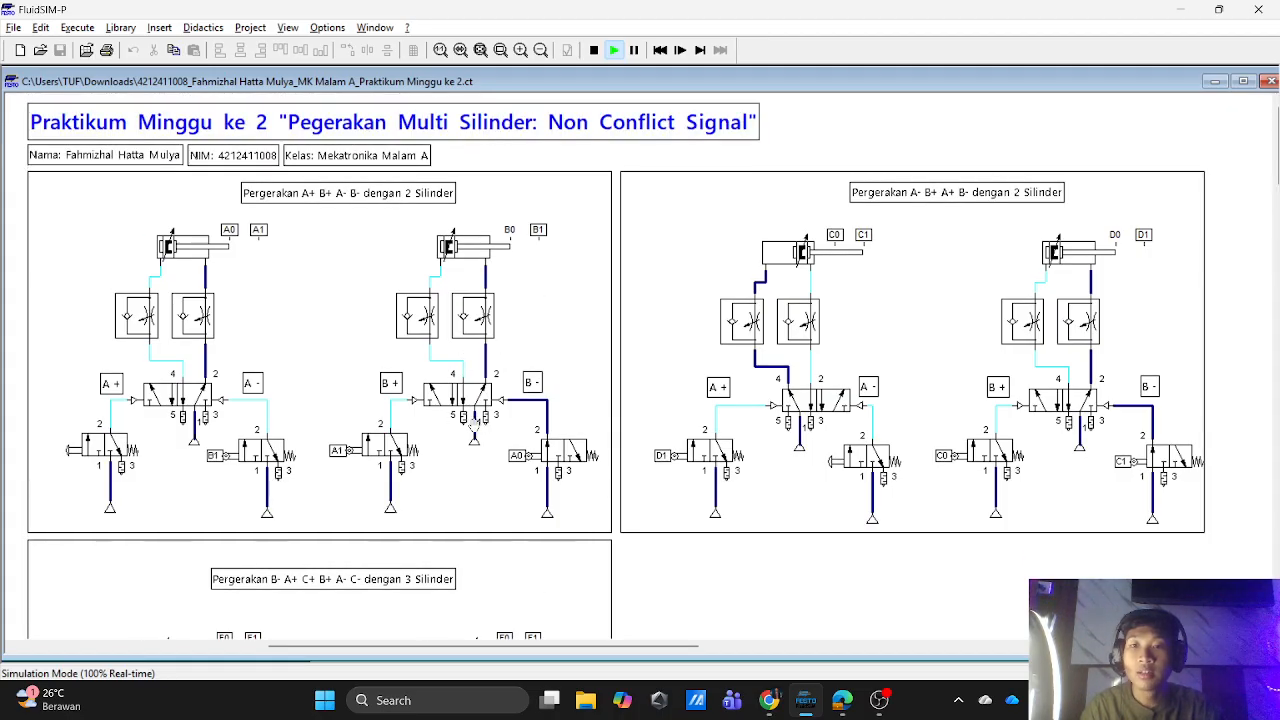
{"action": "scroll", "coordinate": [474, 425], "scroll_direction": "down", "scroll_amount": 1}
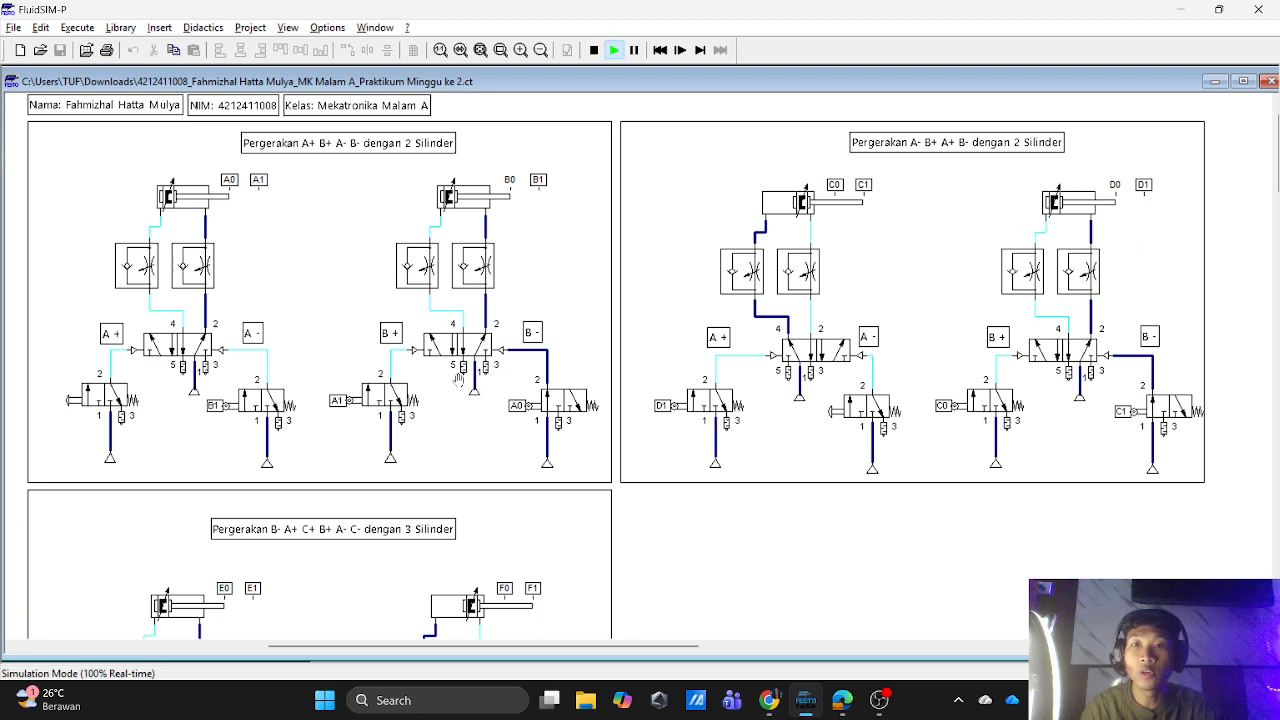
{"action": "scroll", "coordinate": [474, 373], "scroll_direction": "up", "scroll_amount": 1}
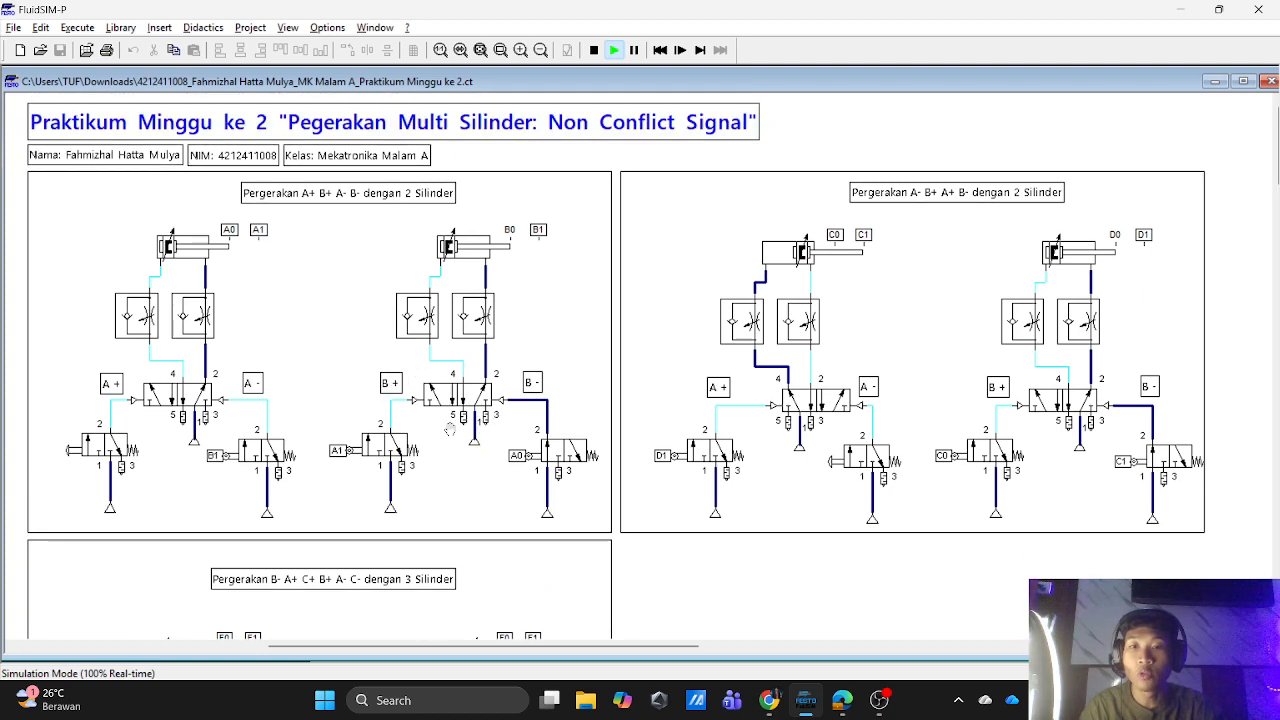
{"action": "scroll", "coordinate": [446, 427], "scroll_direction": "down", "scroll_amount": 1}
{"action": "scroll", "coordinate": [446, 427], "scroll_direction": "up", "scroll_amount": 1}
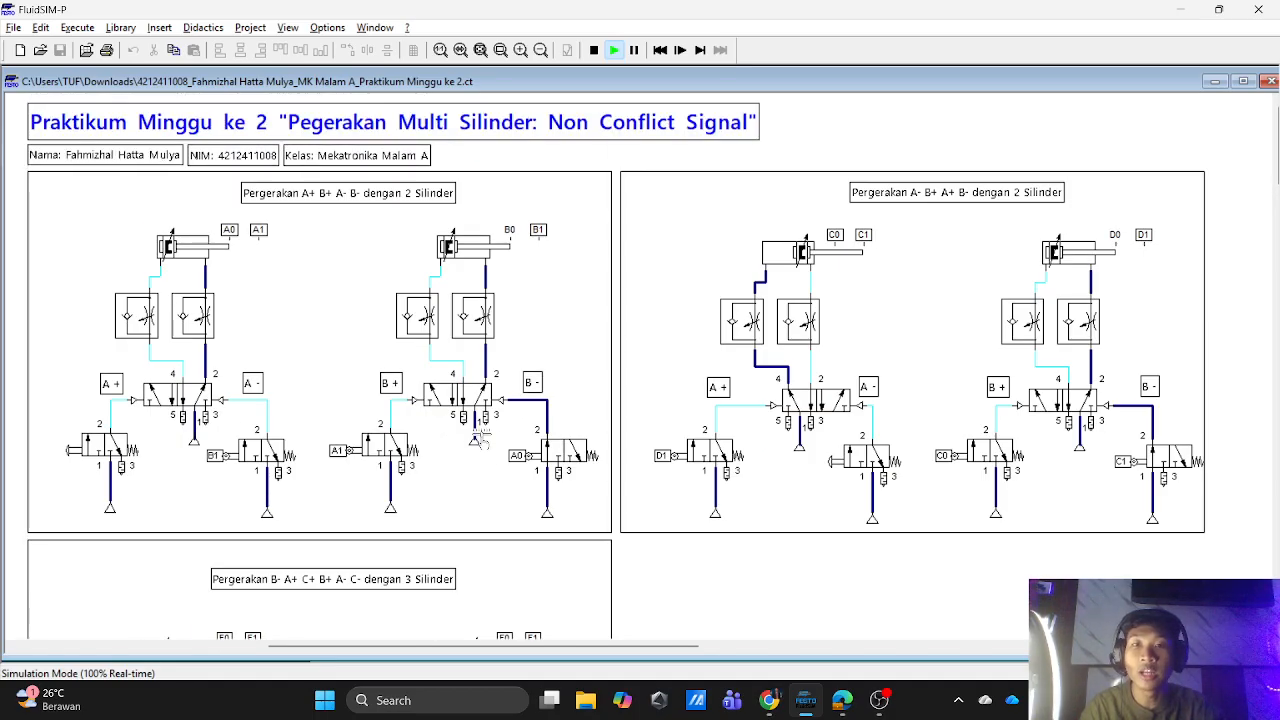
Step: Switch to the module PDF in Edge and read question 4 about the obstacles met during the practicum and their solutions
{"action": "left_click", "coordinate": [842, 700]}
{"action": "scroll", "coordinate": [391, 314], "scroll_direction": "down", "scroll_amount": 3}
{"action": "left_click_drag", "start_coordinate": [390, 313], "coordinate": [522, 313]}
{"action": "left_click", "coordinate": [455, 329]}
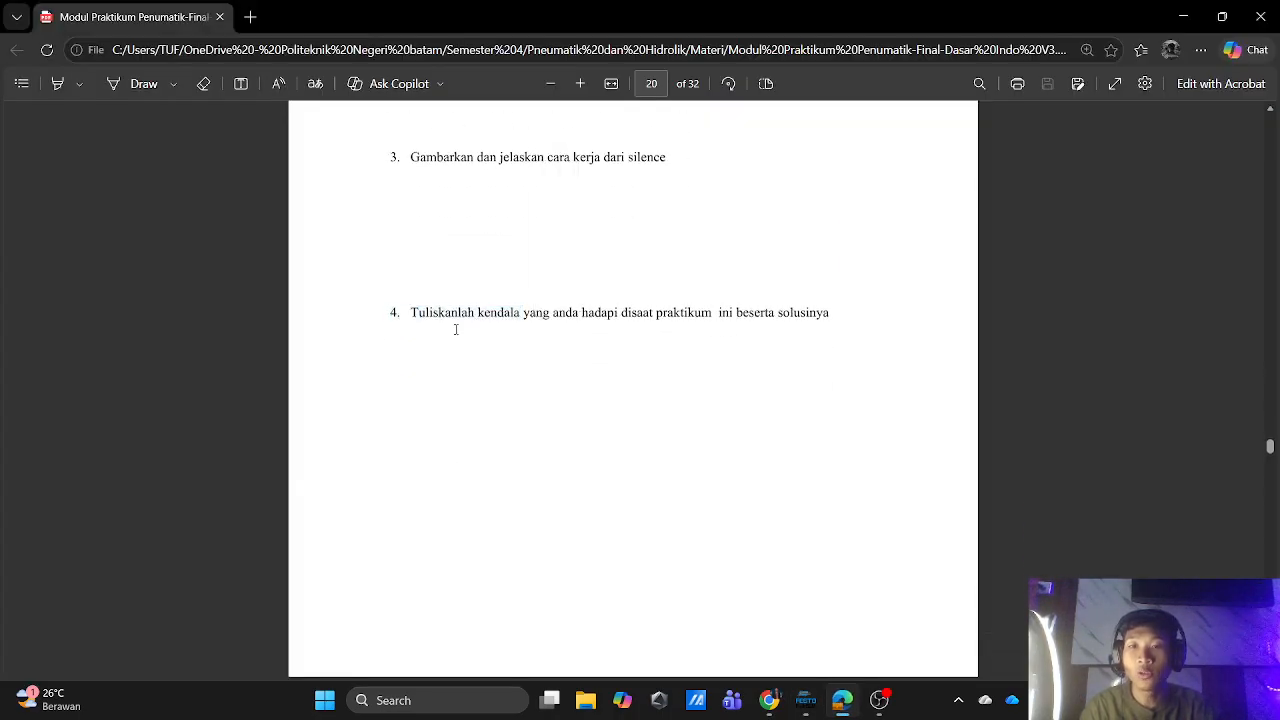
{"action": "scroll", "coordinate": [709, 325], "scroll_direction": "up", "scroll_amount": 1}
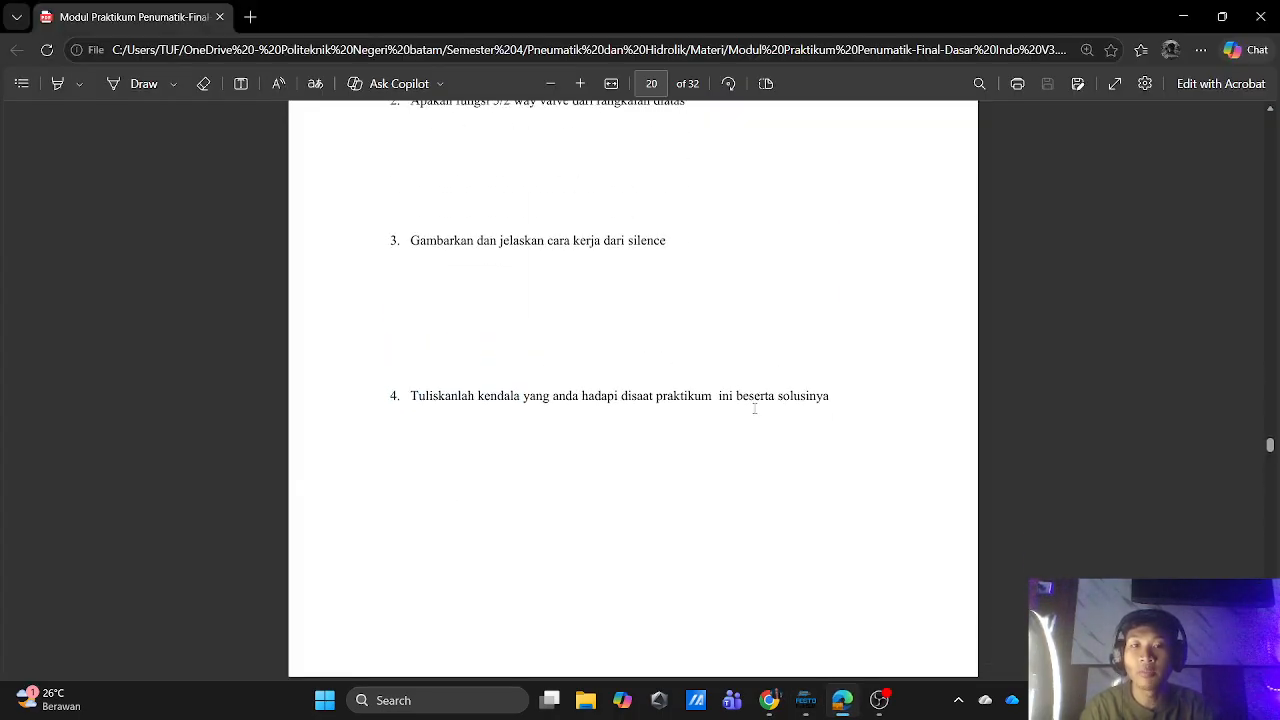
Step: Switch back to FluidSIM-P and compare limit switches E0 and E1 of cylinder A with cylinder C's valves in the B- A+ C+ B+ A- C- circuit
{"action": "left_click", "coordinate": [805, 700]}
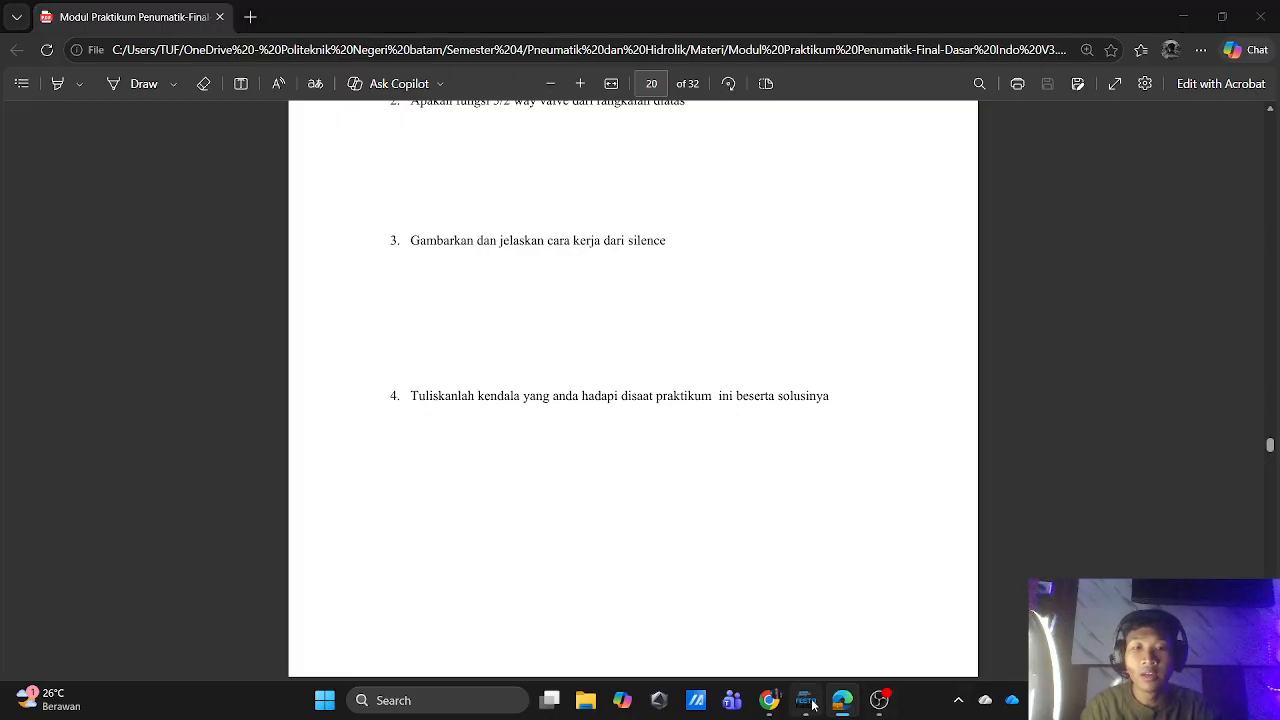
{"action": "scroll", "coordinate": [280, 349], "scroll_direction": "down", "scroll_amount": 8}
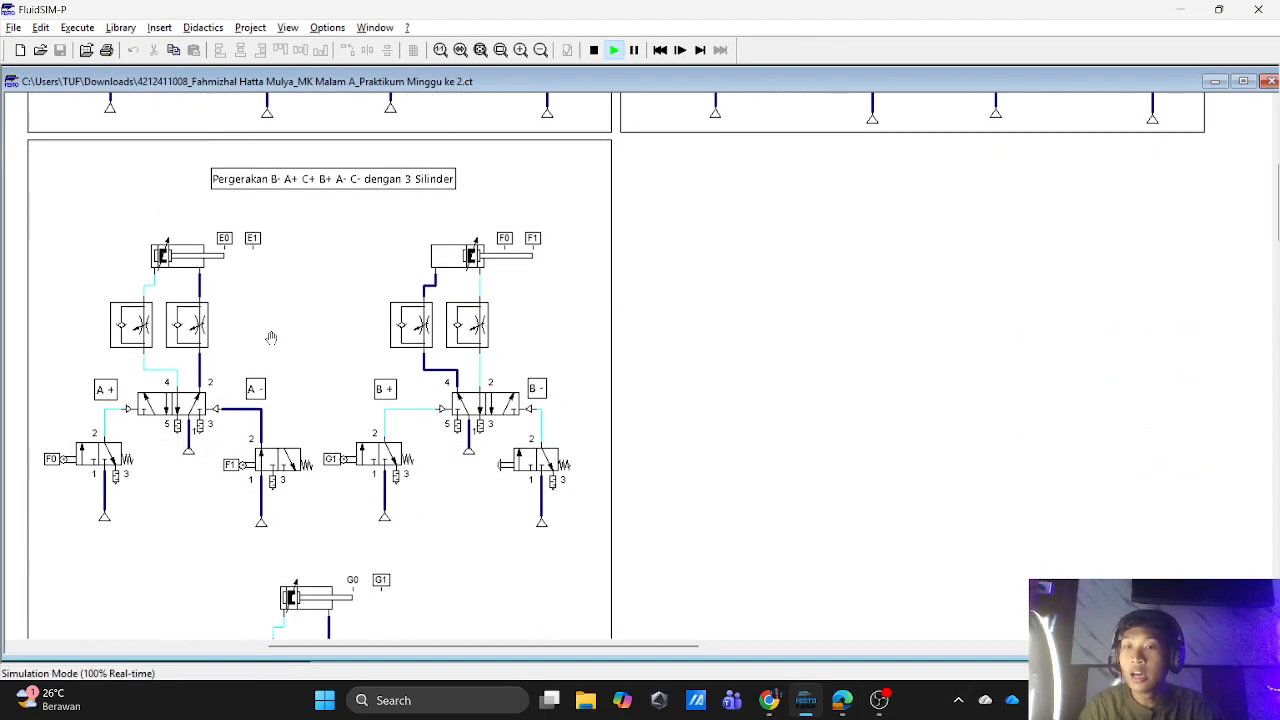
{"action": "scroll", "coordinate": [268, 333], "scroll_direction": "up", "scroll_amount": 2}
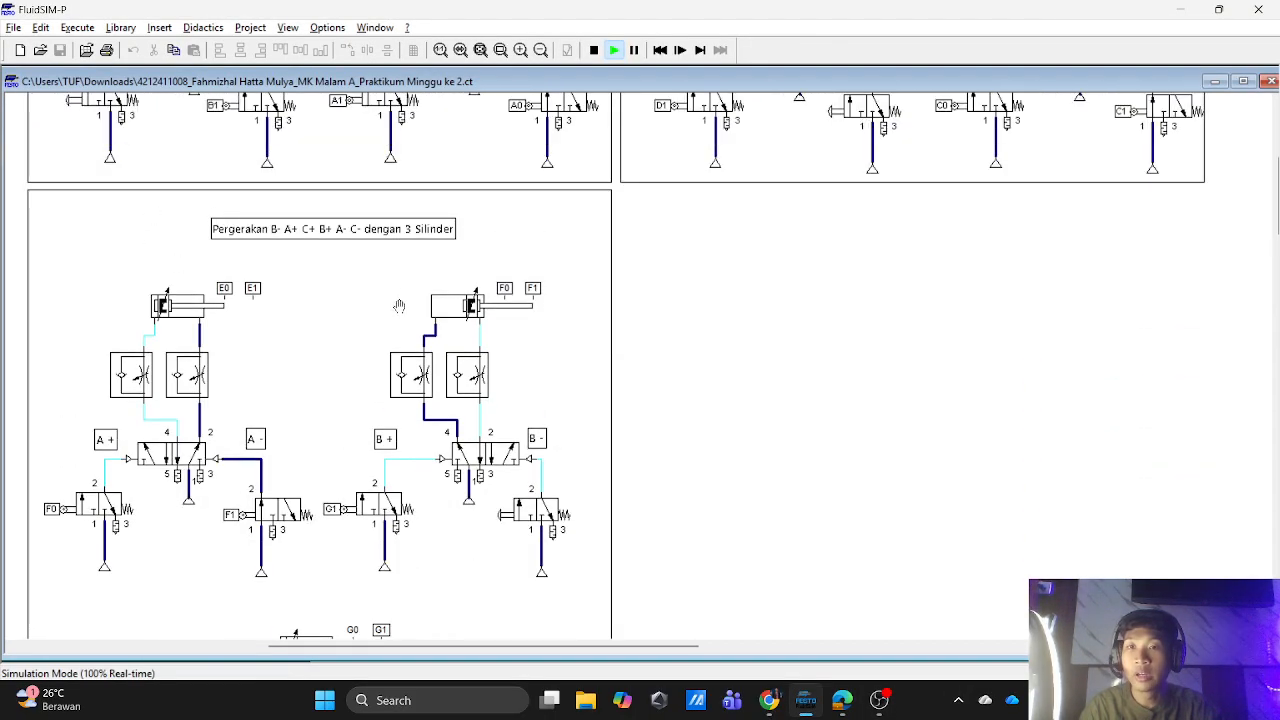
{"action": "scroll", "coordinate": [315, 347], "scroll_direction": "down", "scroll_amount": 2}
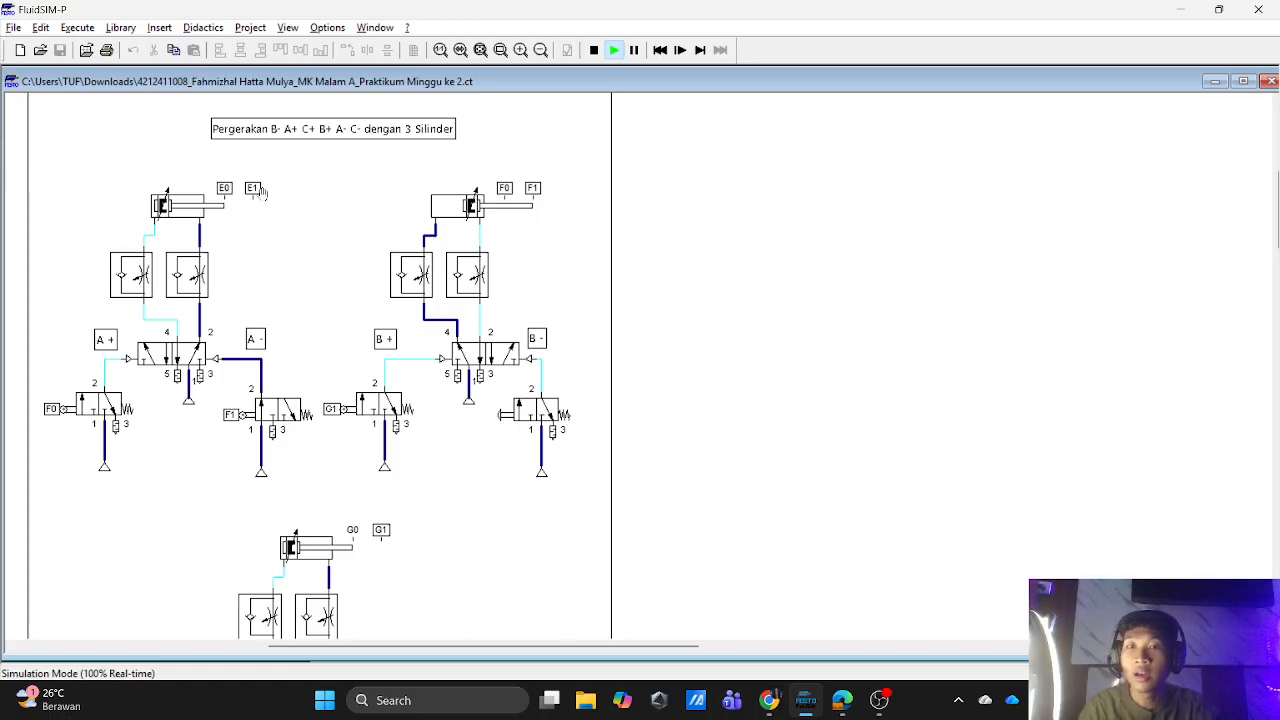
{"action": "scroll", "coordinate": [150, 308], "scroll_direction": "down", "scroll_amount": 3}
{"action": "scroll", "coordinate": [150, 308], "scroll_direction": "up", "scroll_amount": 3}
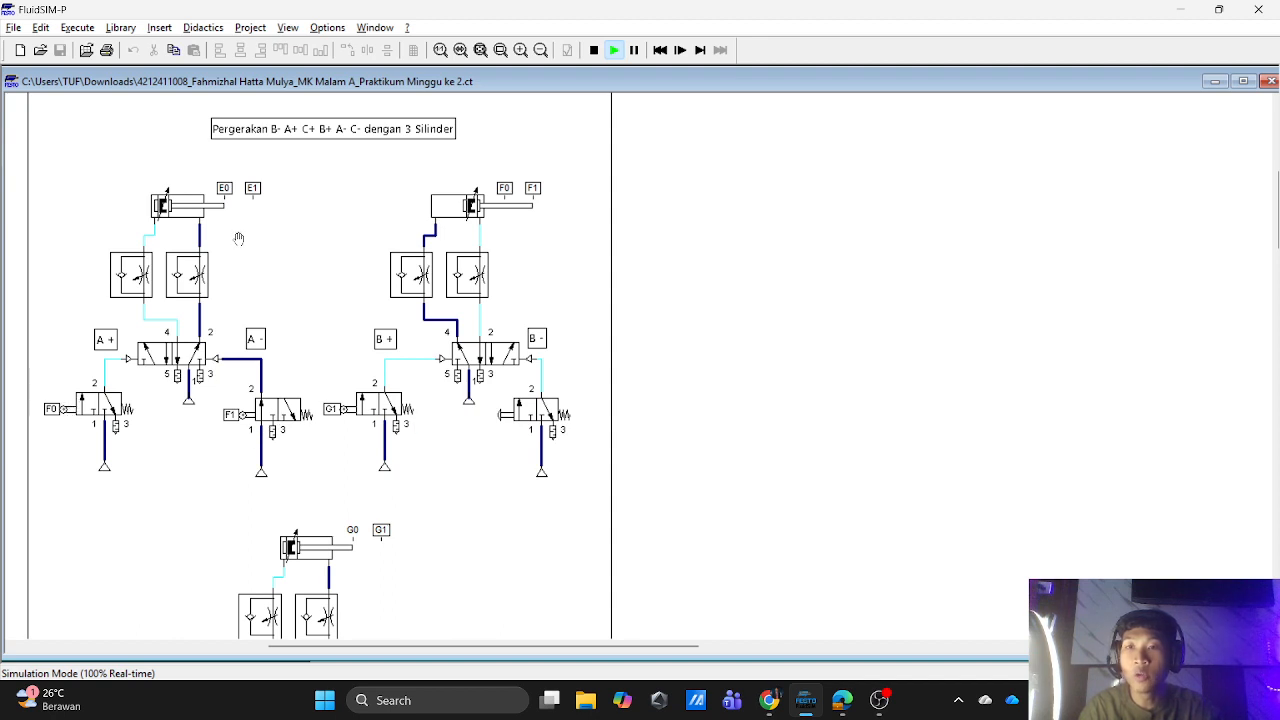
{"action": "scroll", "coordinate": [310, 290], "scroll_direction": "down", "scroll_amount": 5}
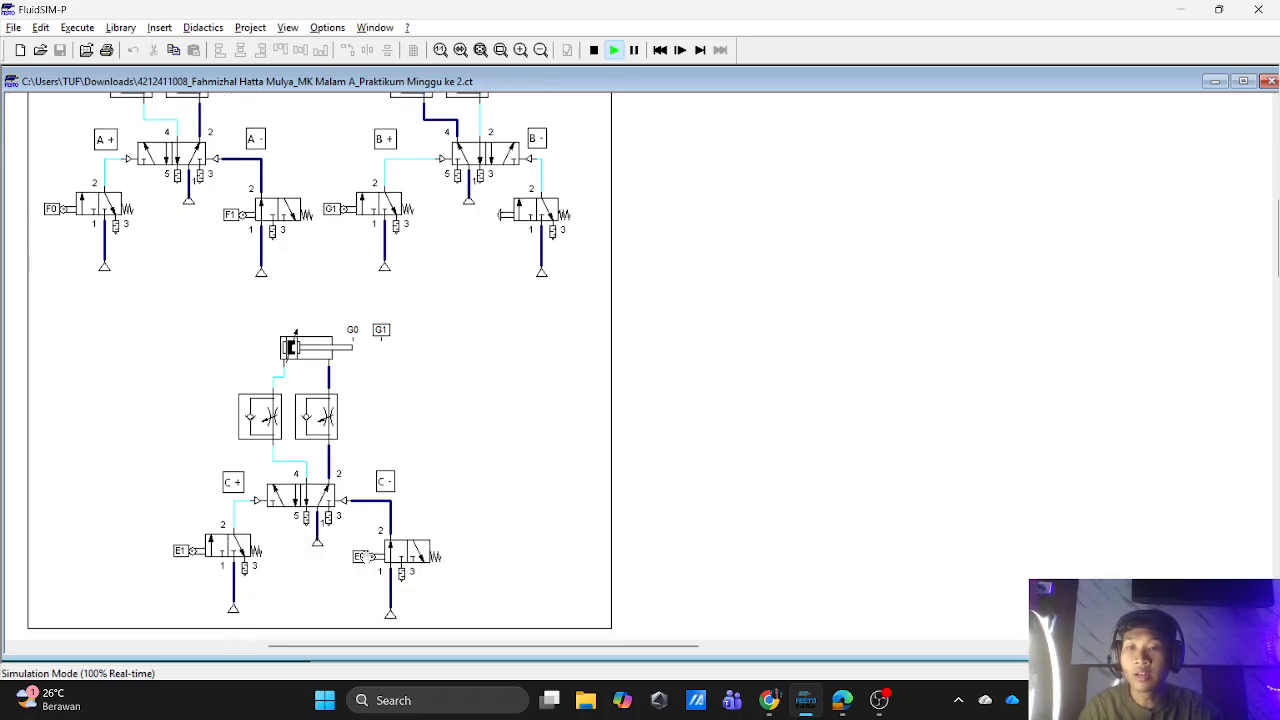
{"action": "scroll", "coordinate": [366, 519], "scroll_direction": "up", "scroll_amount": 4}
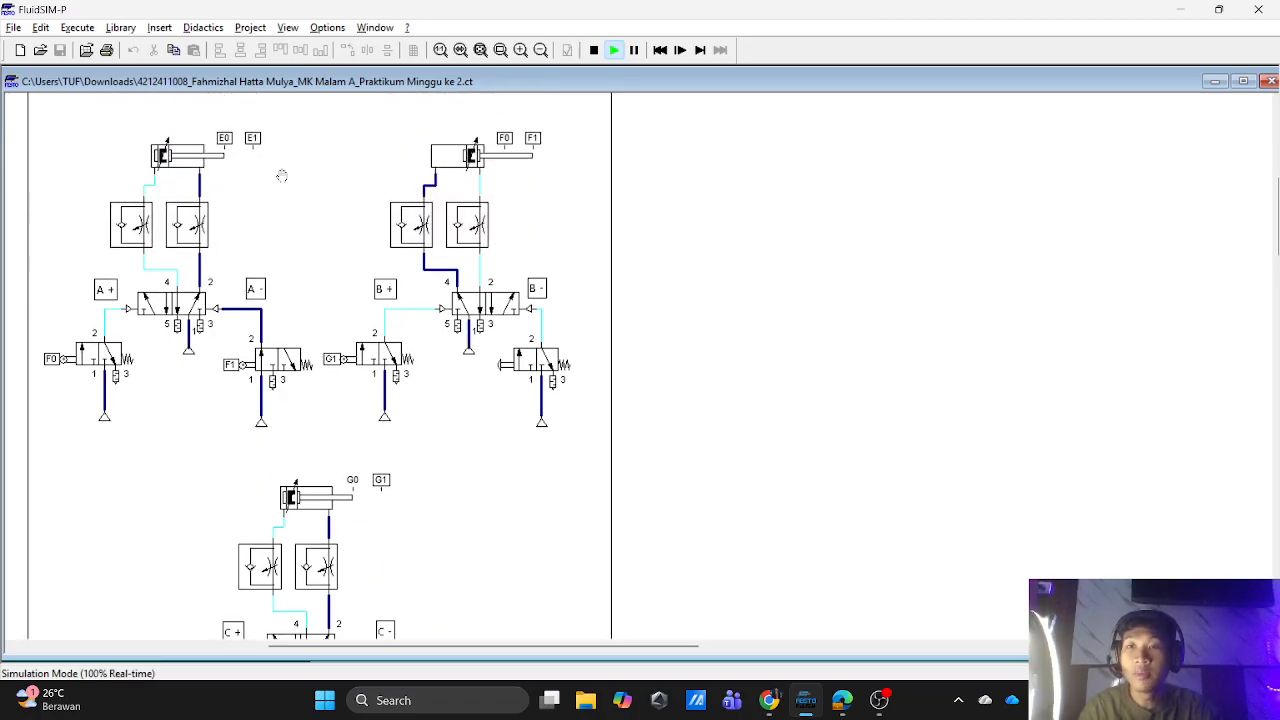
Step: Review the F0, F1 and G1 valve labels that control cylinders A and B in the three-cylinder circuit
{"action": "scroll", "coordinate": [142, 347], "scroll_direction": "up", "scroll_amount": 1}
{"action": "scroll", "coordinate": [125, 331], "scroll_direction": "down", "scroll_amount": 1}
{"action": "scroll", "coordinate": [147, 290], "scroll_direction": "up", "scroll_amount": 1}
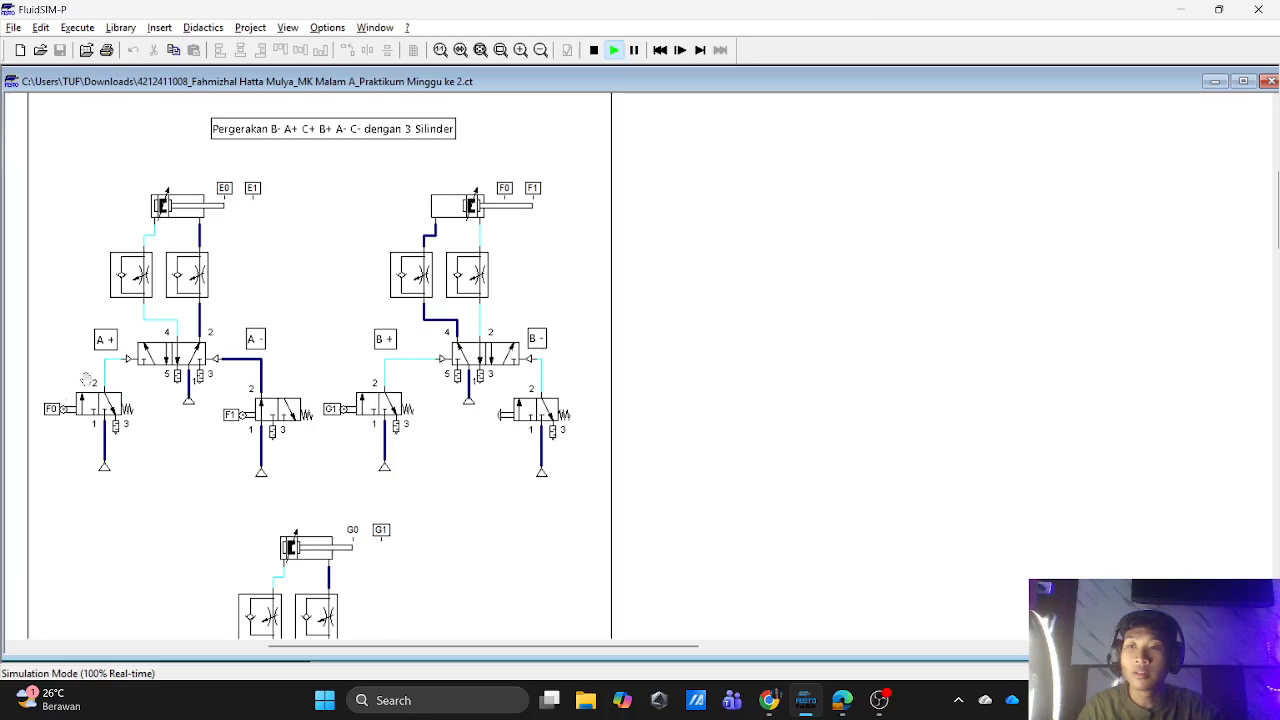
{"action": "scroll", "coordinate": [288, 318], "scroll_direction": "down", "scroll_amount": 3}
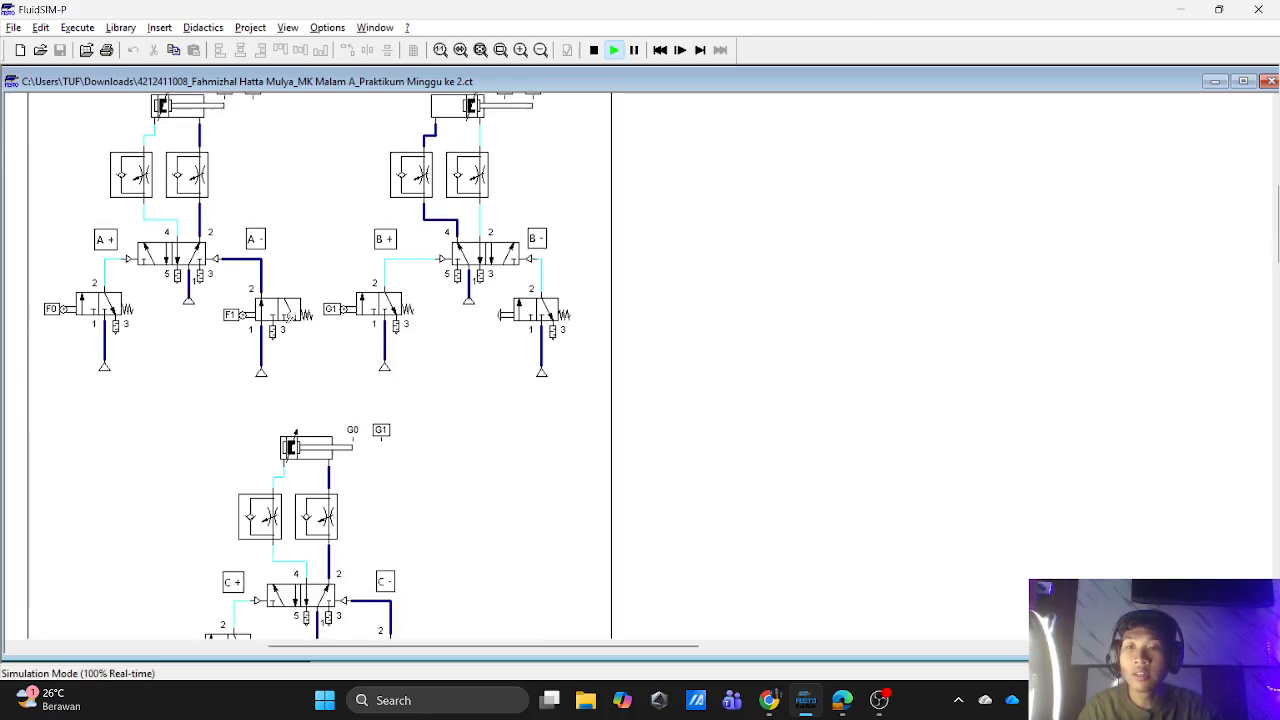
{"action": "scroll", "coordinate": [240, 340], "scroll_direction": "up", "scroll_amount": 2}
{"action": "scroll", "coordinate": [329, 431], "scroll_direction": "down", "scroll_amount": 1}
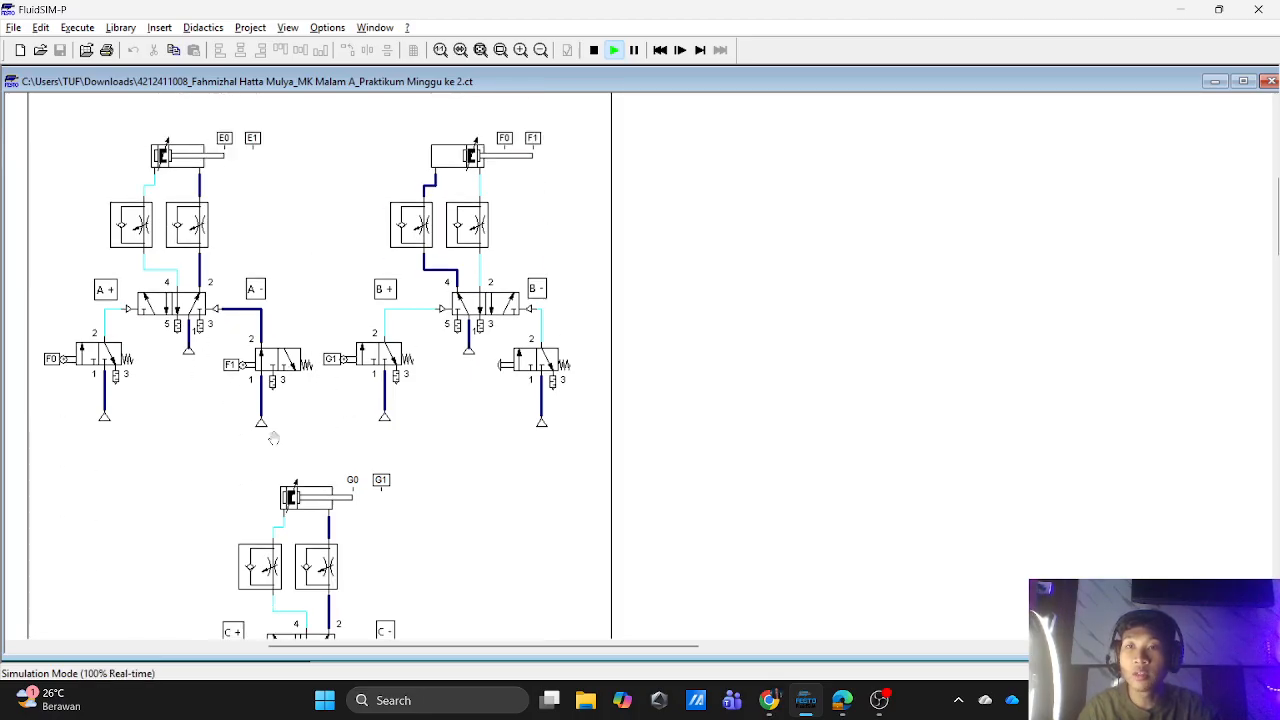
{"action": "scroll", "coordinate": [273, 437], "scroll_direction": "up", "scroll_amount": 1}
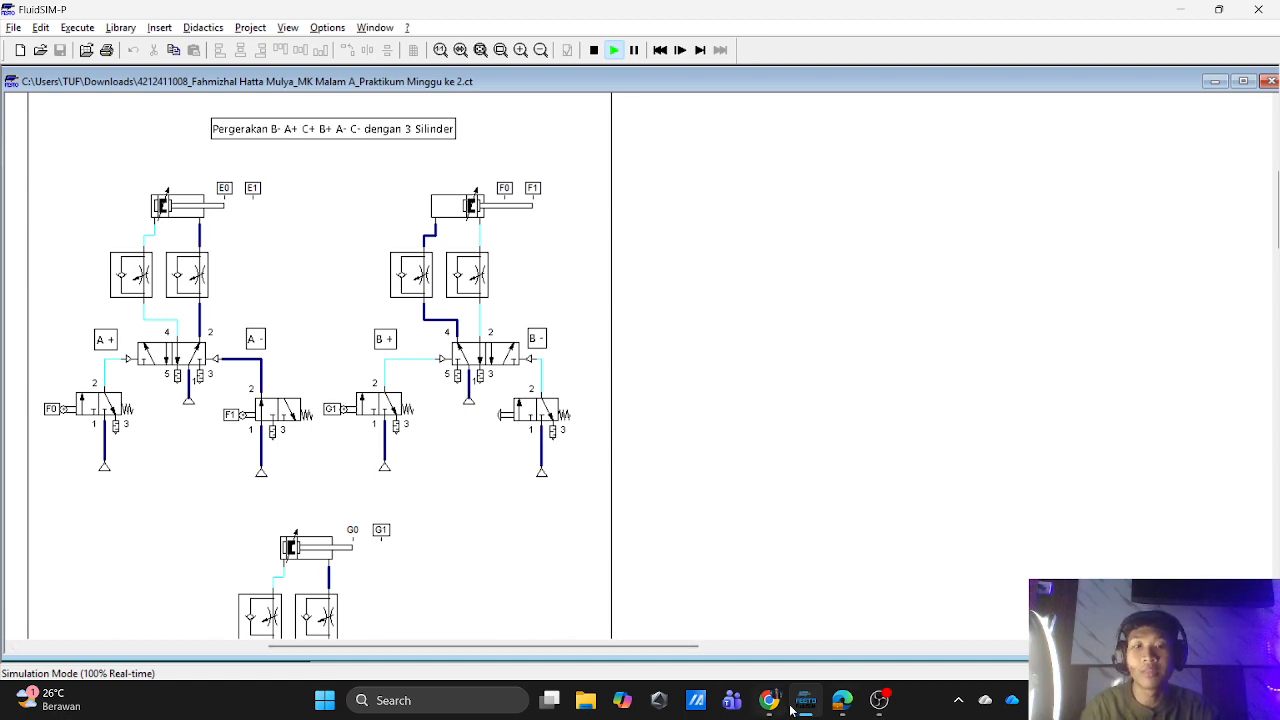
Step: Switch to the module PDF in Edge and go back to the Latihan 6 description with the A+ B+ A- B- sequence on page 18
{"action": "left_click", "coordinate": [842, 700]}
{"action": "scroll", "coordinate": [632, 436], "scroll_direction": "down", "scroll_amount": 5}
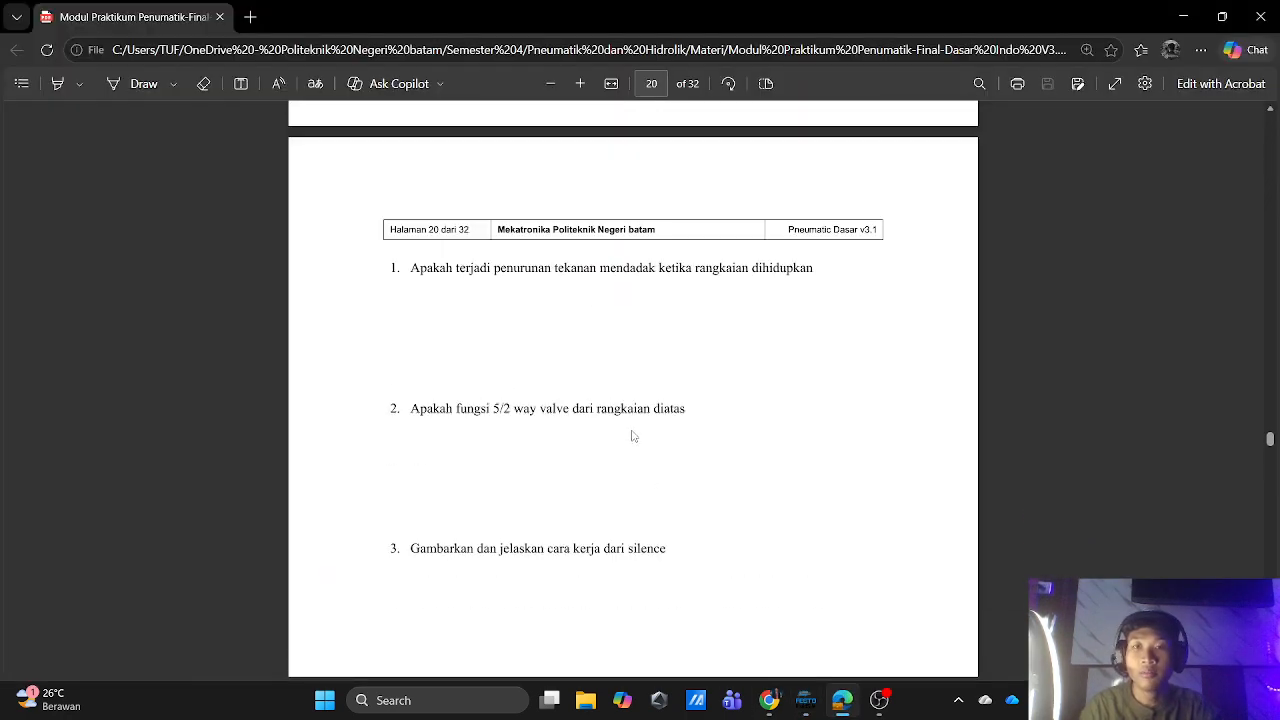
{"action": "scroll", "coordinate": [632, 436], "scroll_direction": "up", "scroll_amount": 12}
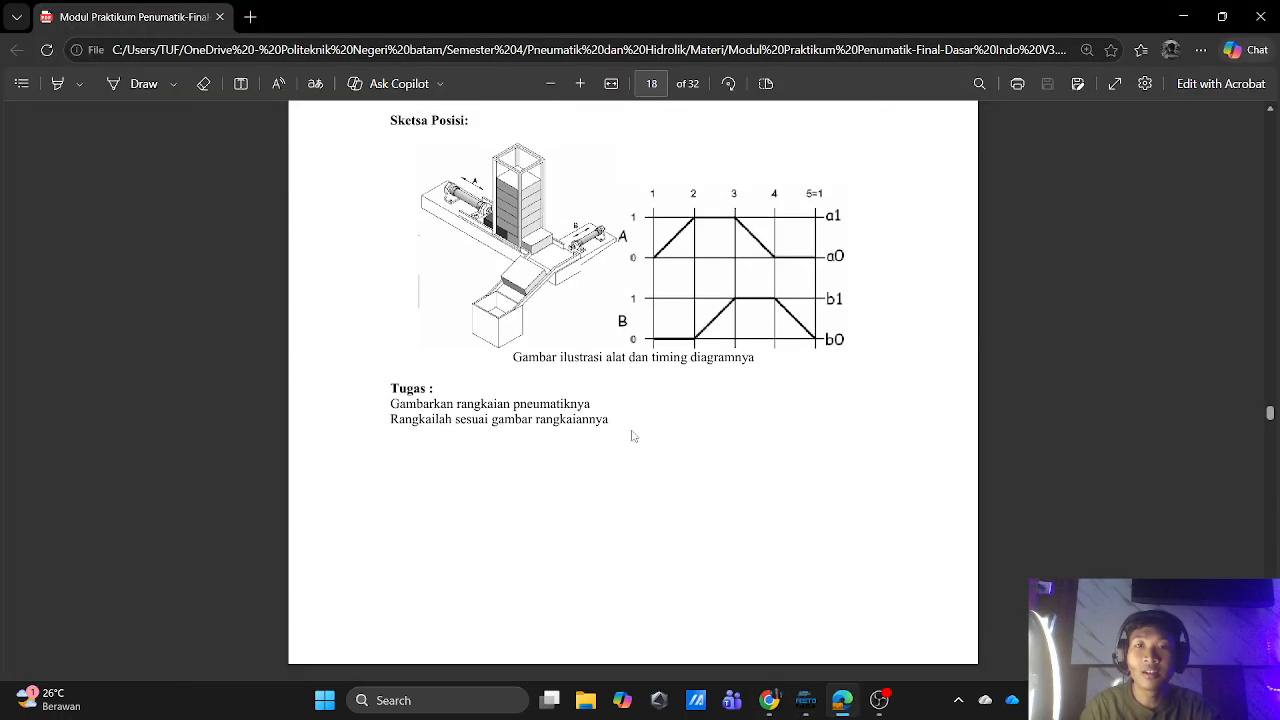
{"action": "scroll", "coordinate": [632, 436], "scroll_direction": "up", "scroll_amount": 3}
{"action": "scroll", "coordinate": [667, 362], "scroll_direction": "up", "scroll_amount": 1}
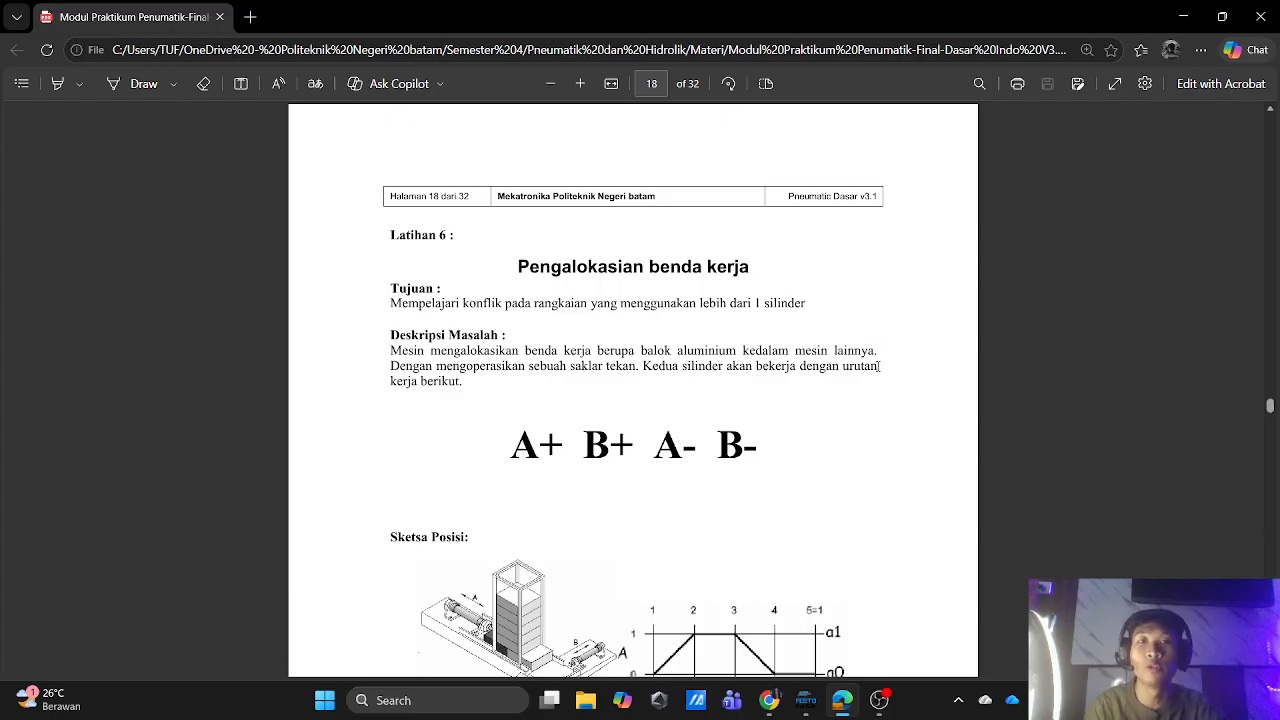
{"action": "left_click", "coordinate": [879, 700]}
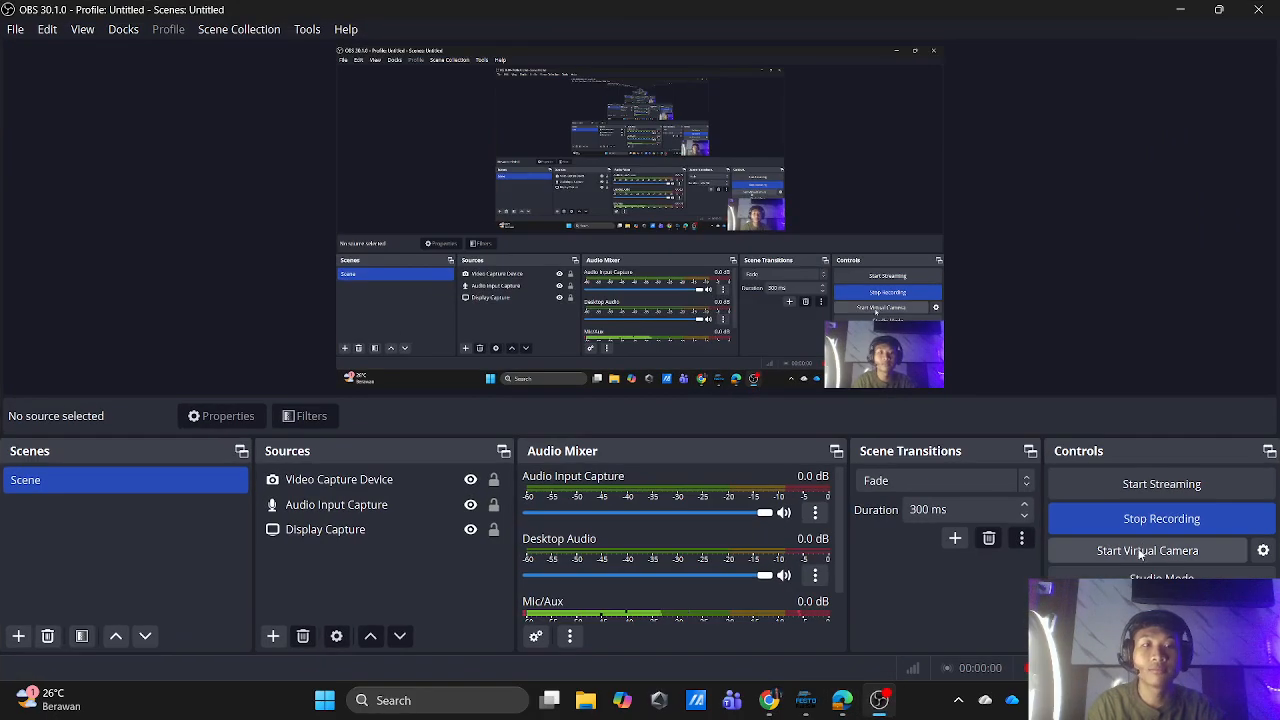